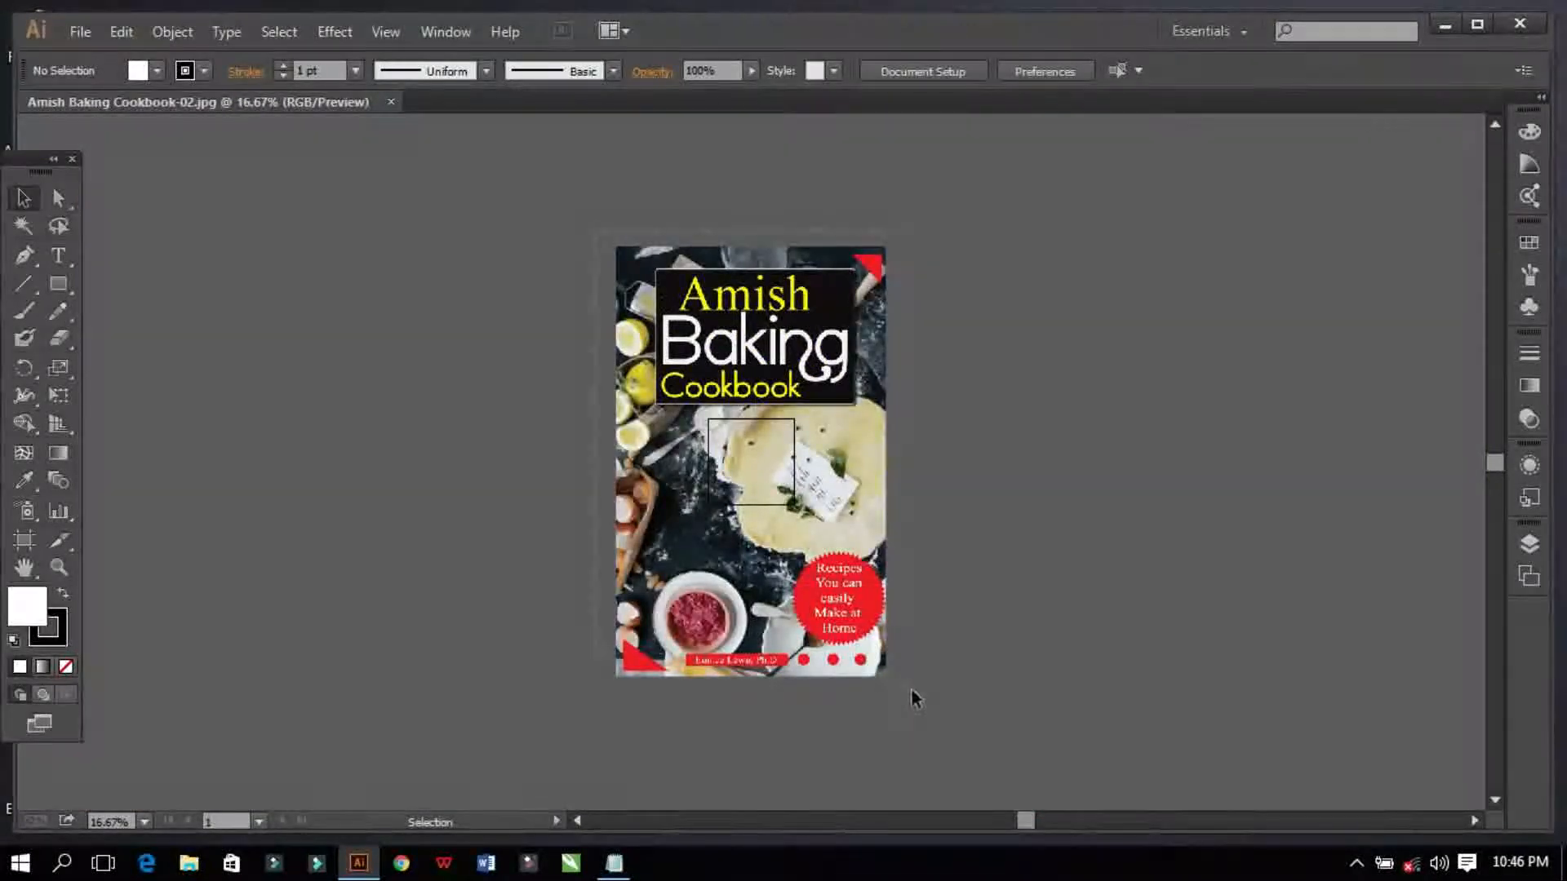
Step: Create a new Illustrator document in inches, 5.7 wide by 9 tall, with one artboard
drag(914, 693, 914, 693)
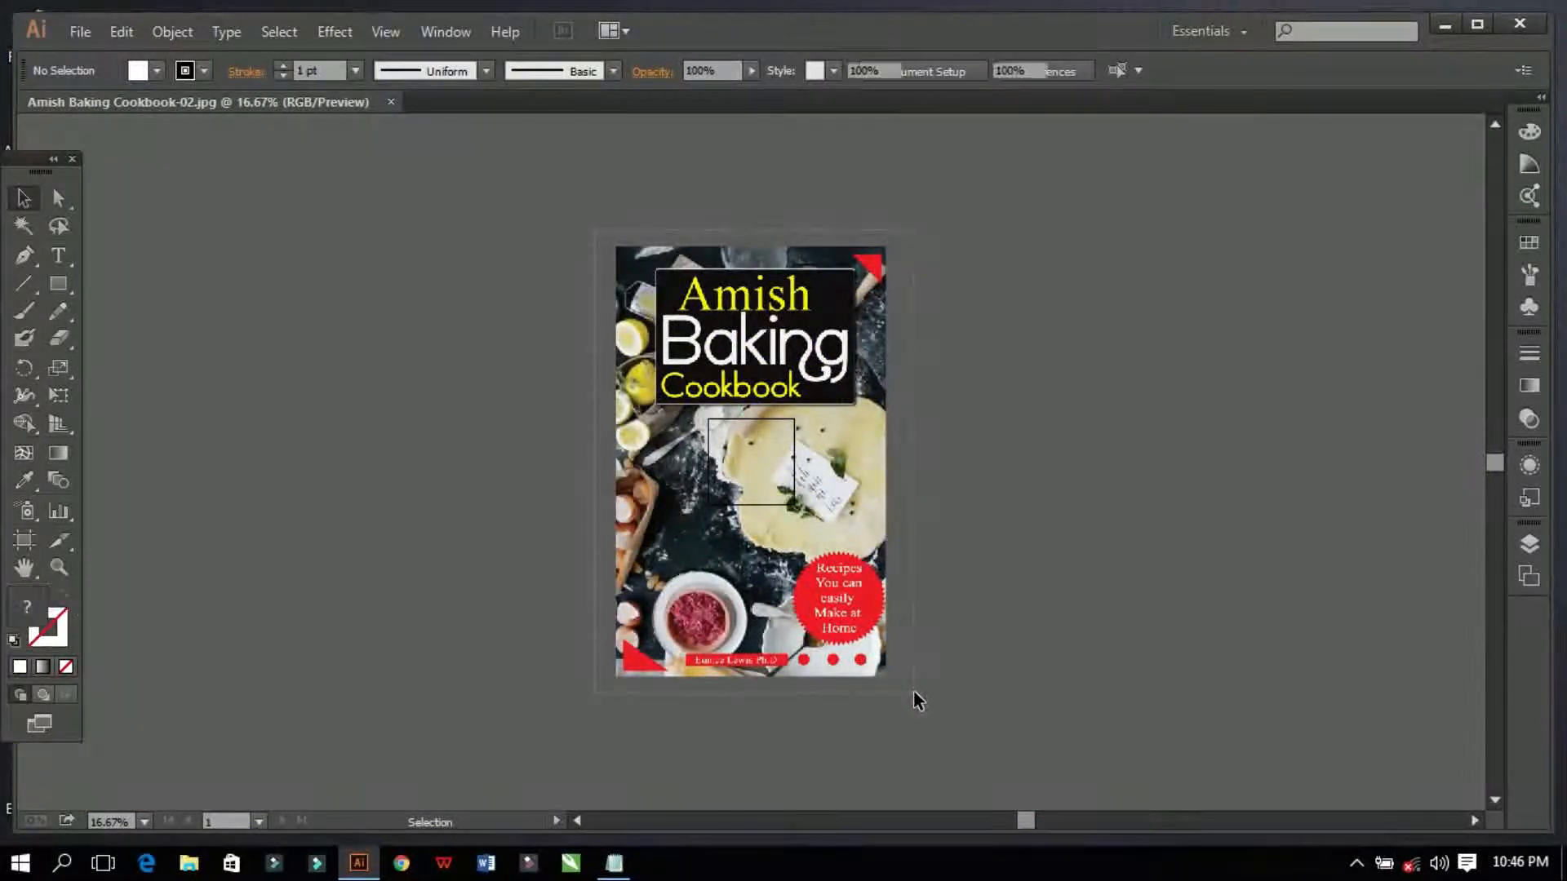
click(955, 521)
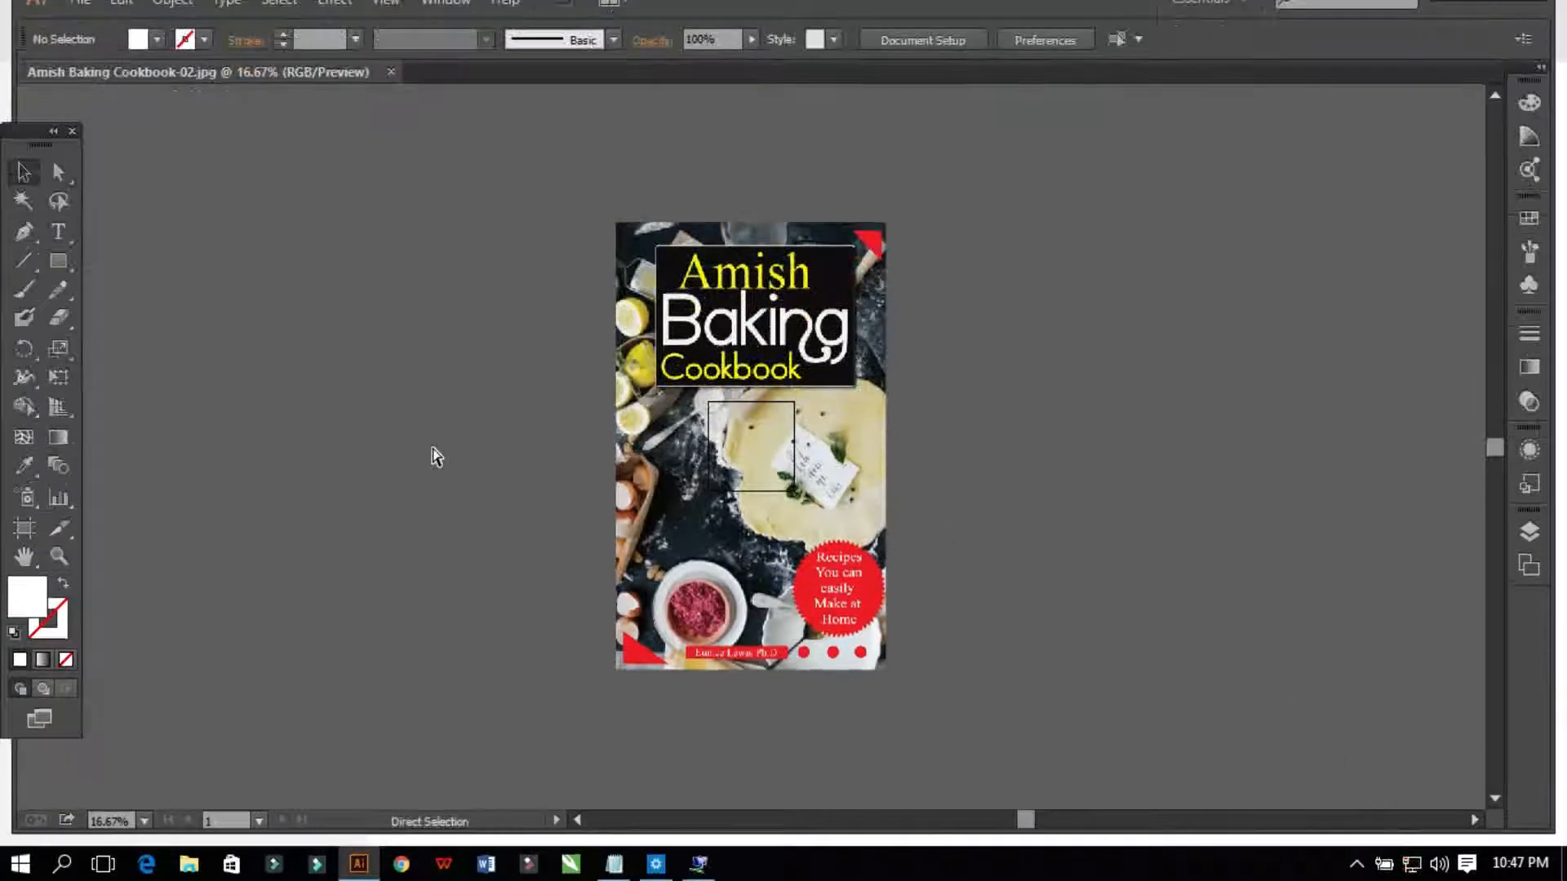
key(ctrl+n)
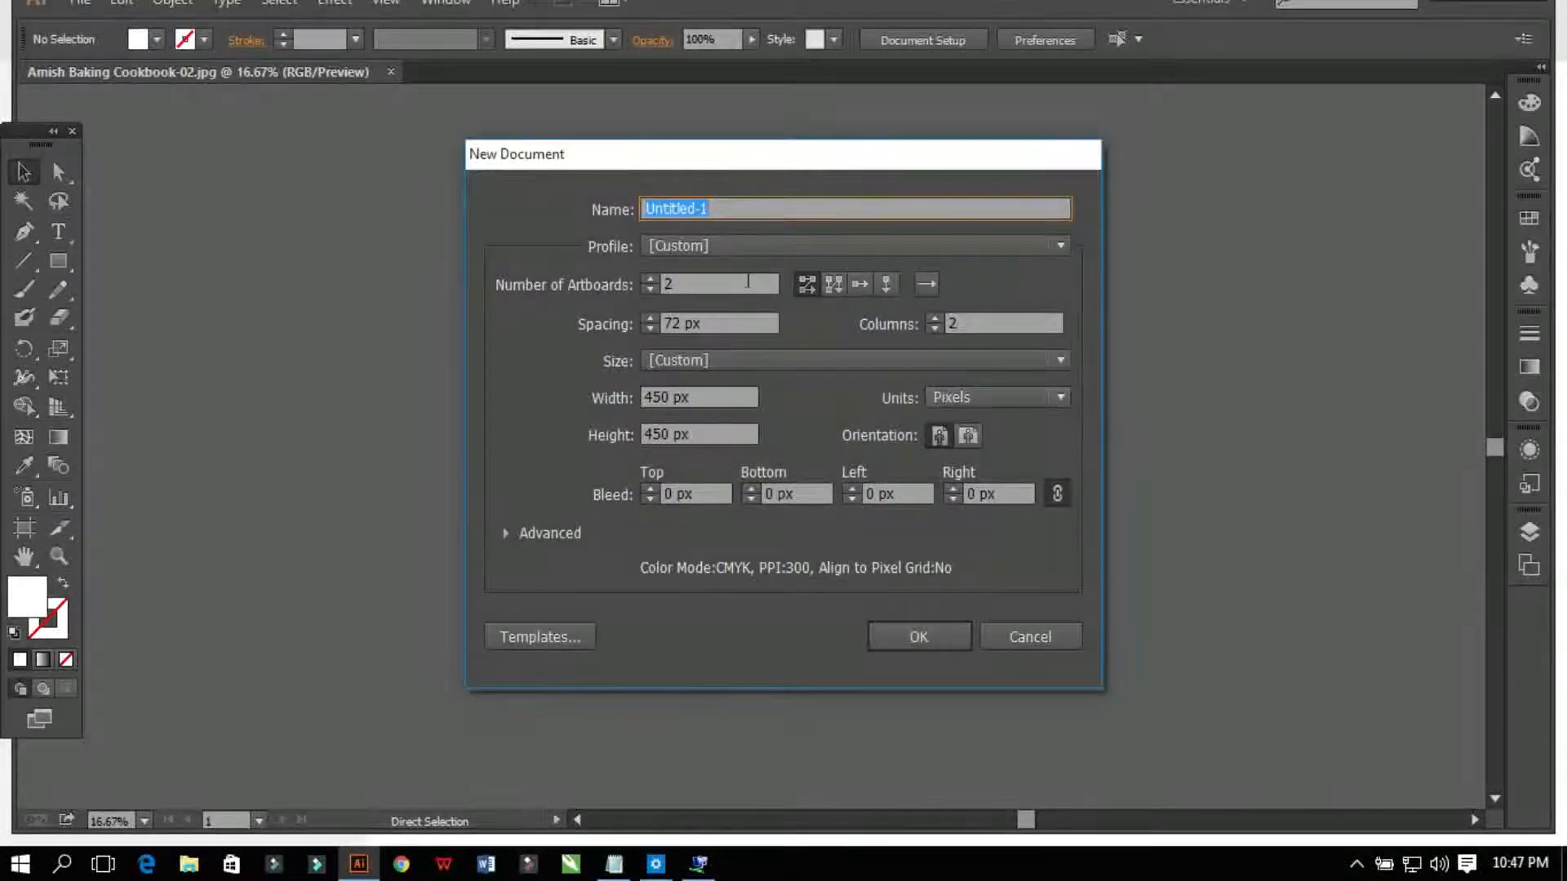
click(972, 398)
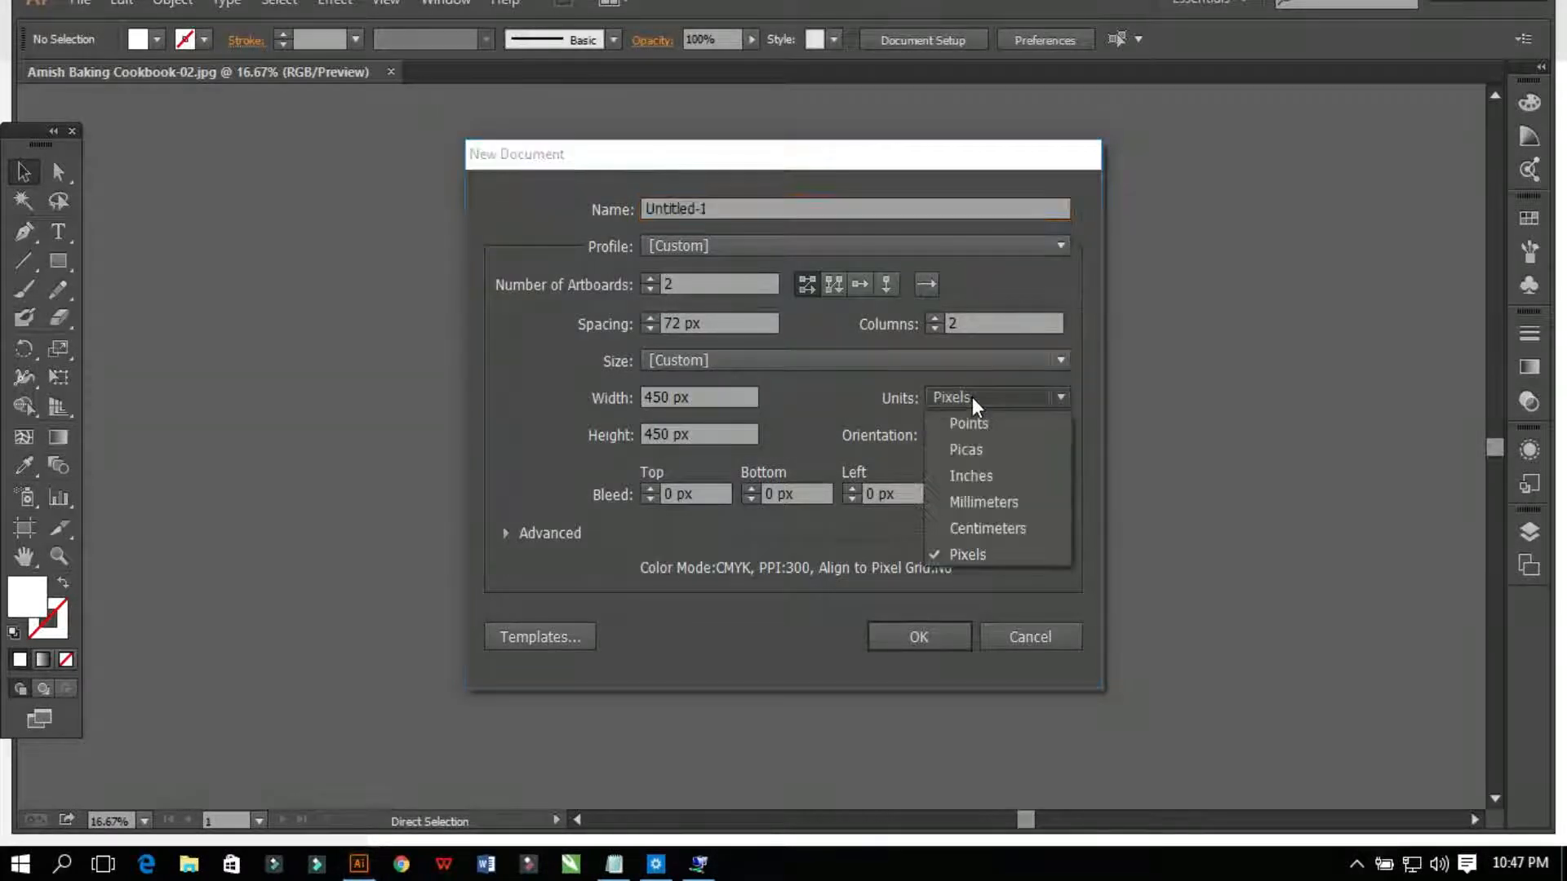
click(974, 478)
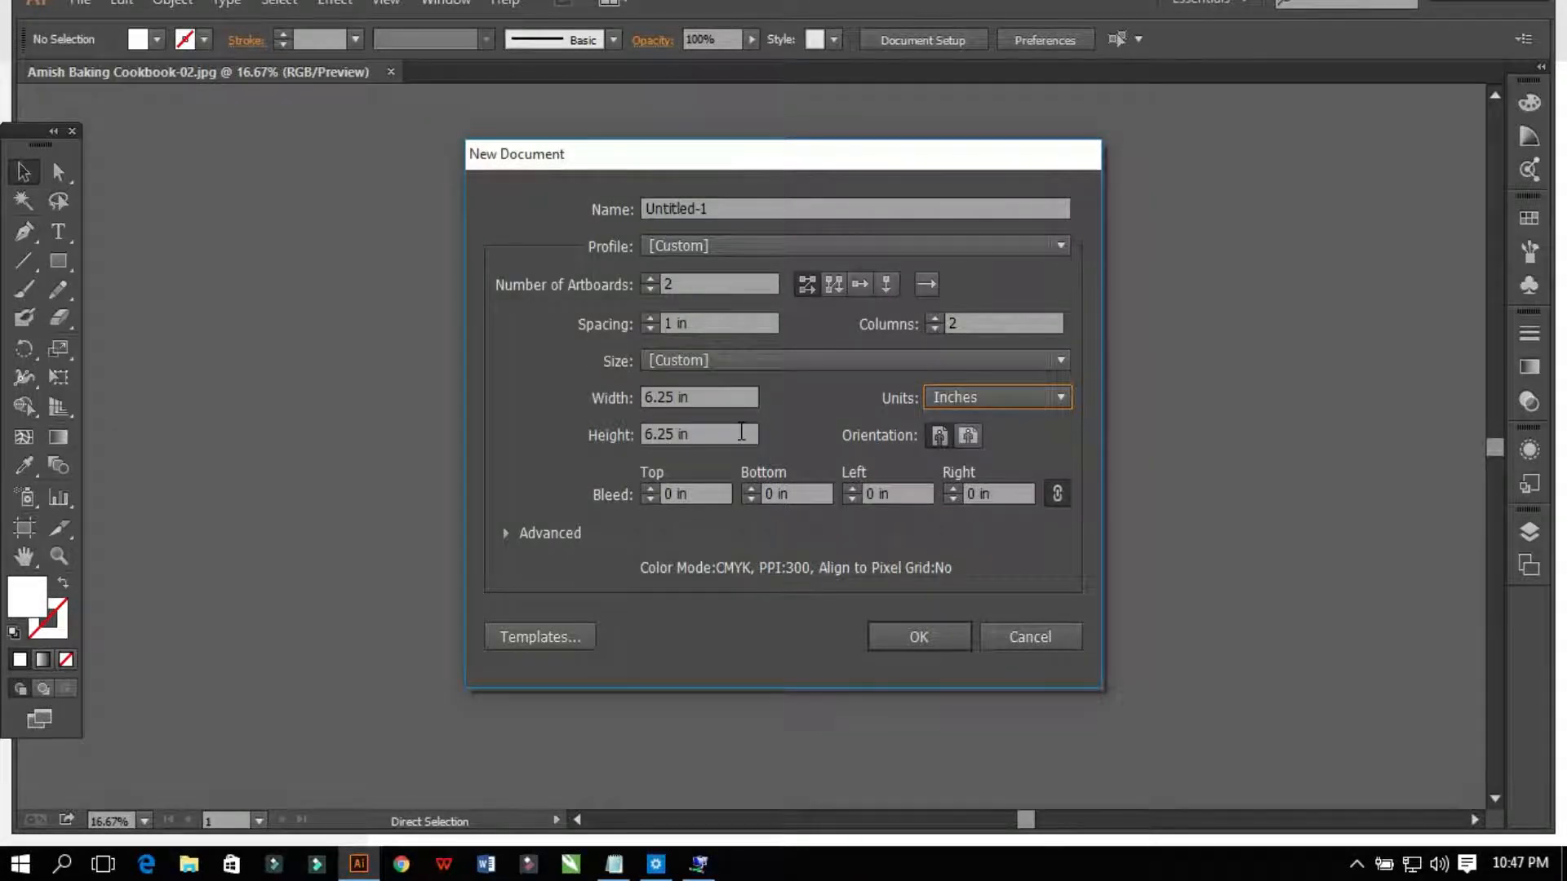
click(699, 397)
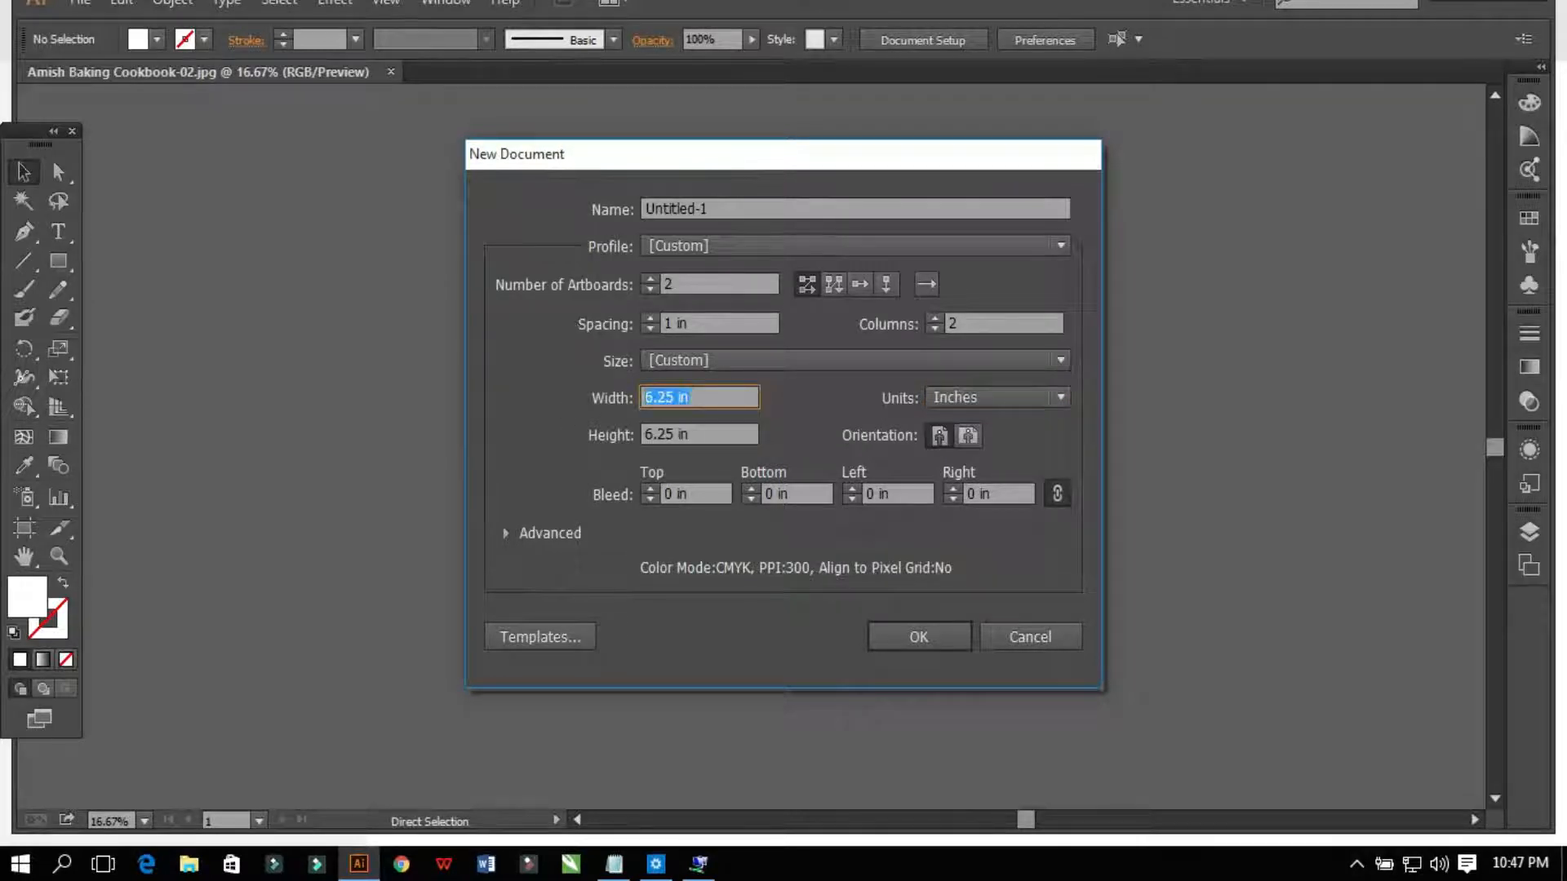
text(5.7)
click(697, 433)
text(9)
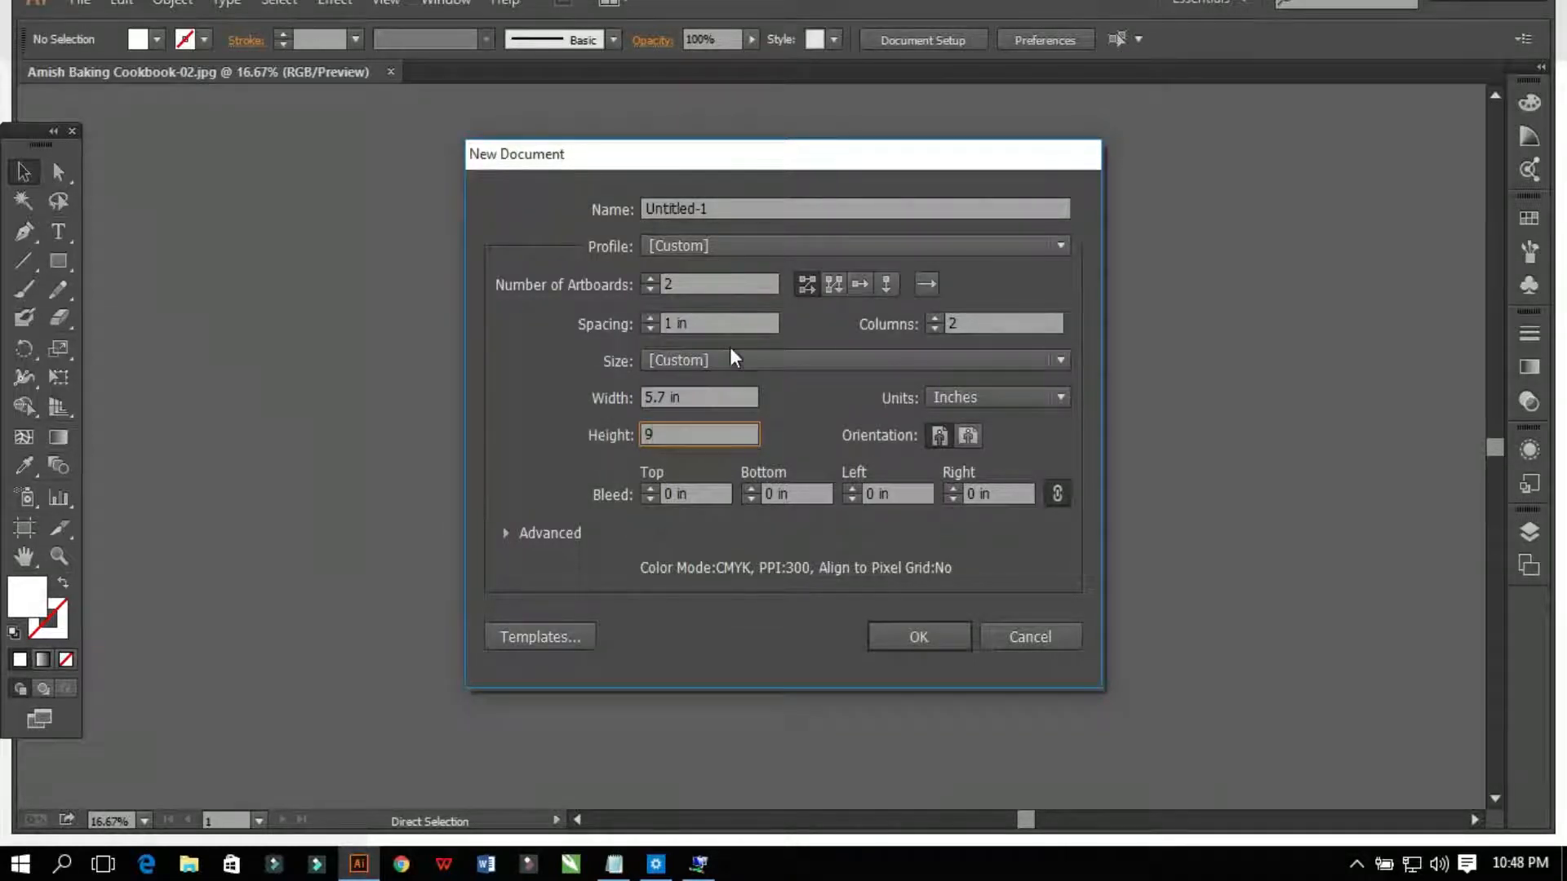
click(649, 289)
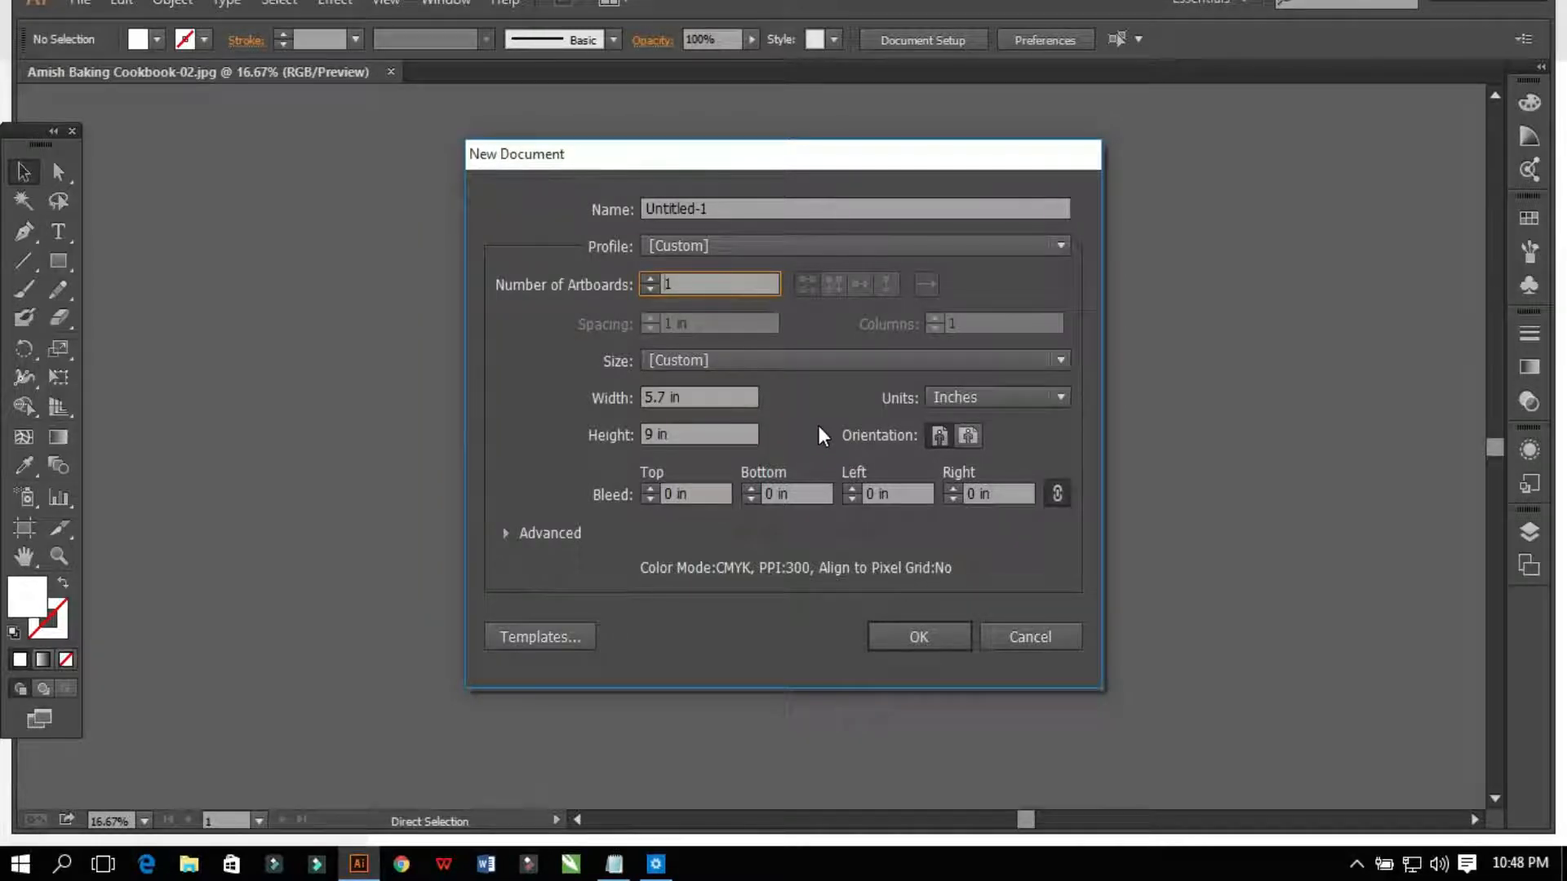
Step: Switch the document units between pixels and inches several times to compare the size
click(943, 400)
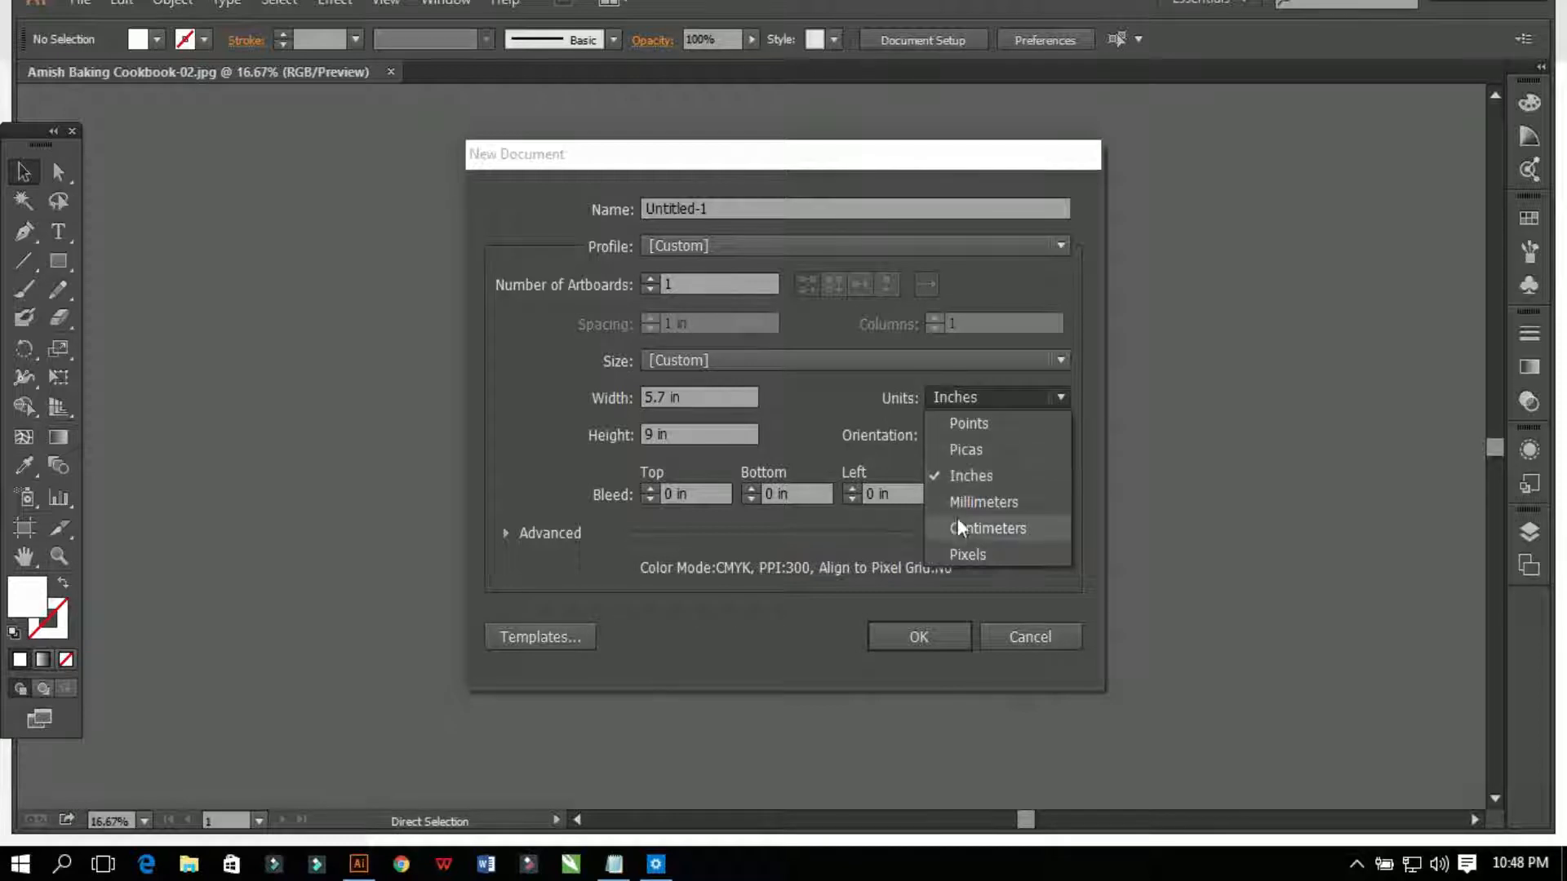
click(962, 554)
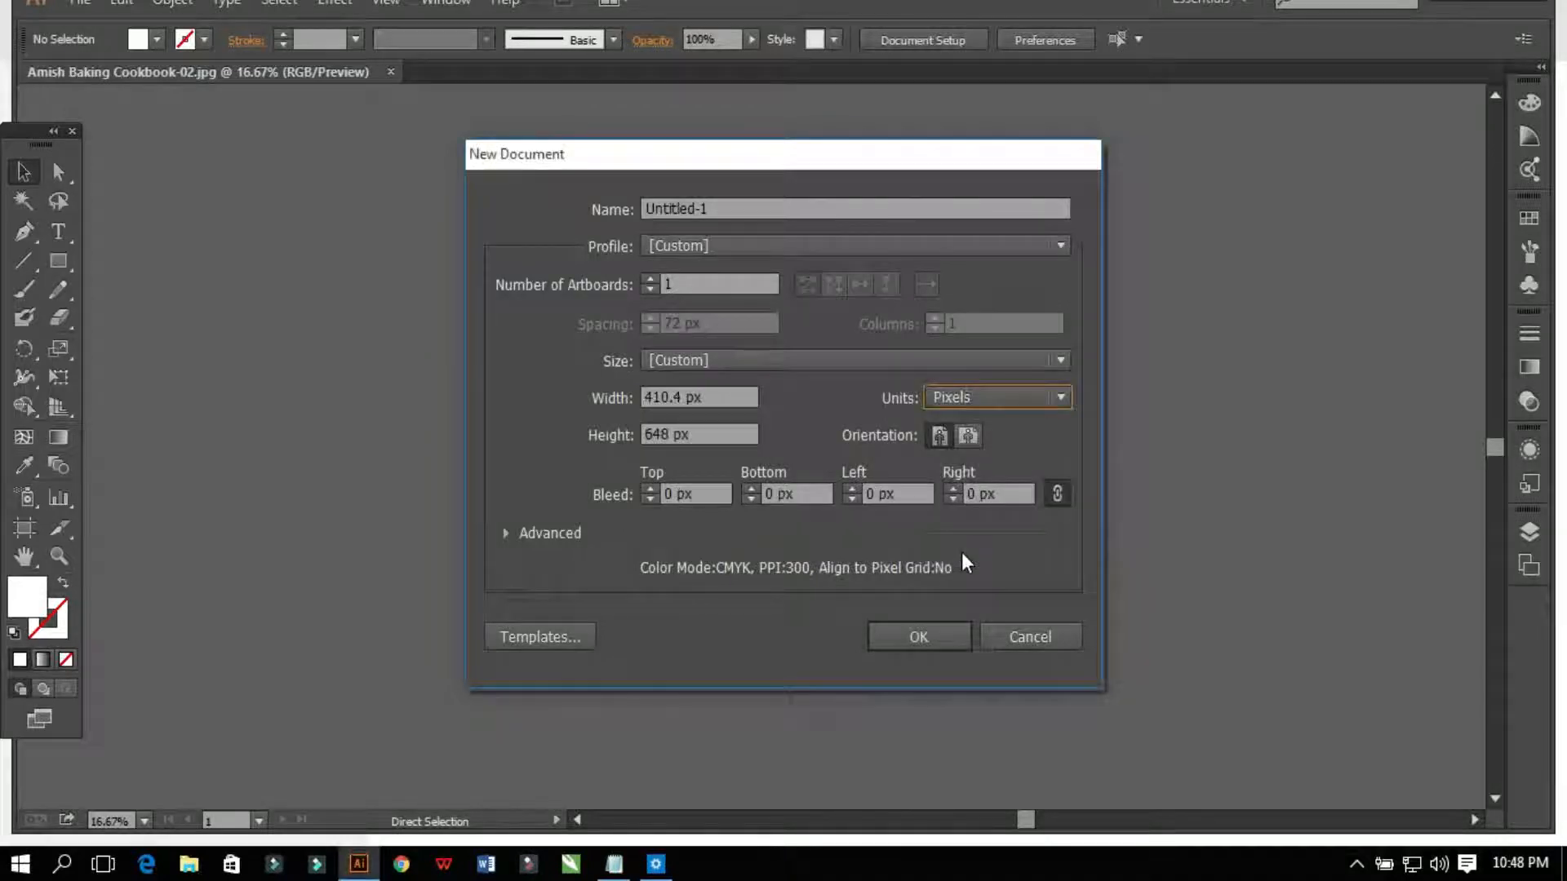
click(941, 395)
click(948, 478)
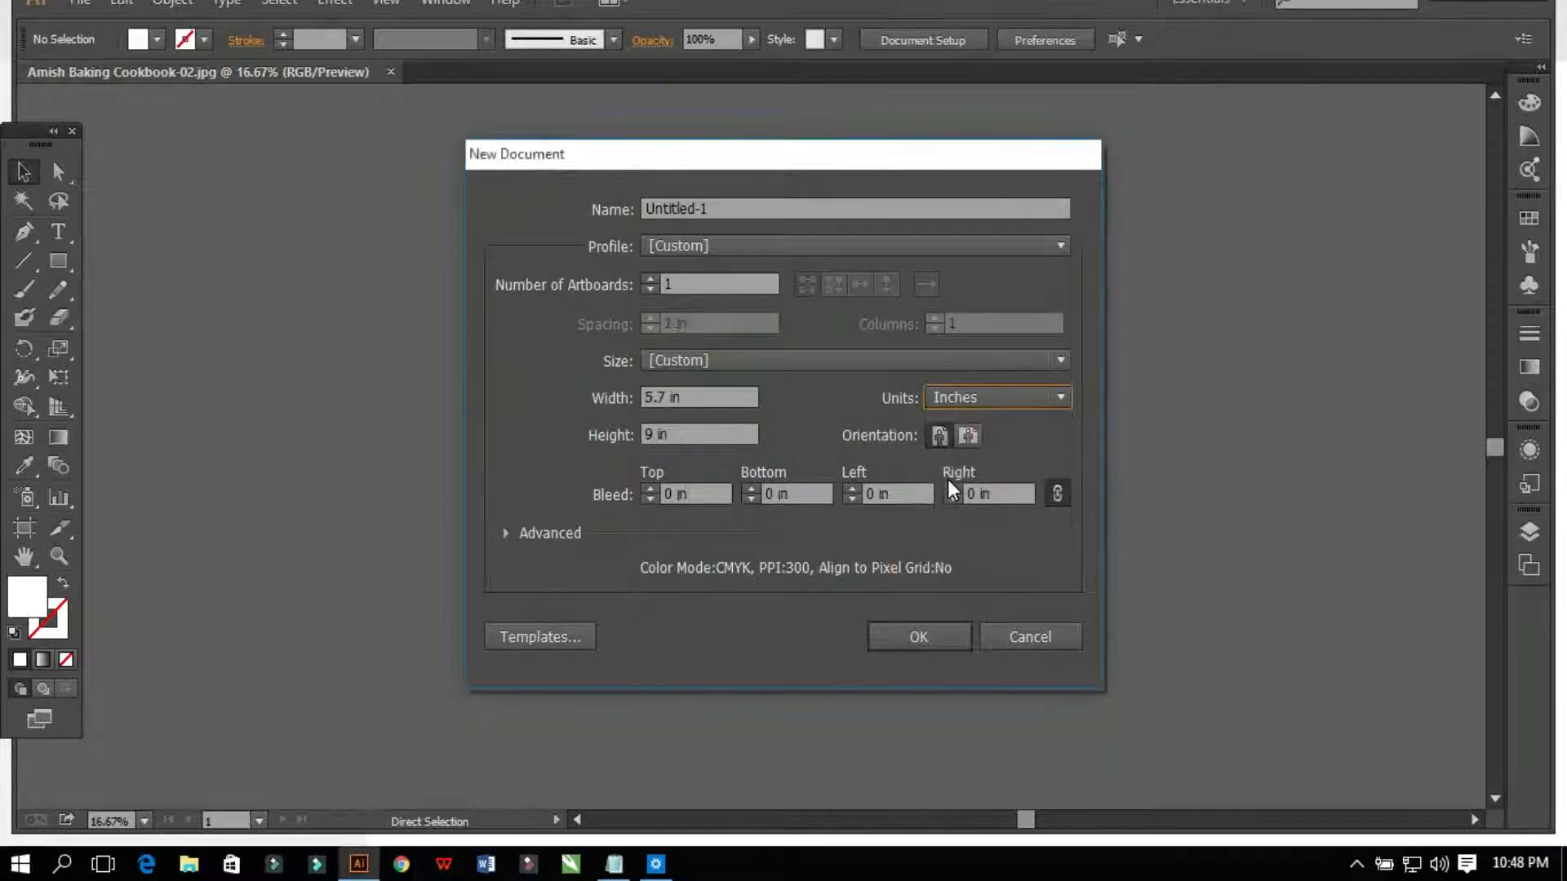
click(953, 404)
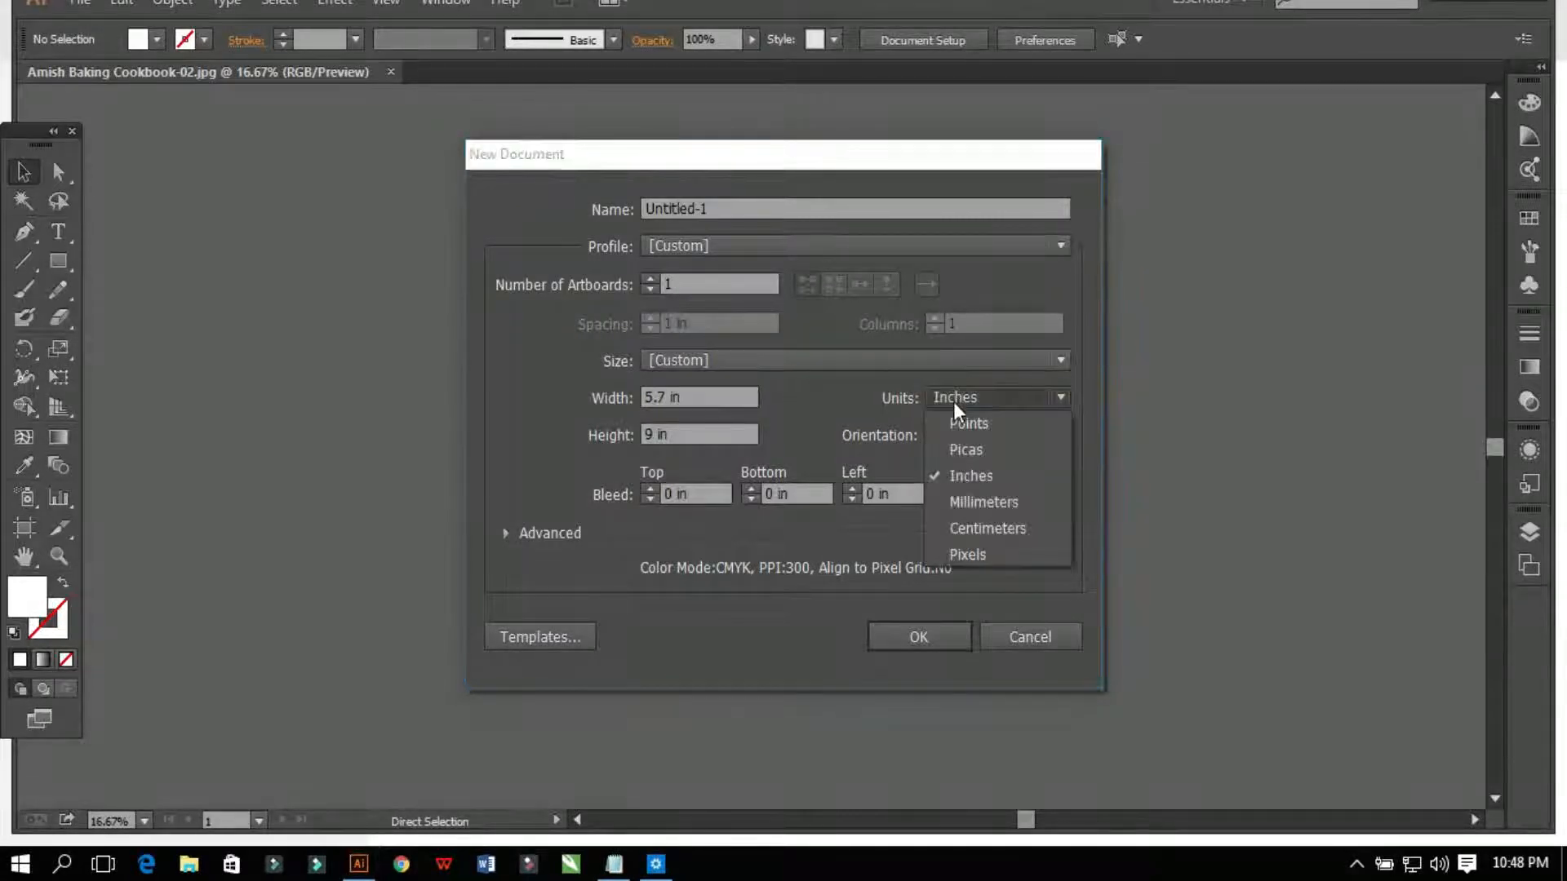
click(967, 552)
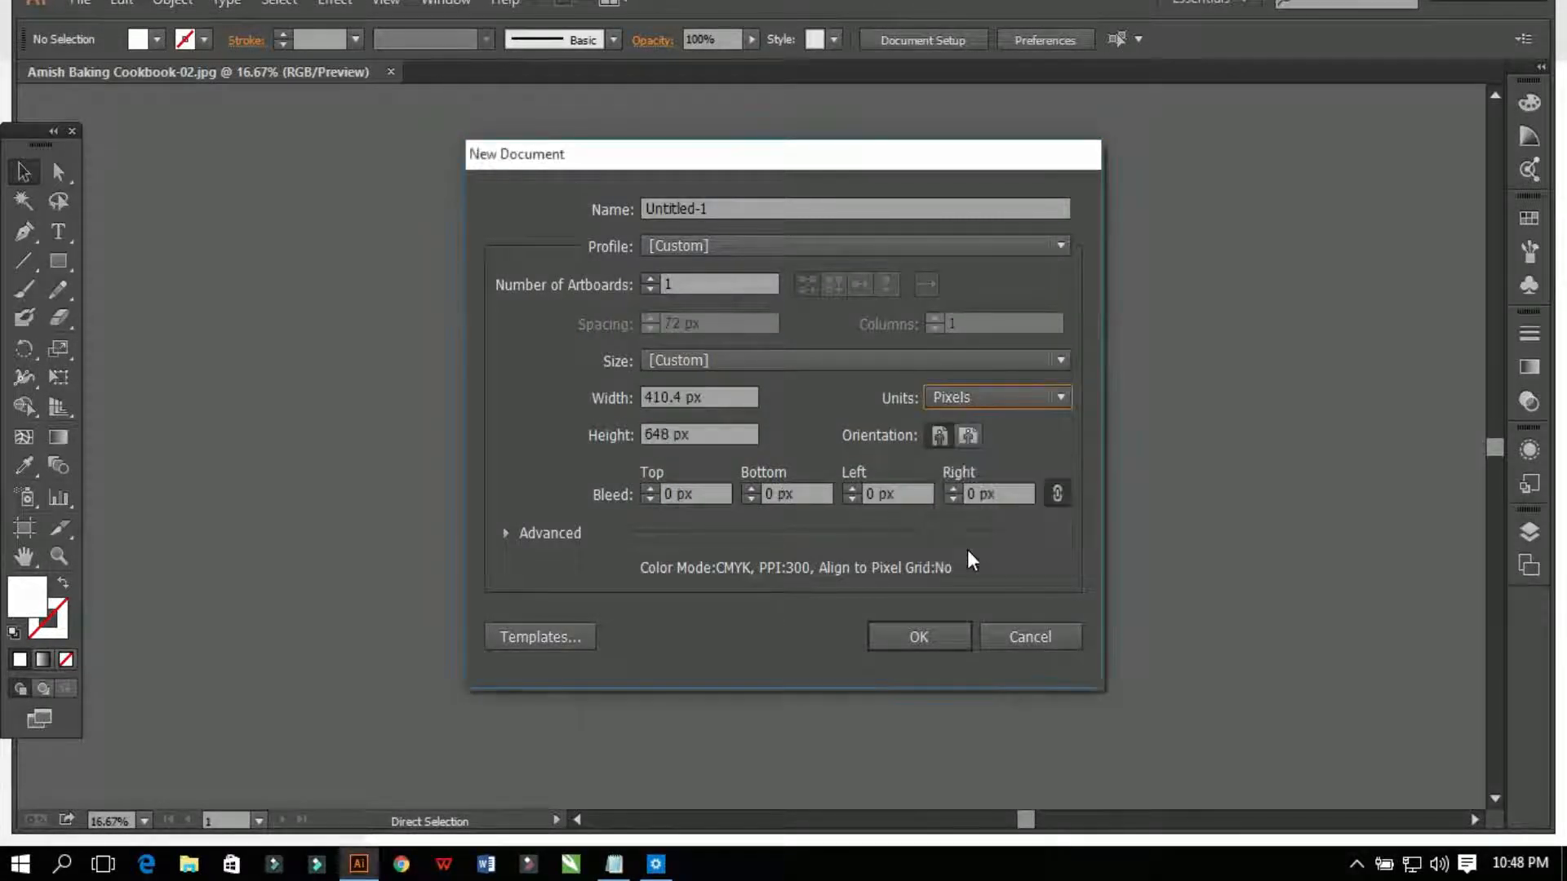
click(958, 398)
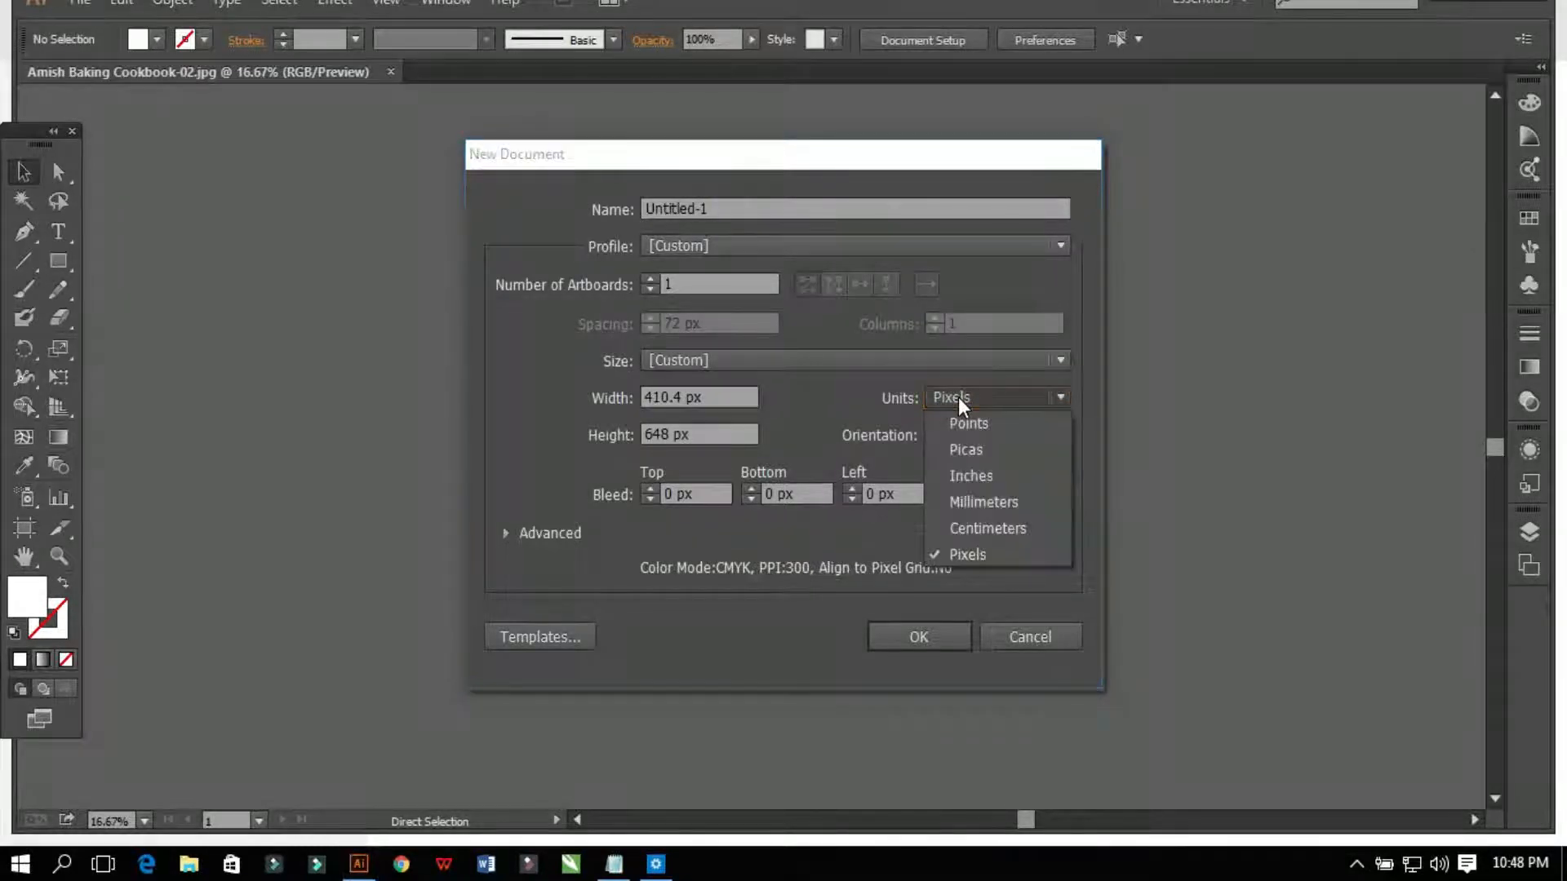
click(961, 477)
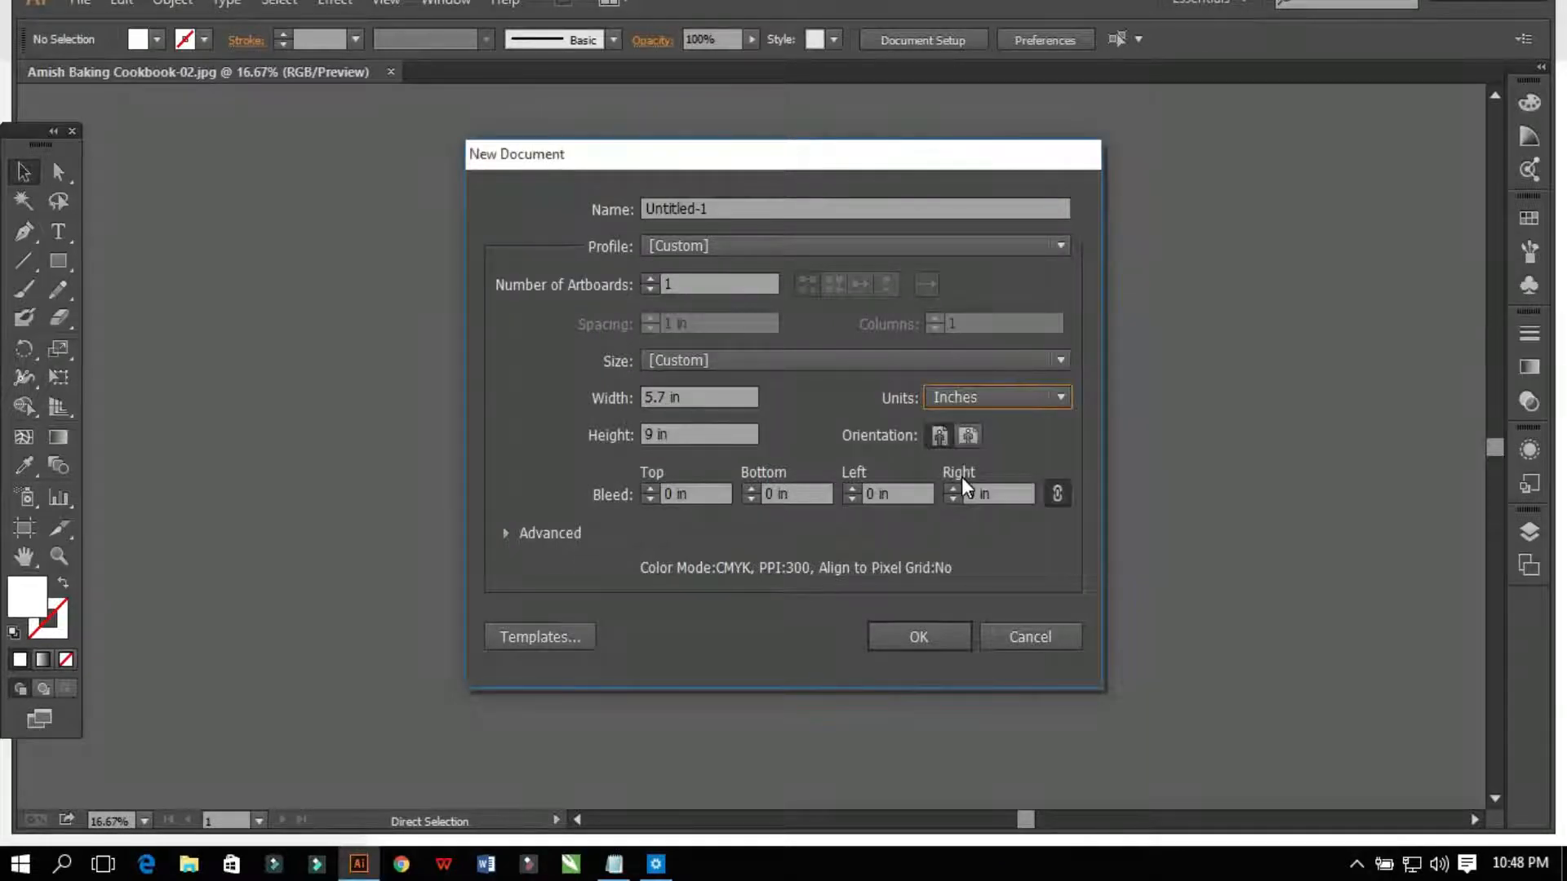
click(958, 390)
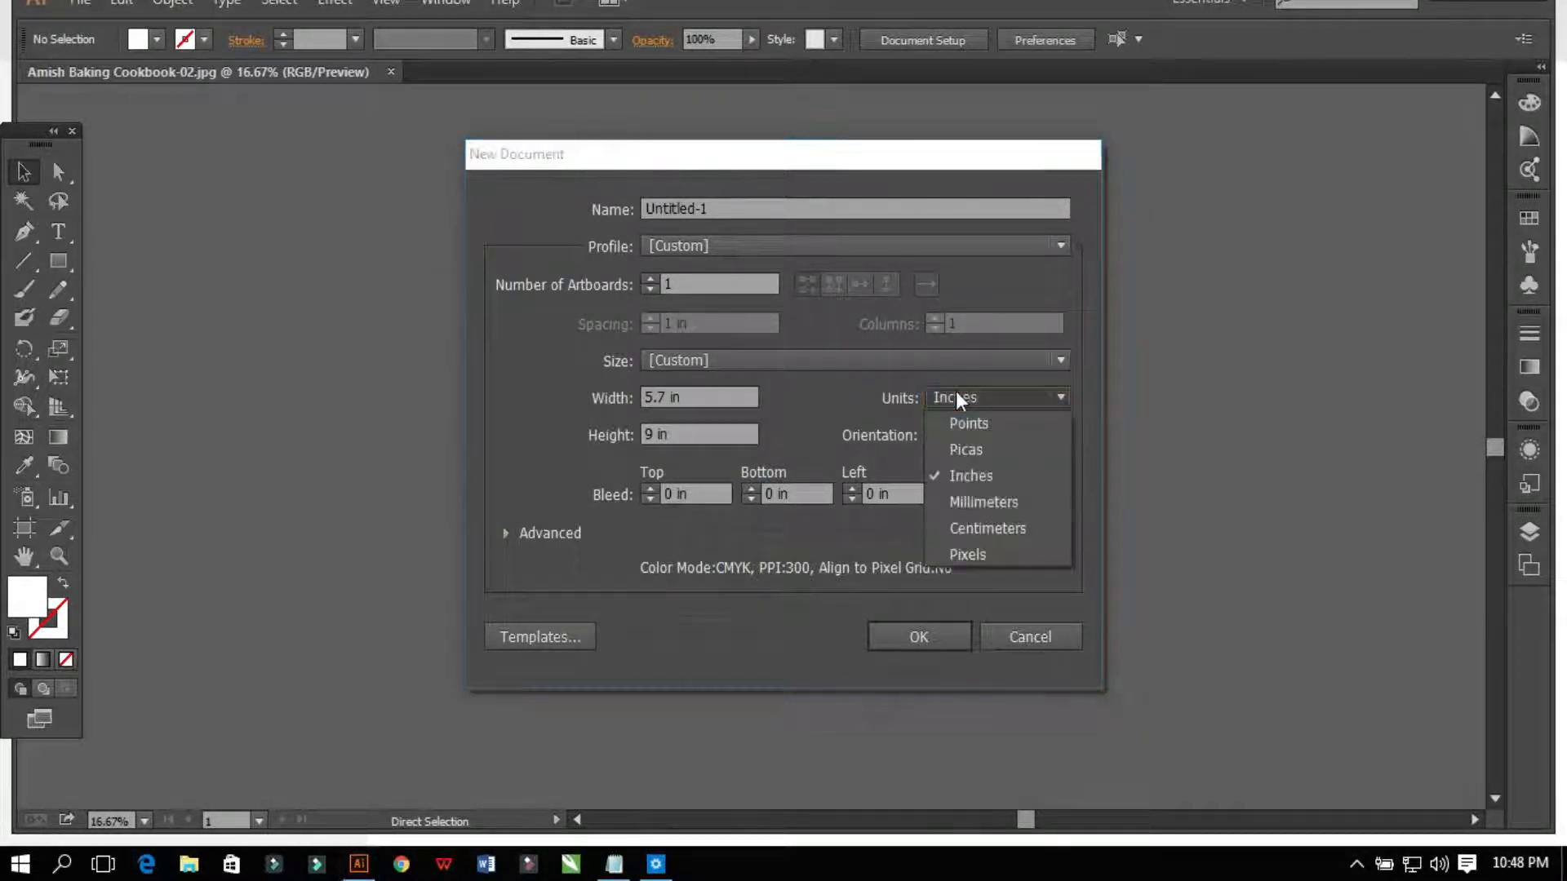
Step: Switch Illustrator units to pixels, then open Chrome and go to canva.com in a new tab
click(960, 561)
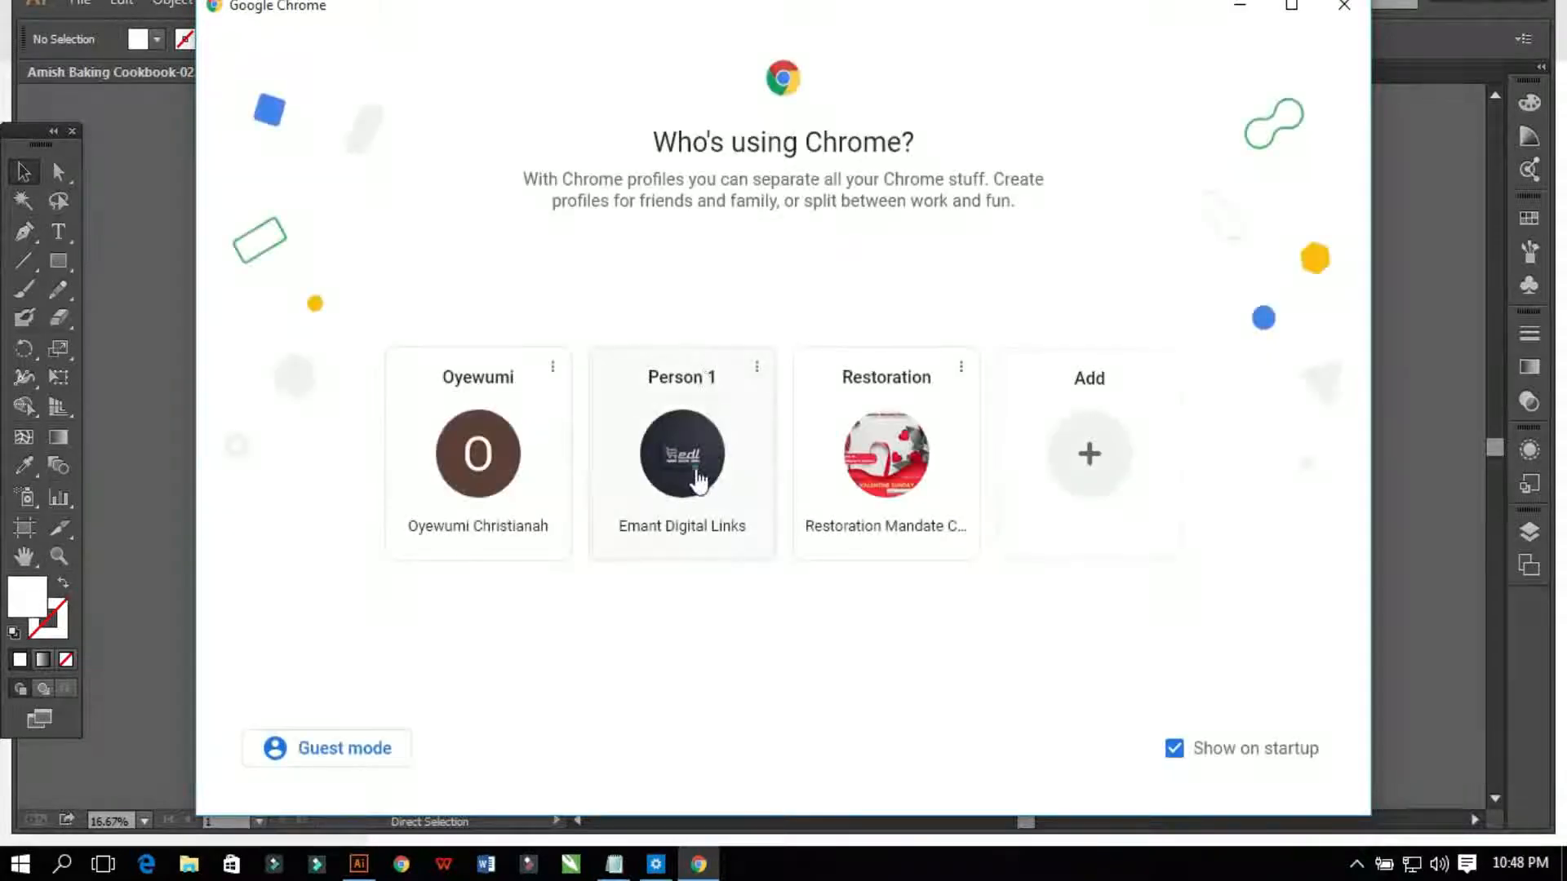
click(699, 481)
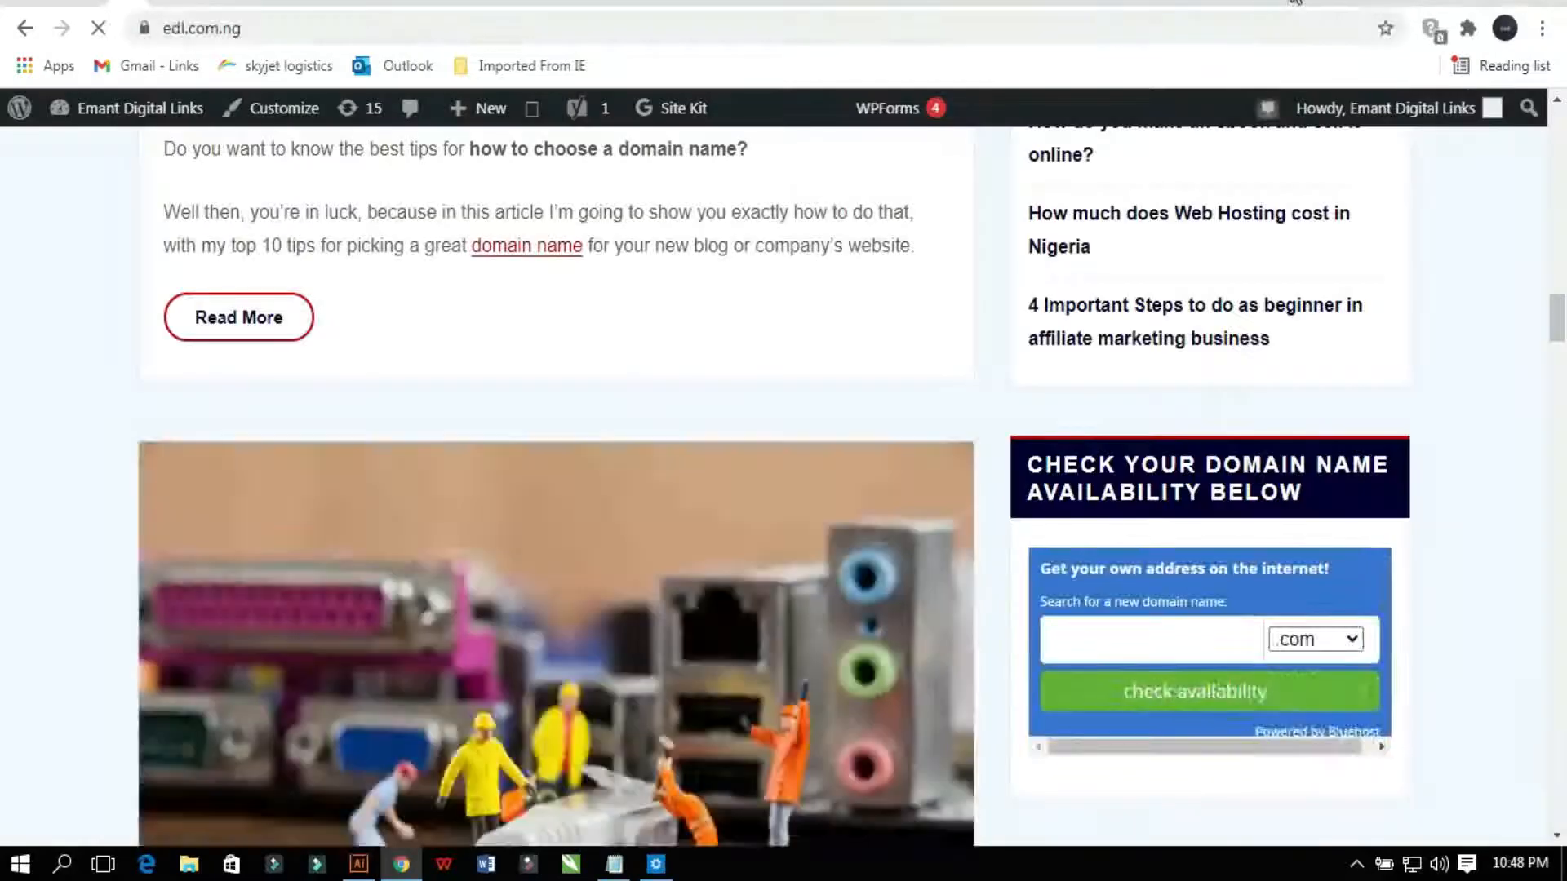
click(1192, 8)
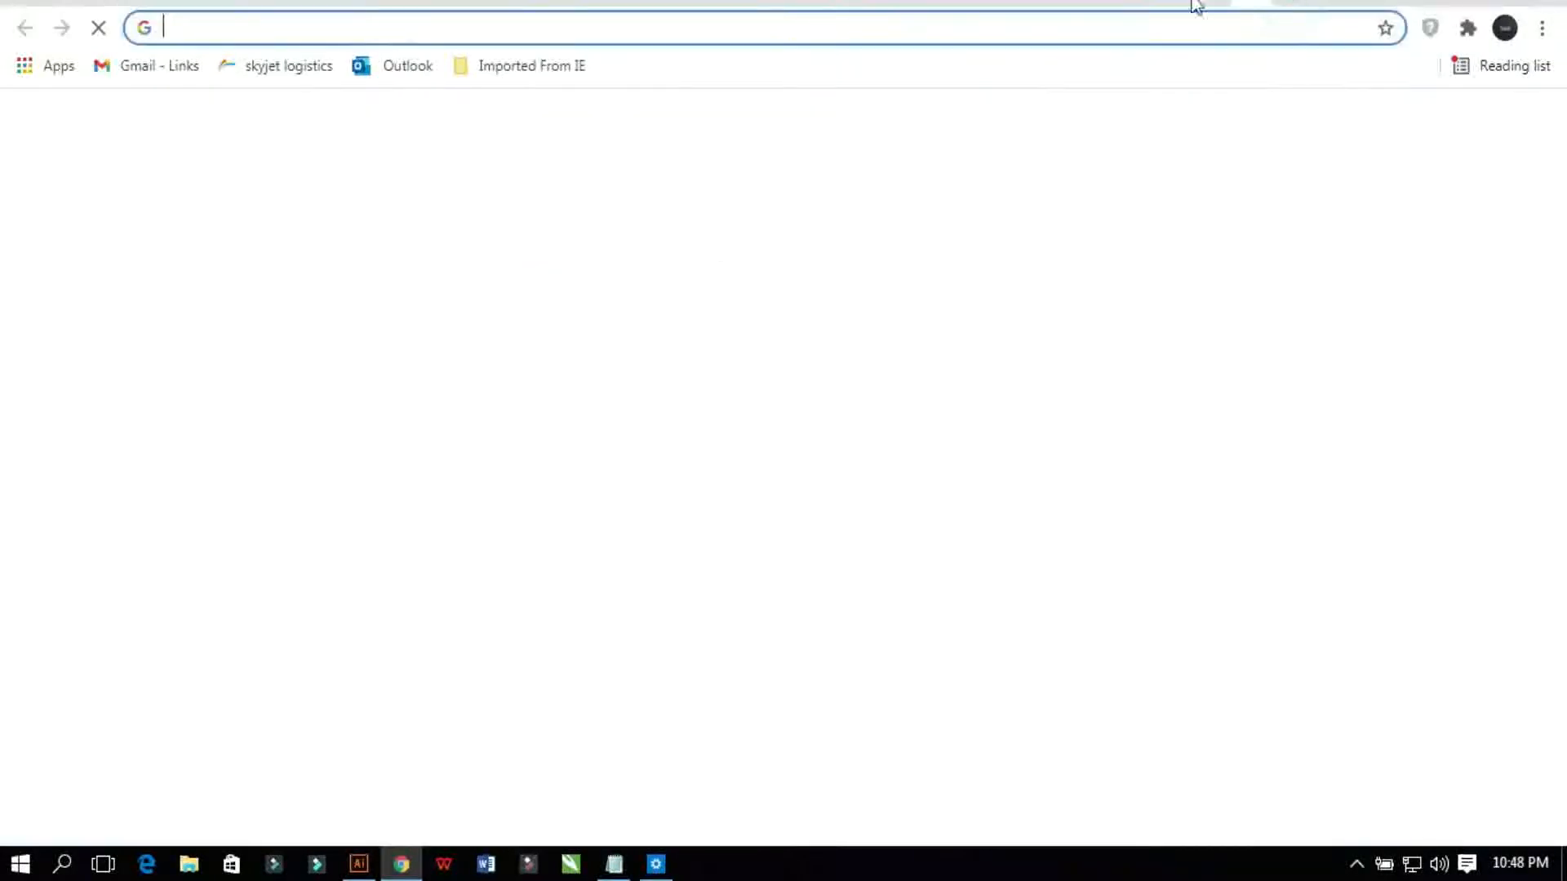
click(1091, 27)
text(can)
key(BackSpace)
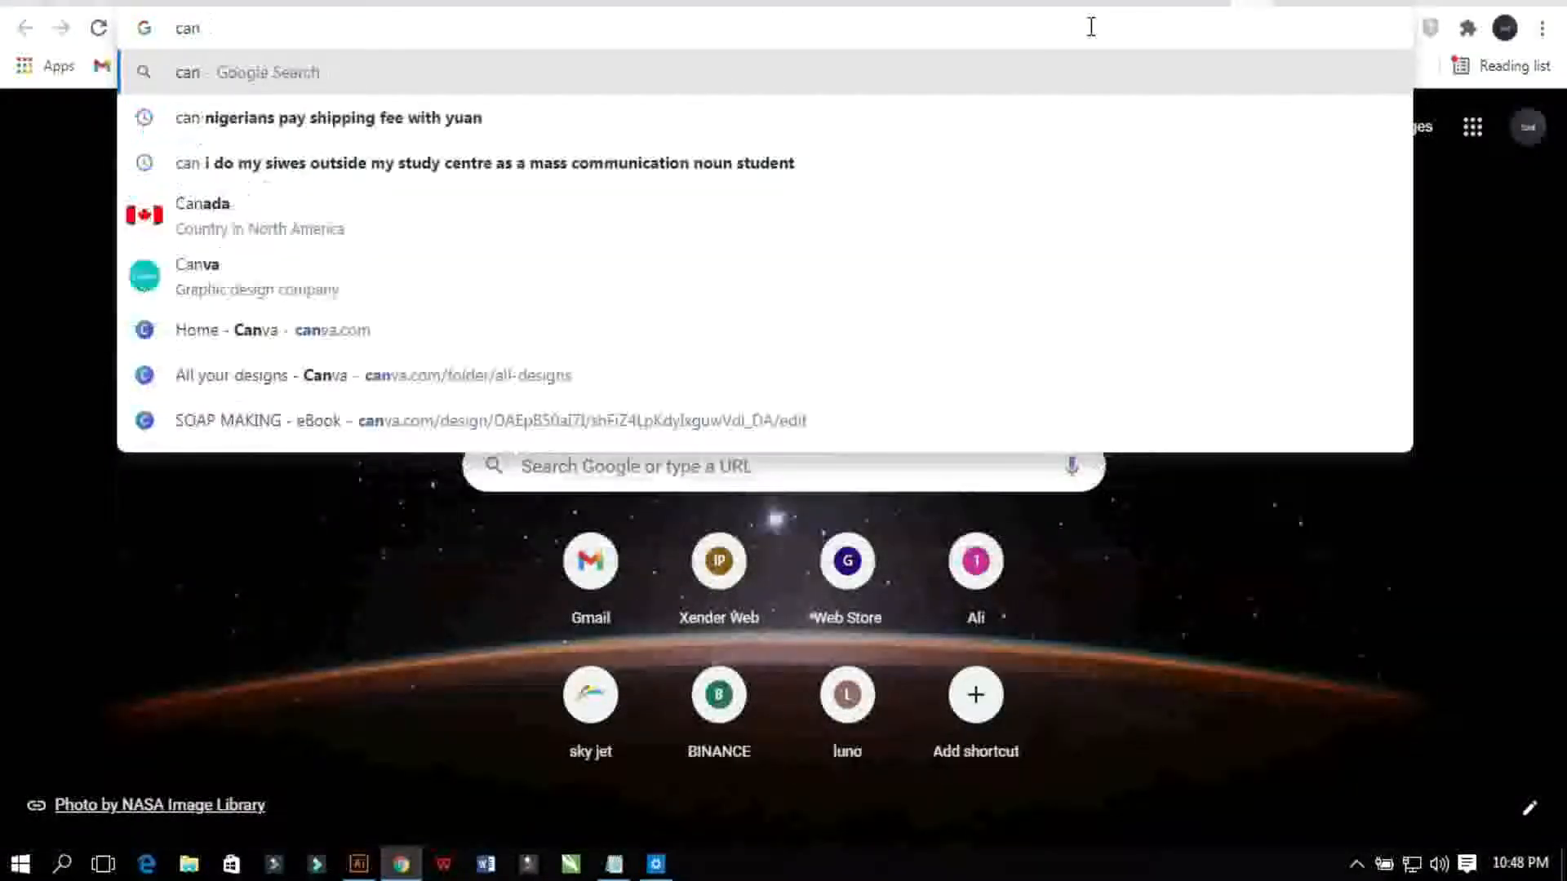
text(va.com)
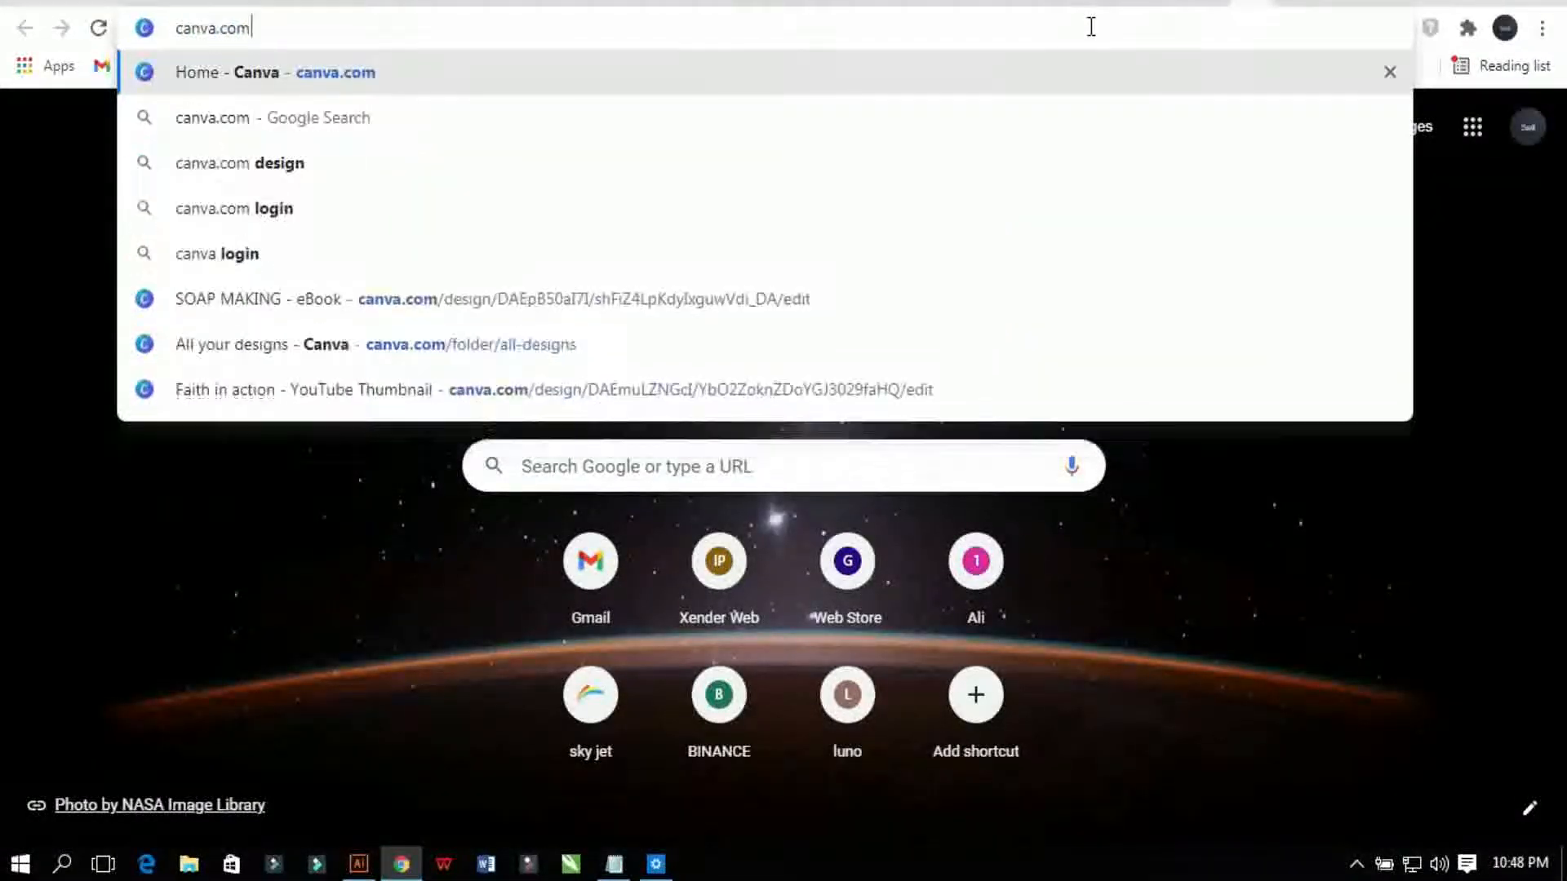
key(Return)
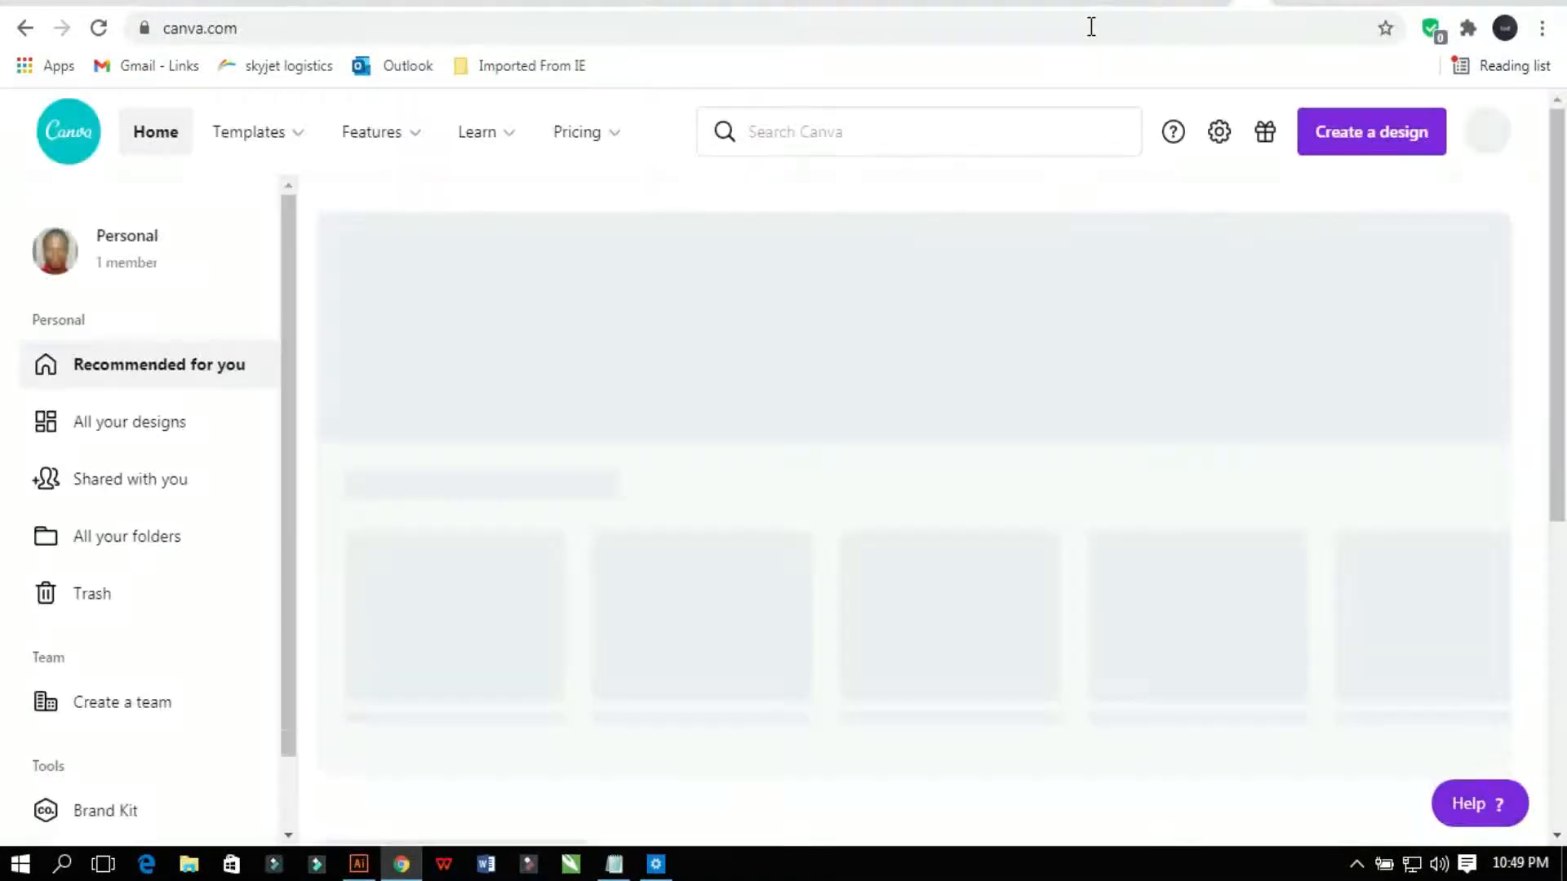
Step: Start a Canva custom-size design, then go back to Illustrator to check the cover size
click(1415, 137)
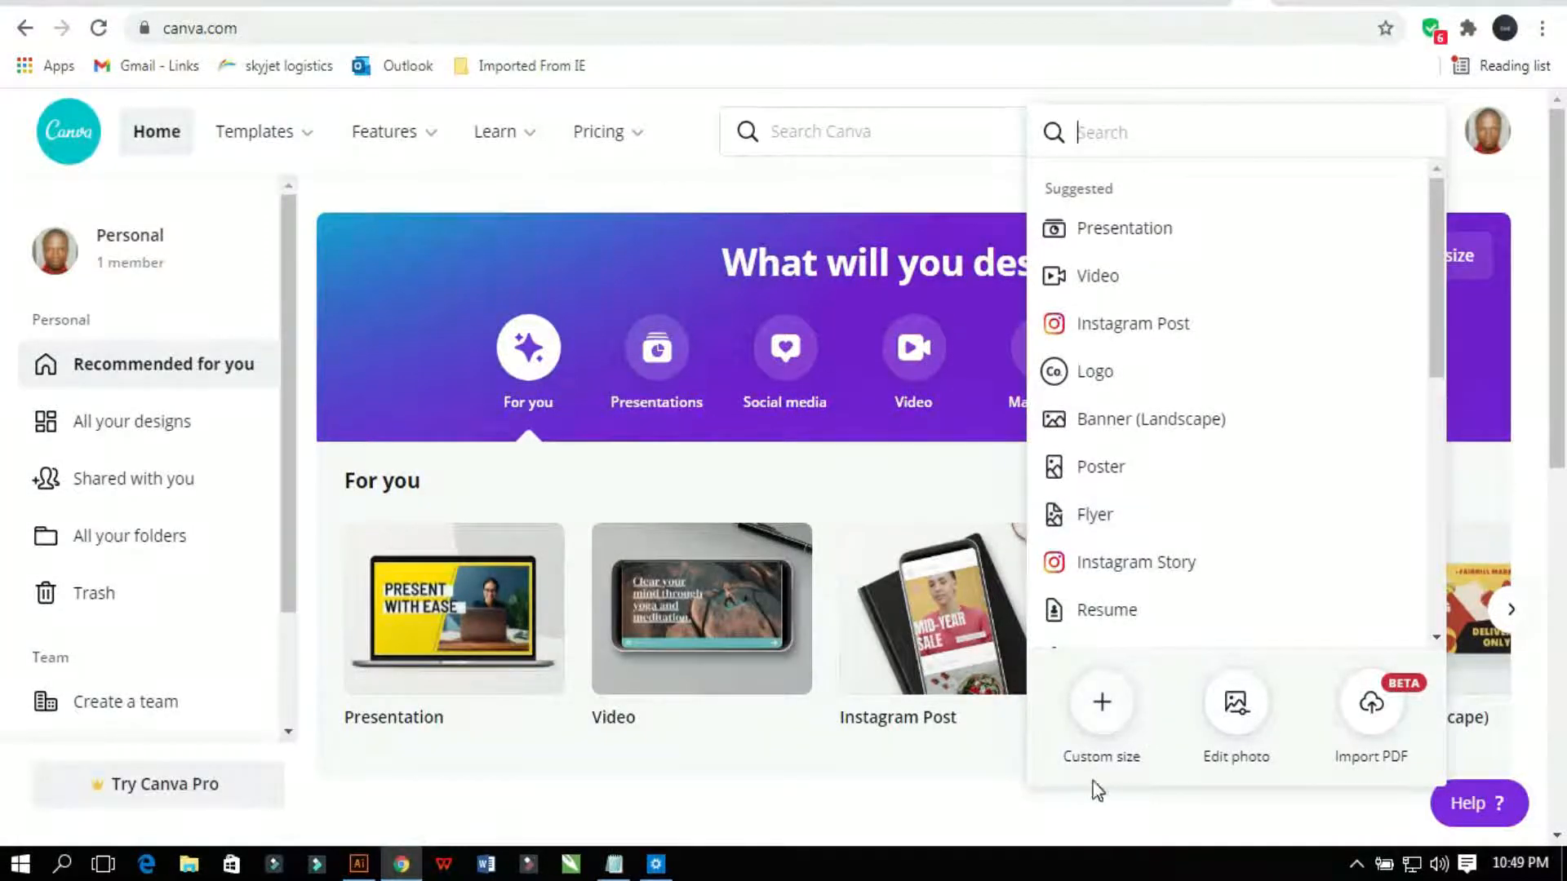
click(1103, 706)
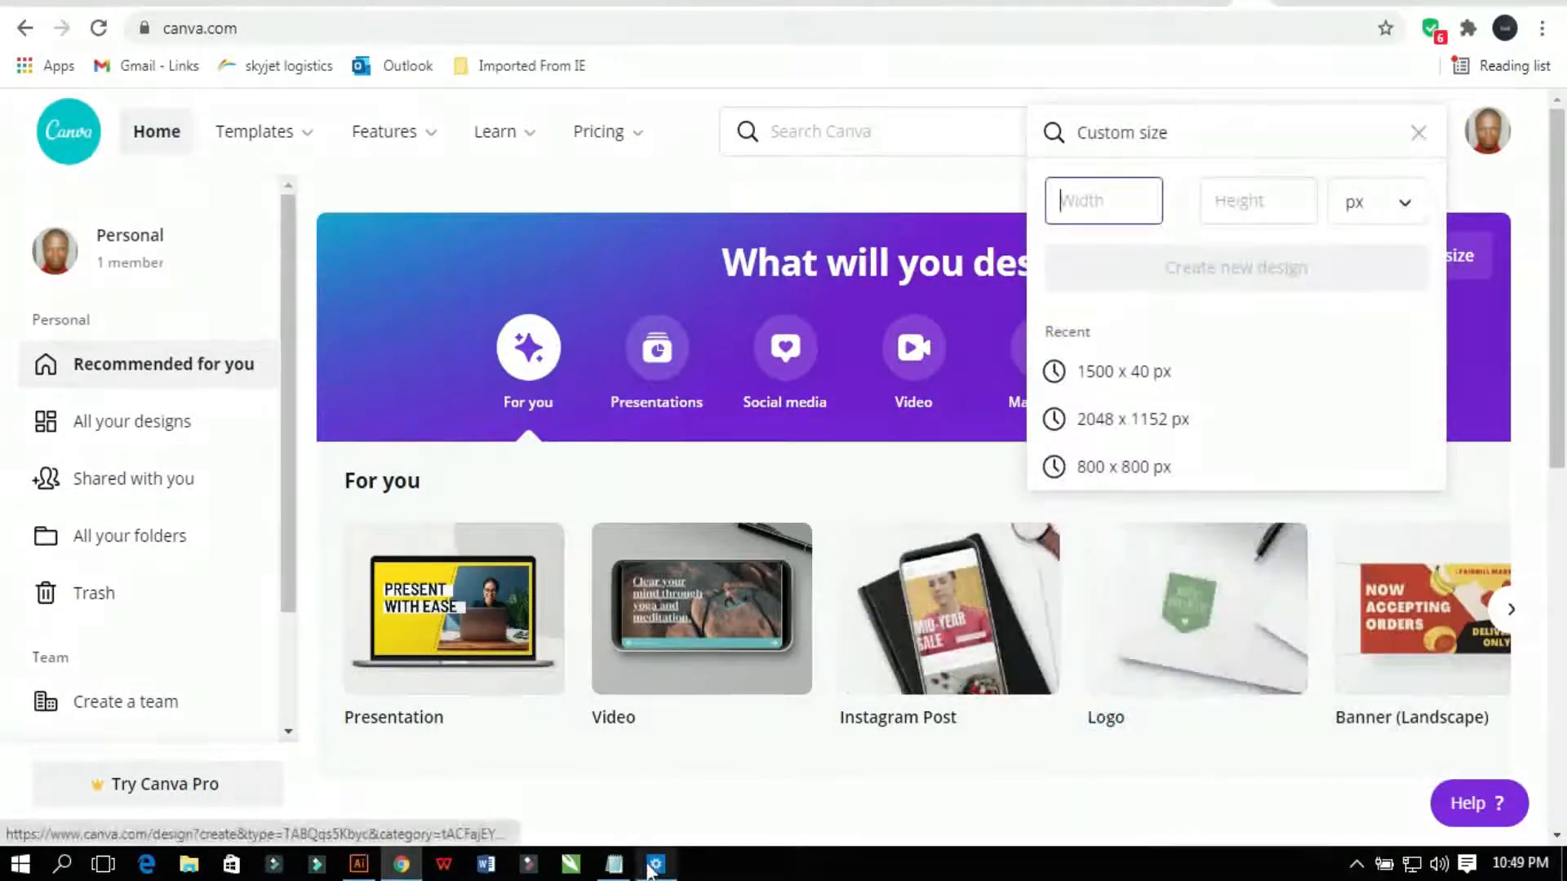
click(359, 864)
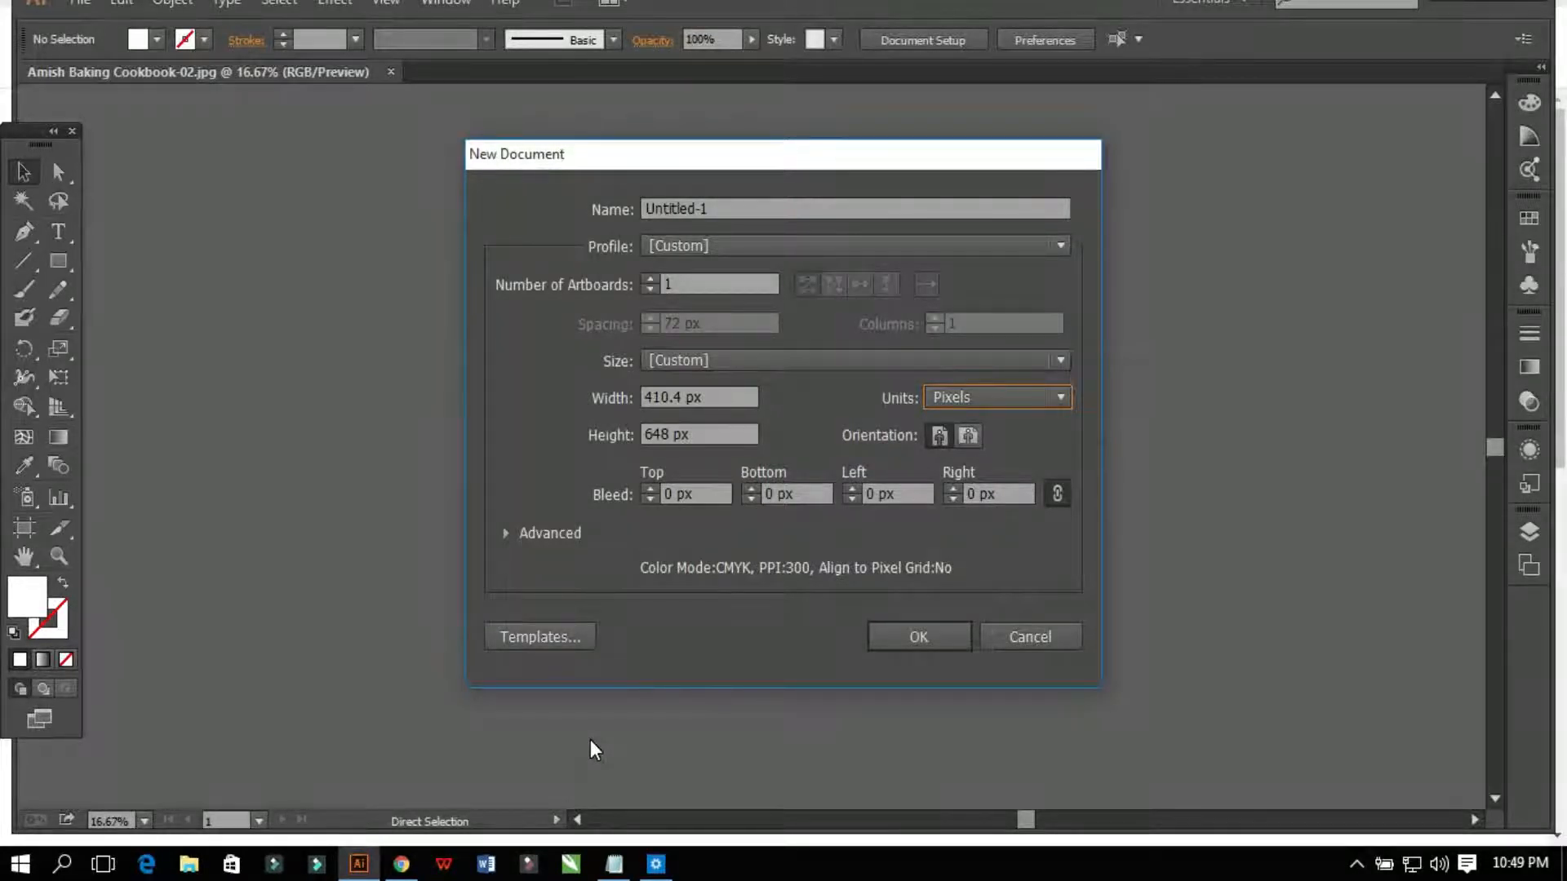
Step: Open the screen recorder panel from the tray, then return to the 410.4 × 648 px New Document dialog
click(532, 866)
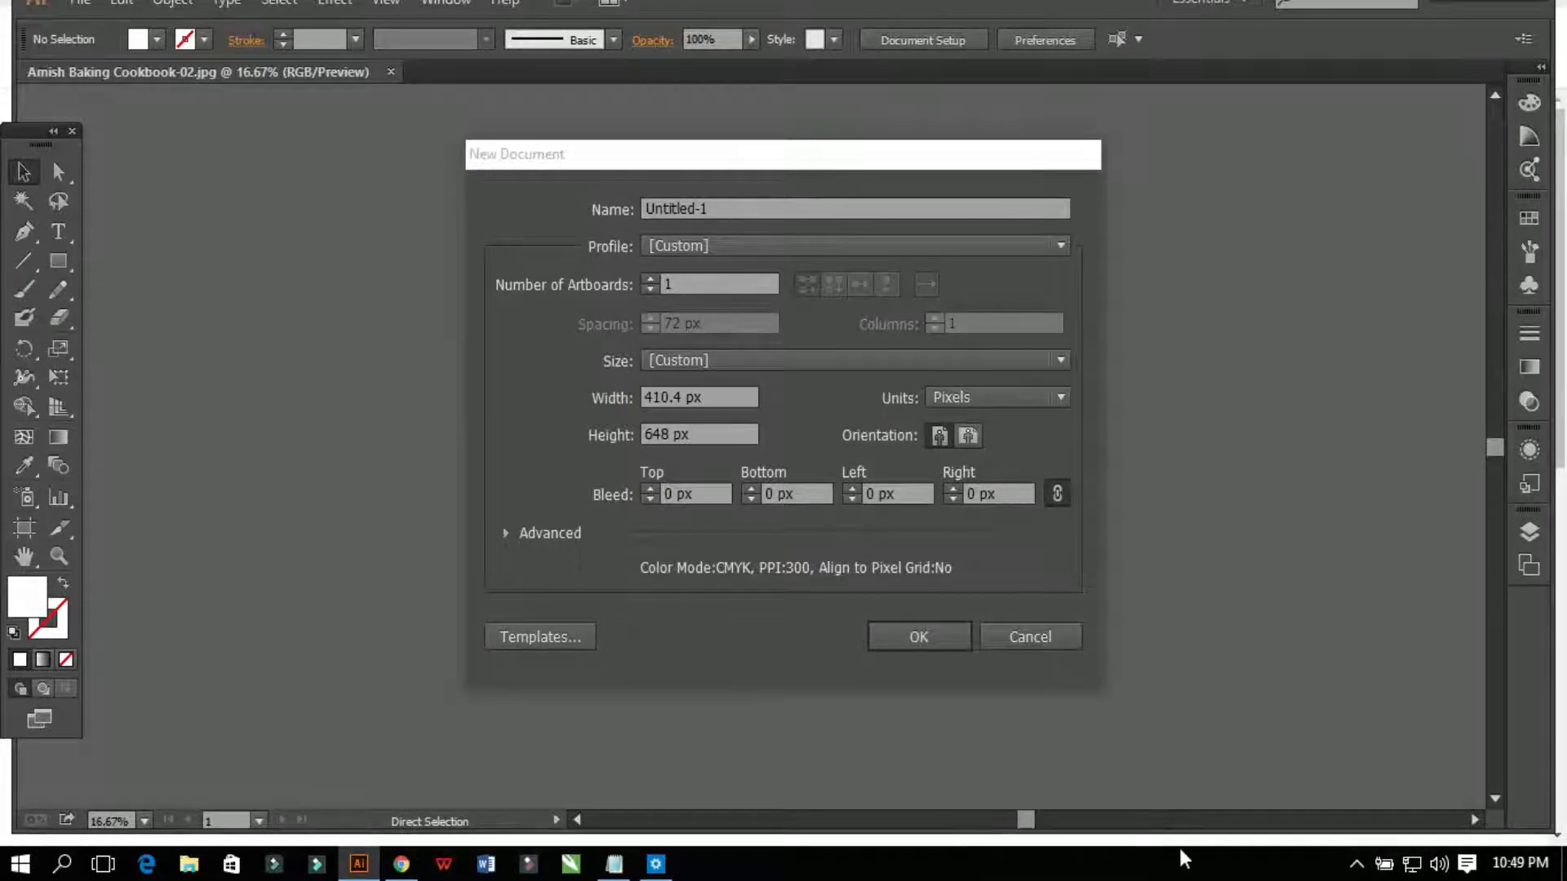
click(1350, 869)
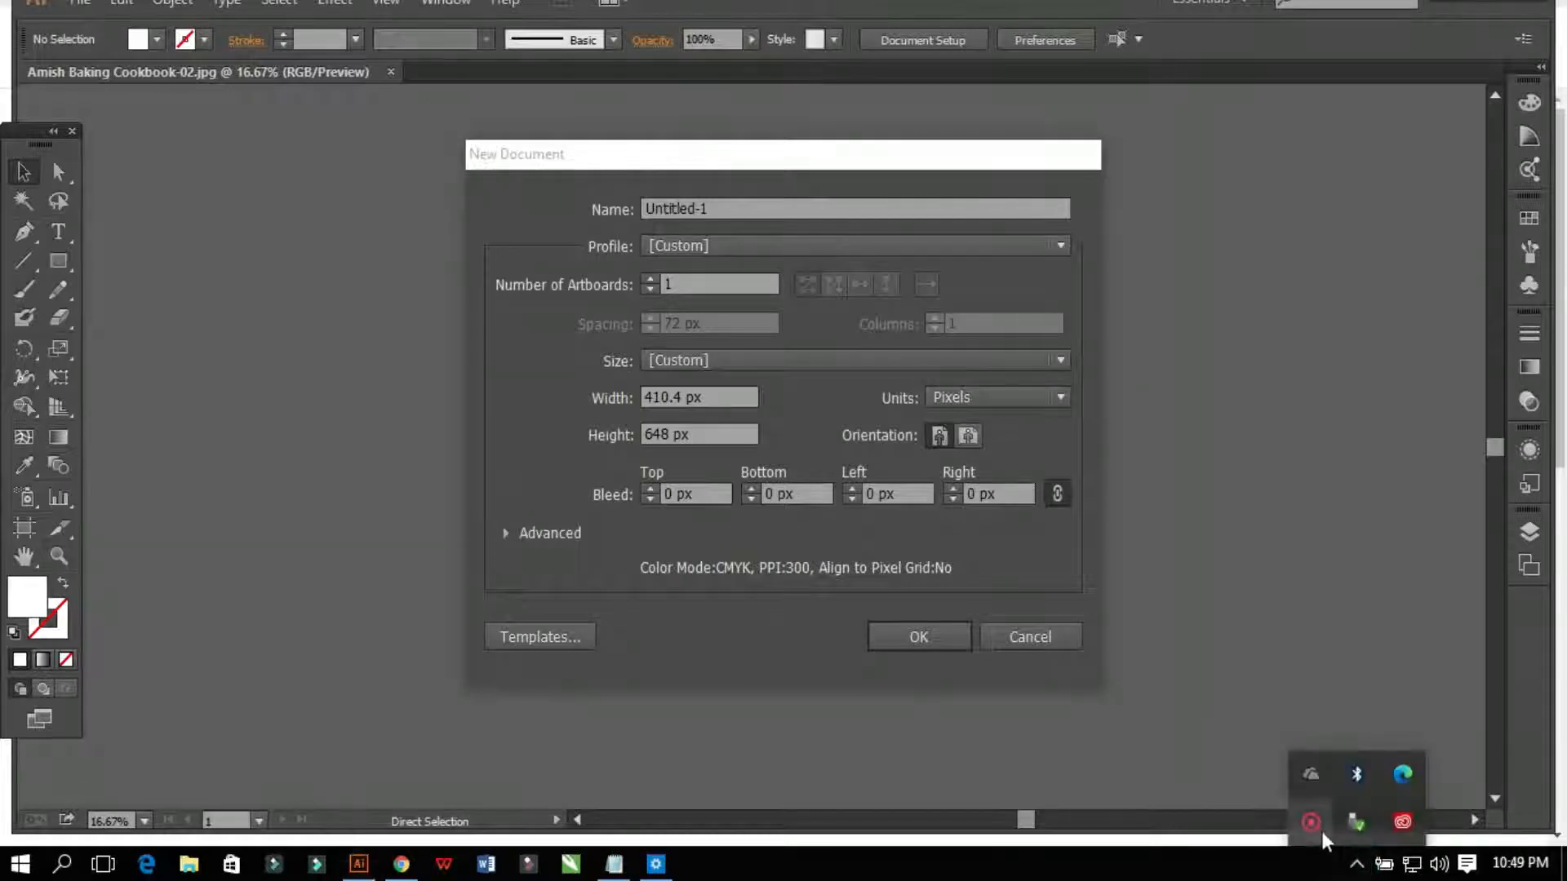
right_click(1319, 829)
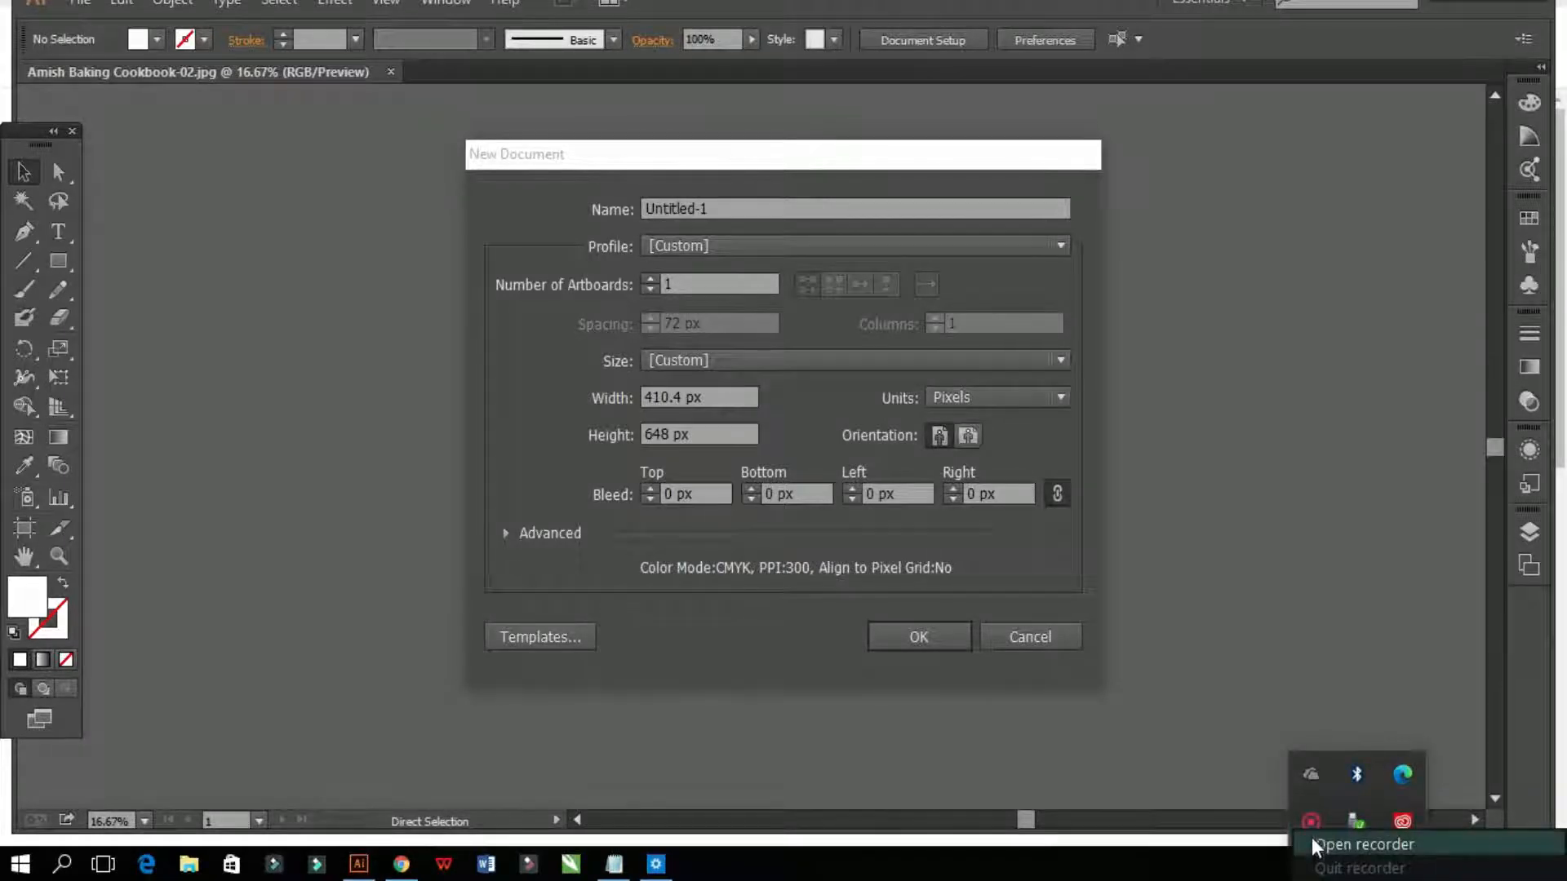
click(1311, 843)
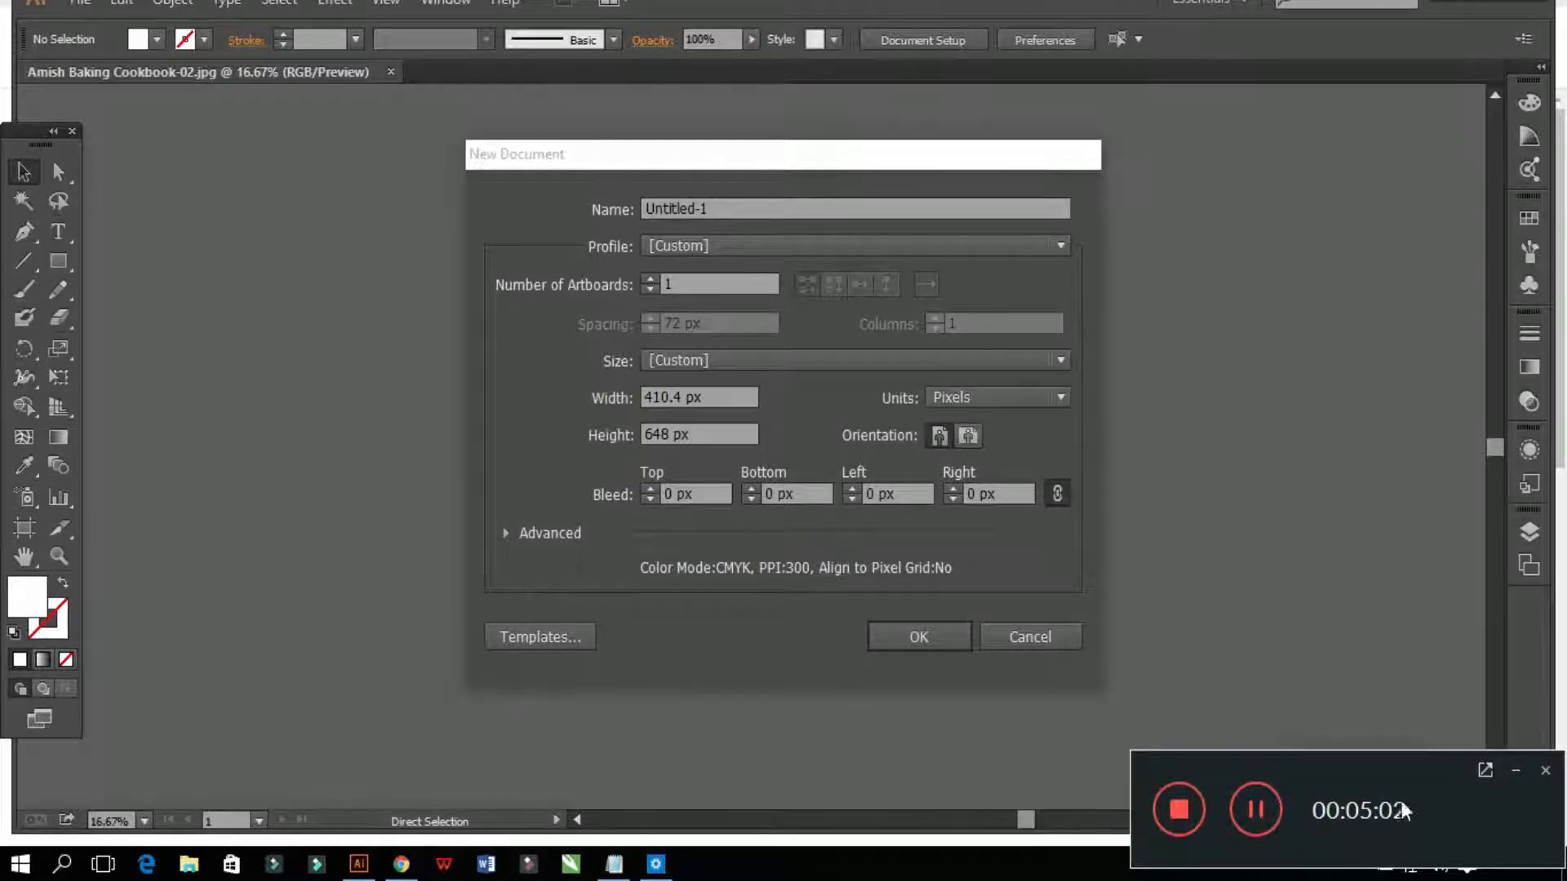
click(1516, 770)
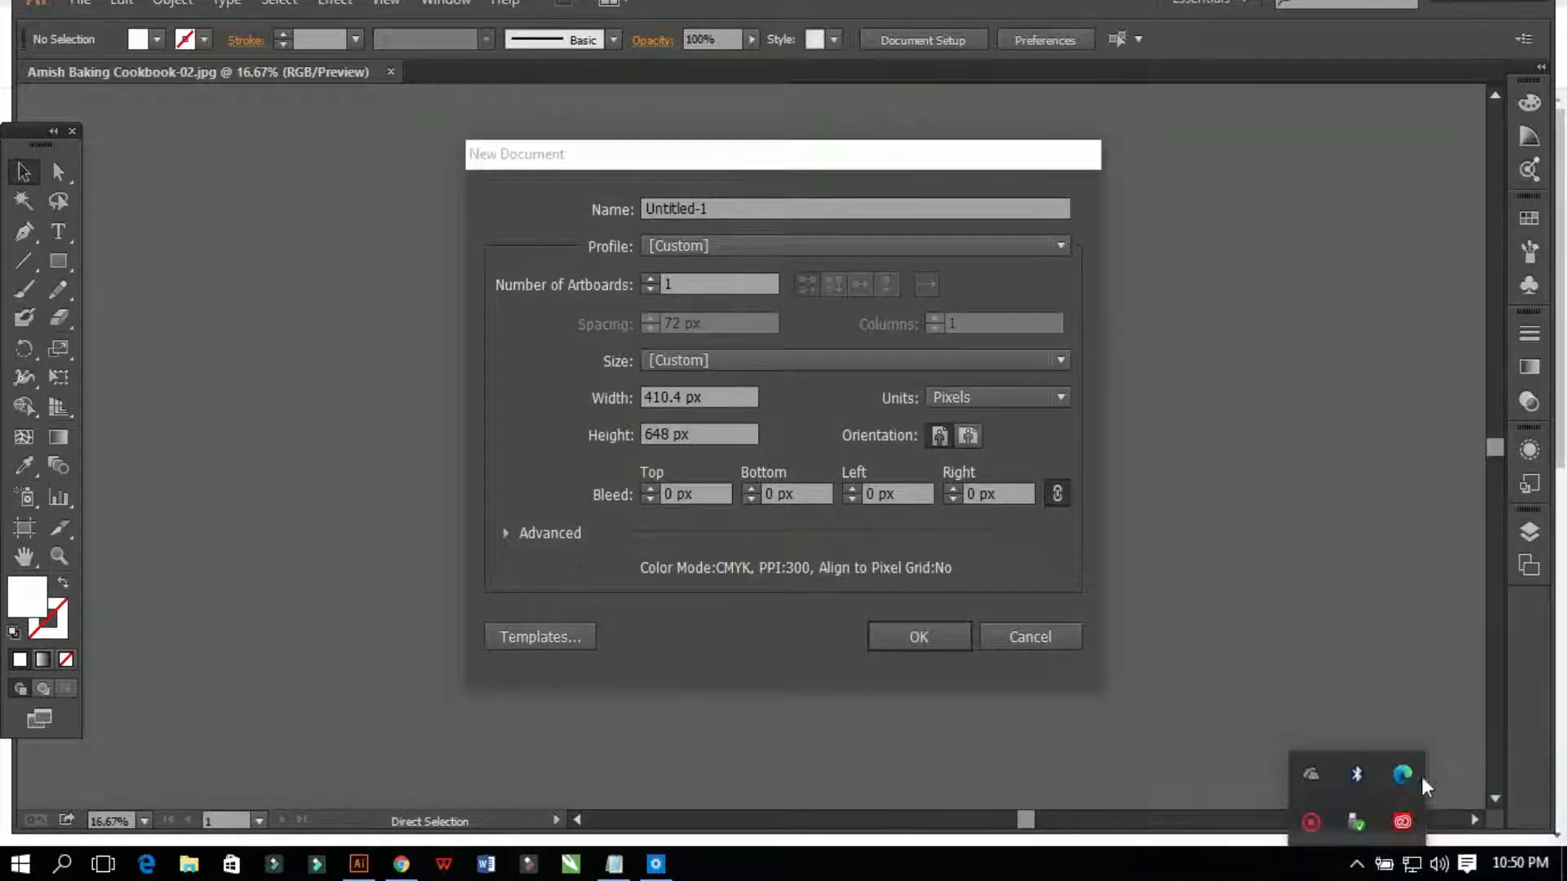
click(1233, 551)
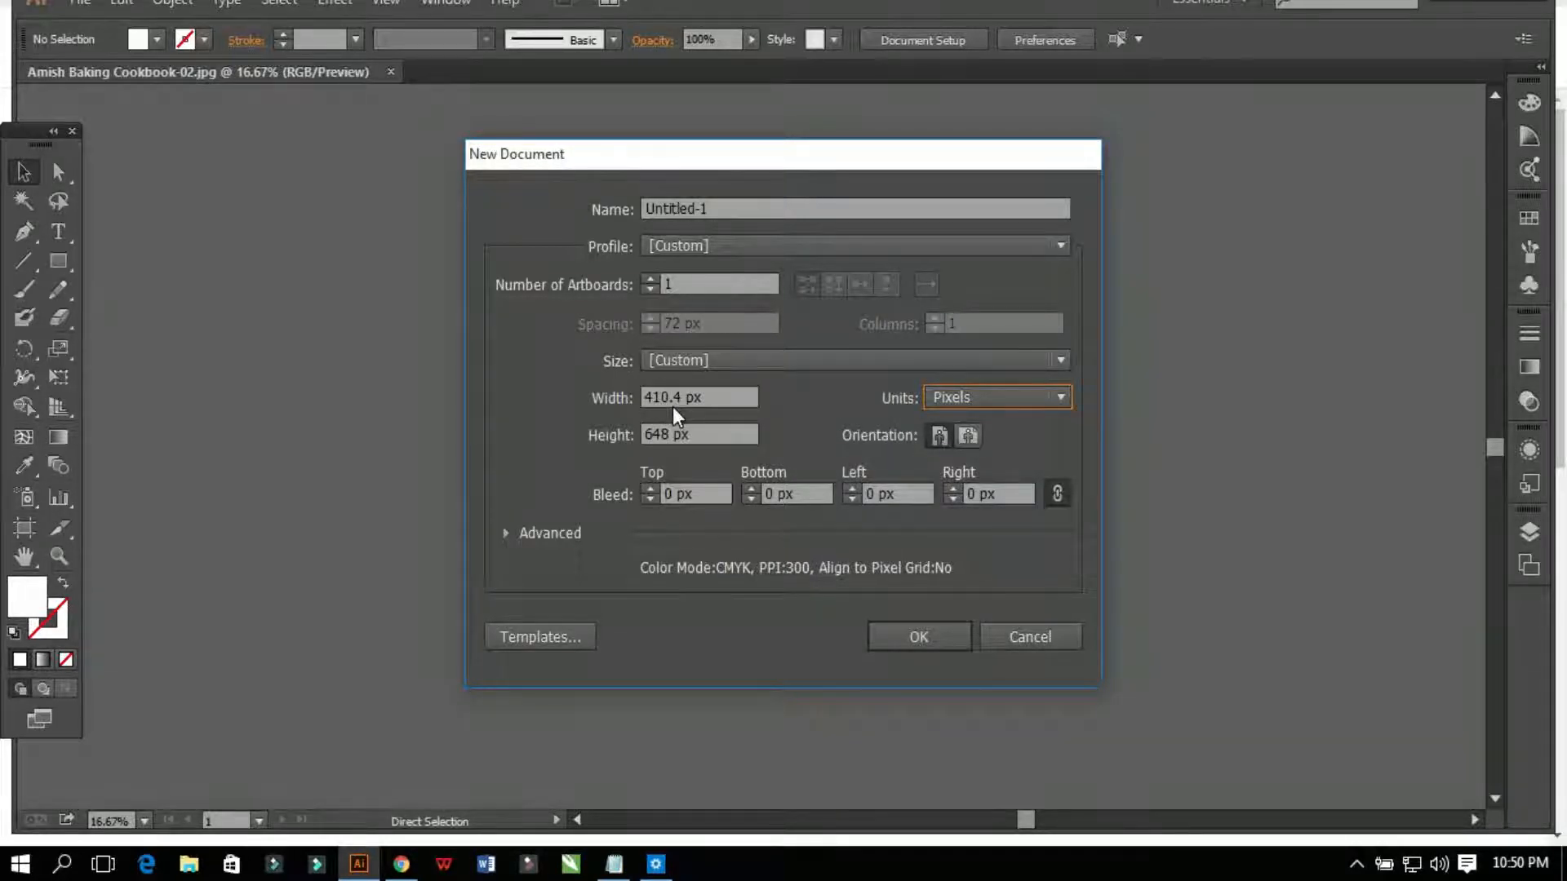
Step: Enter the Illustrator pixel size in Canva's custom size fields, width trimmed to 410
click(400, 864)
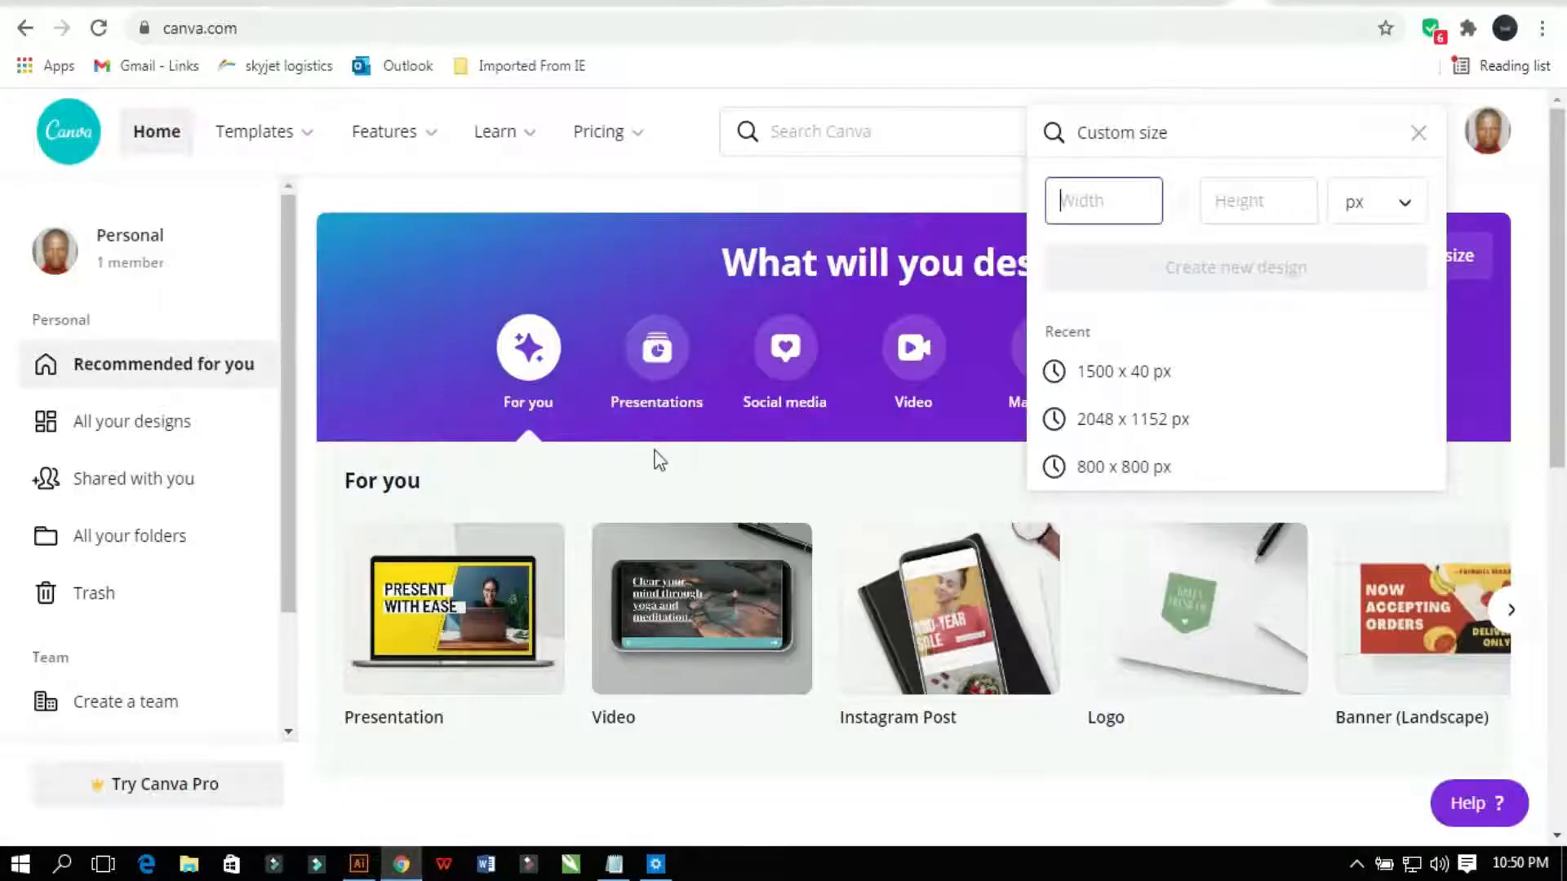
text(4)
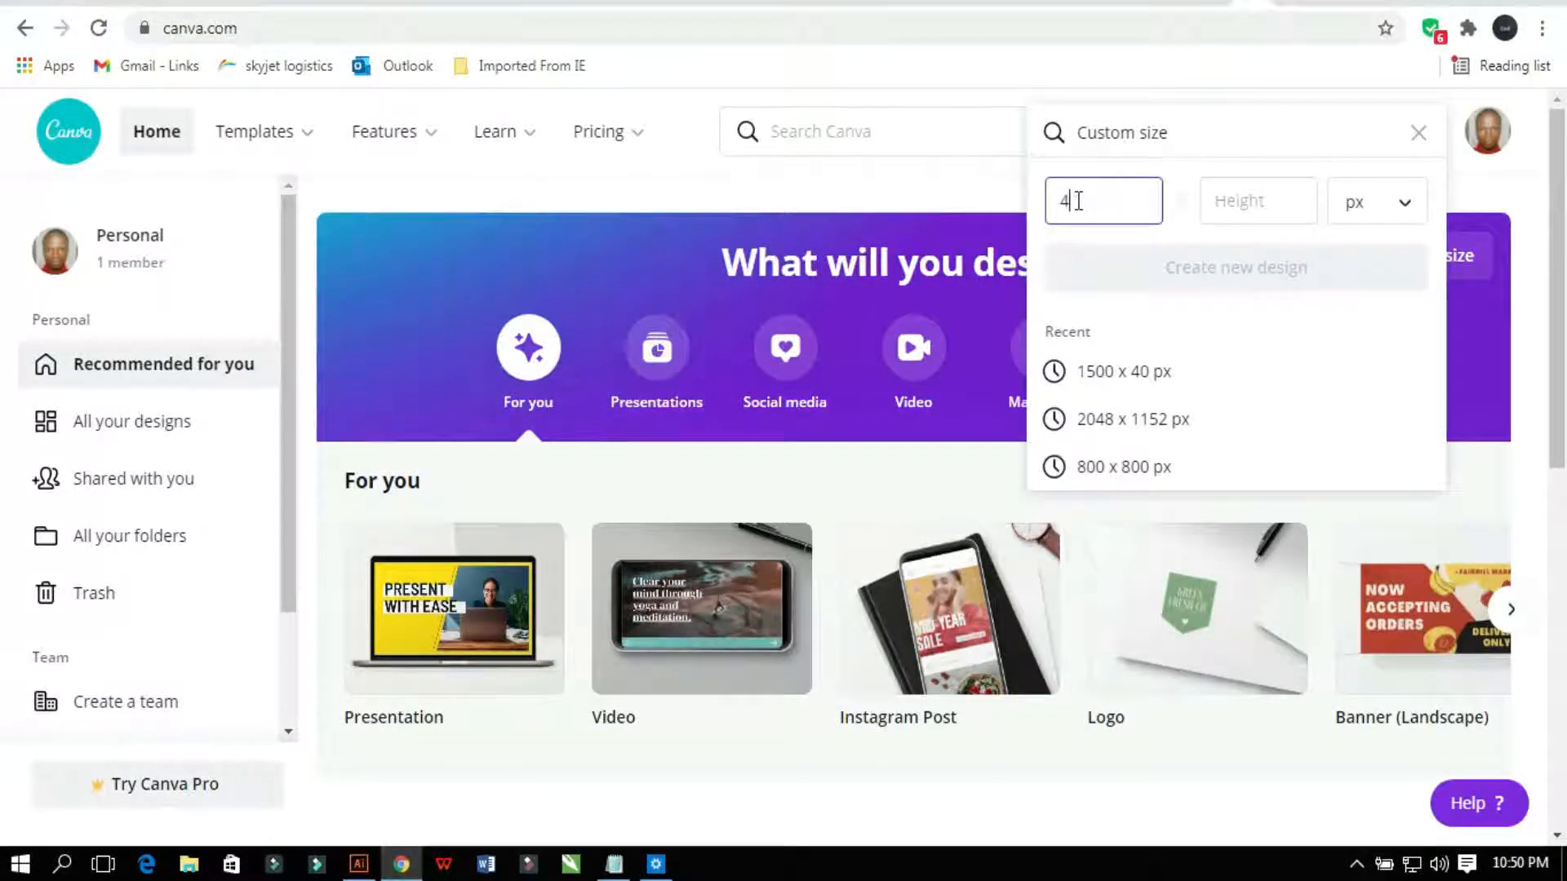
text(10.4)
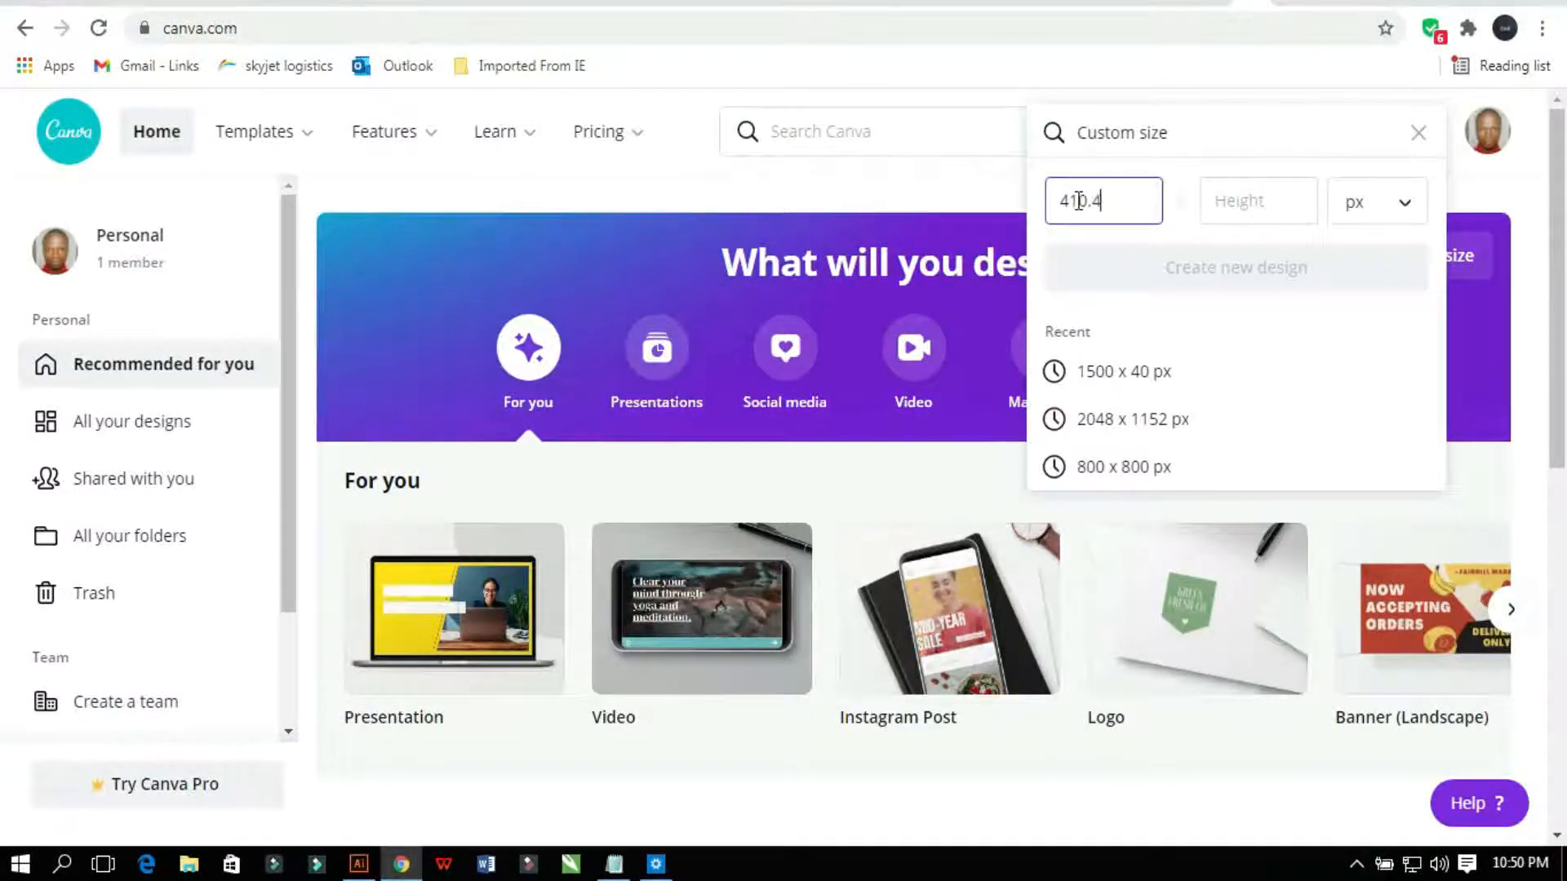
click(357, 870)
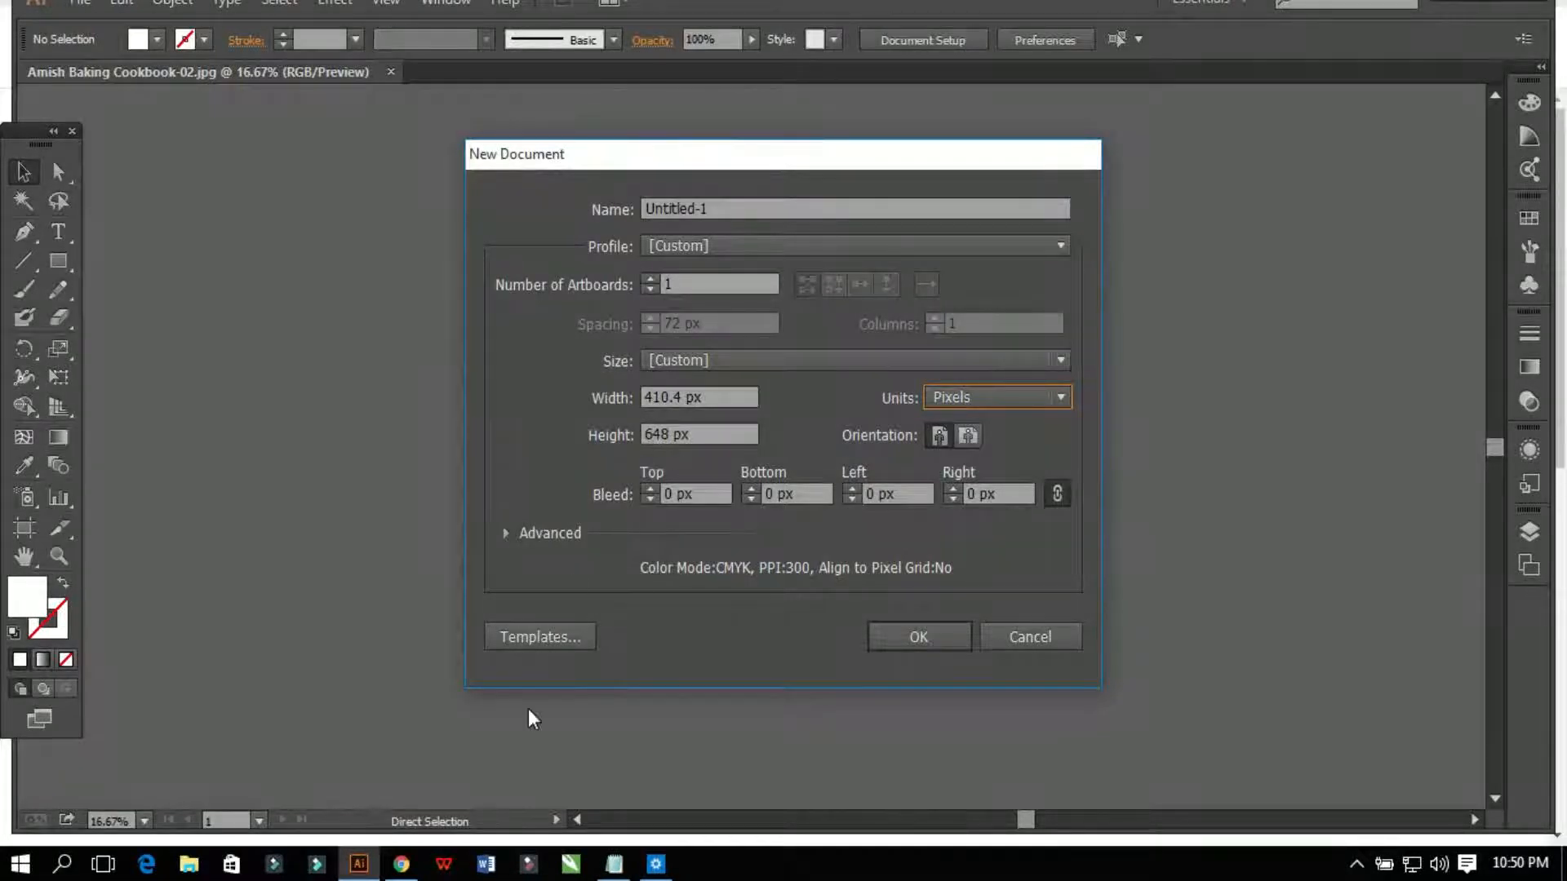
click(401, 864)
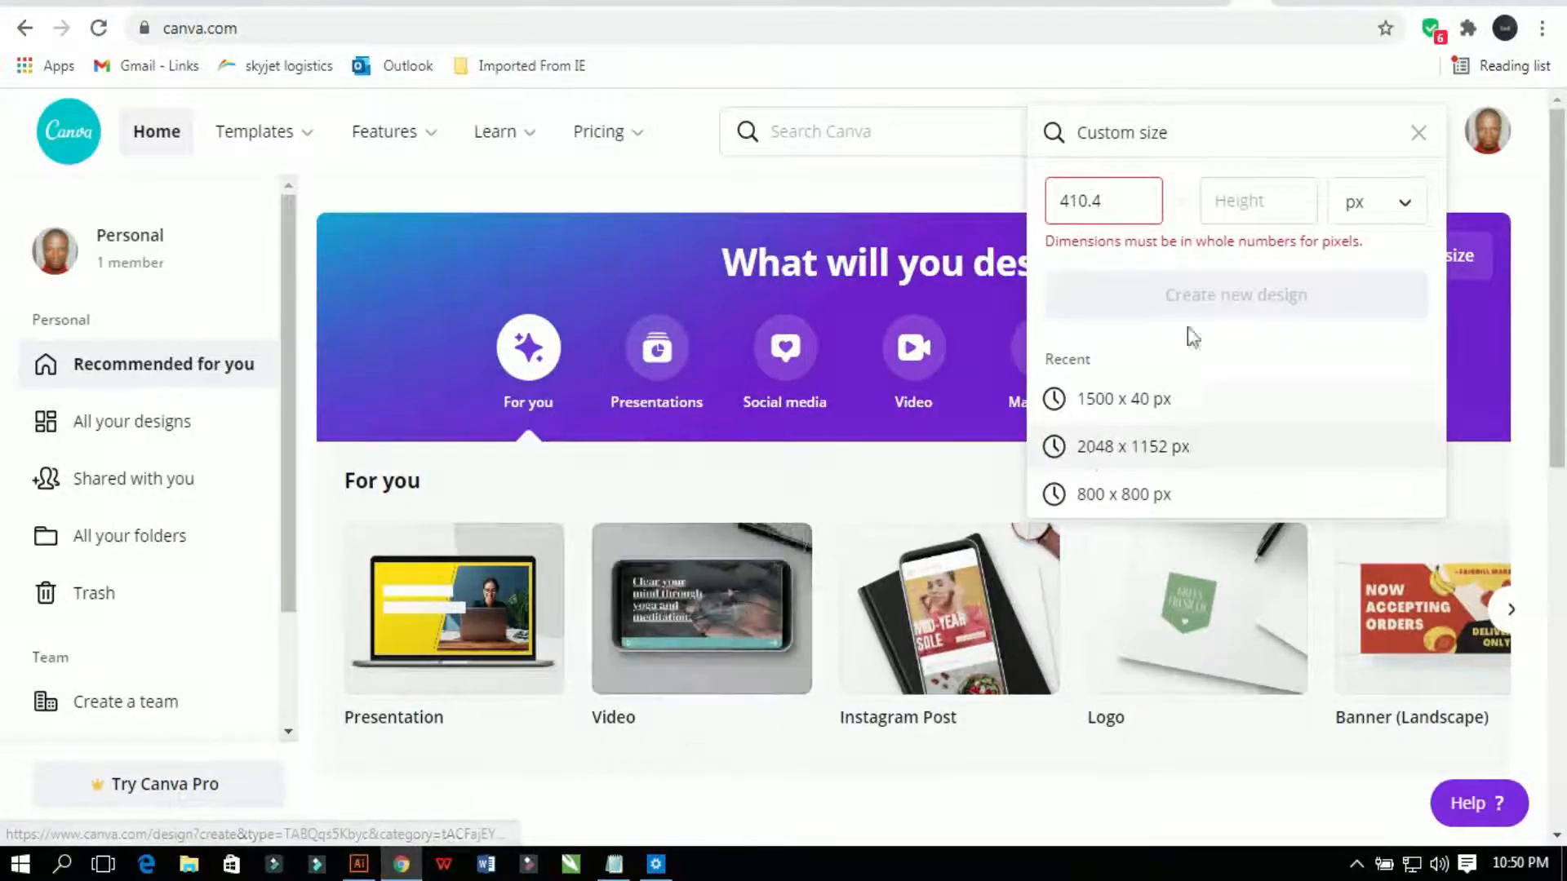
click(1248, 201)
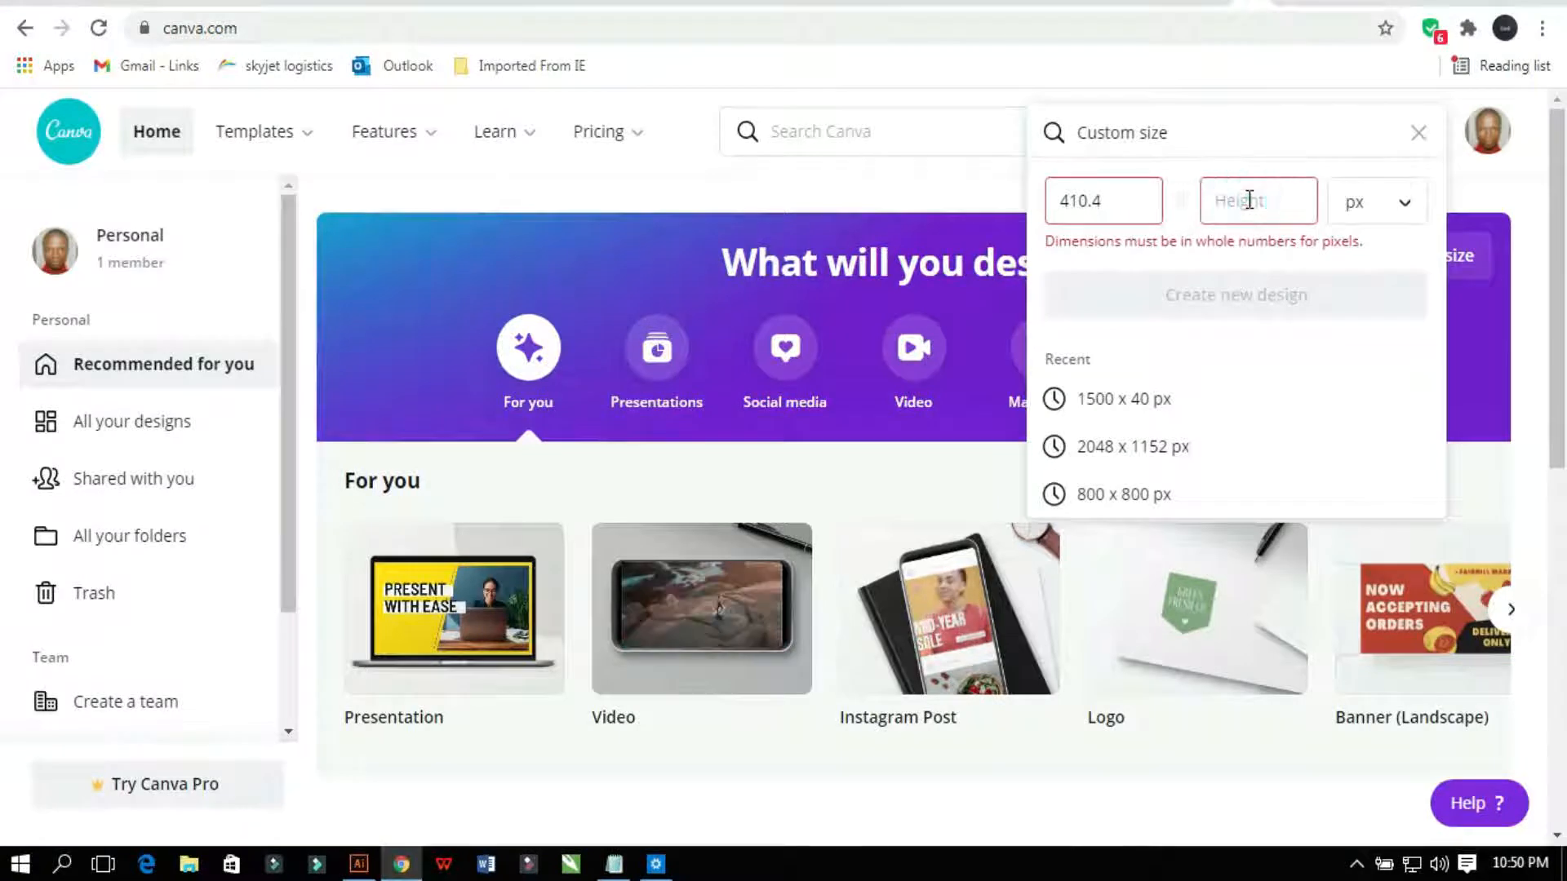
text(648)
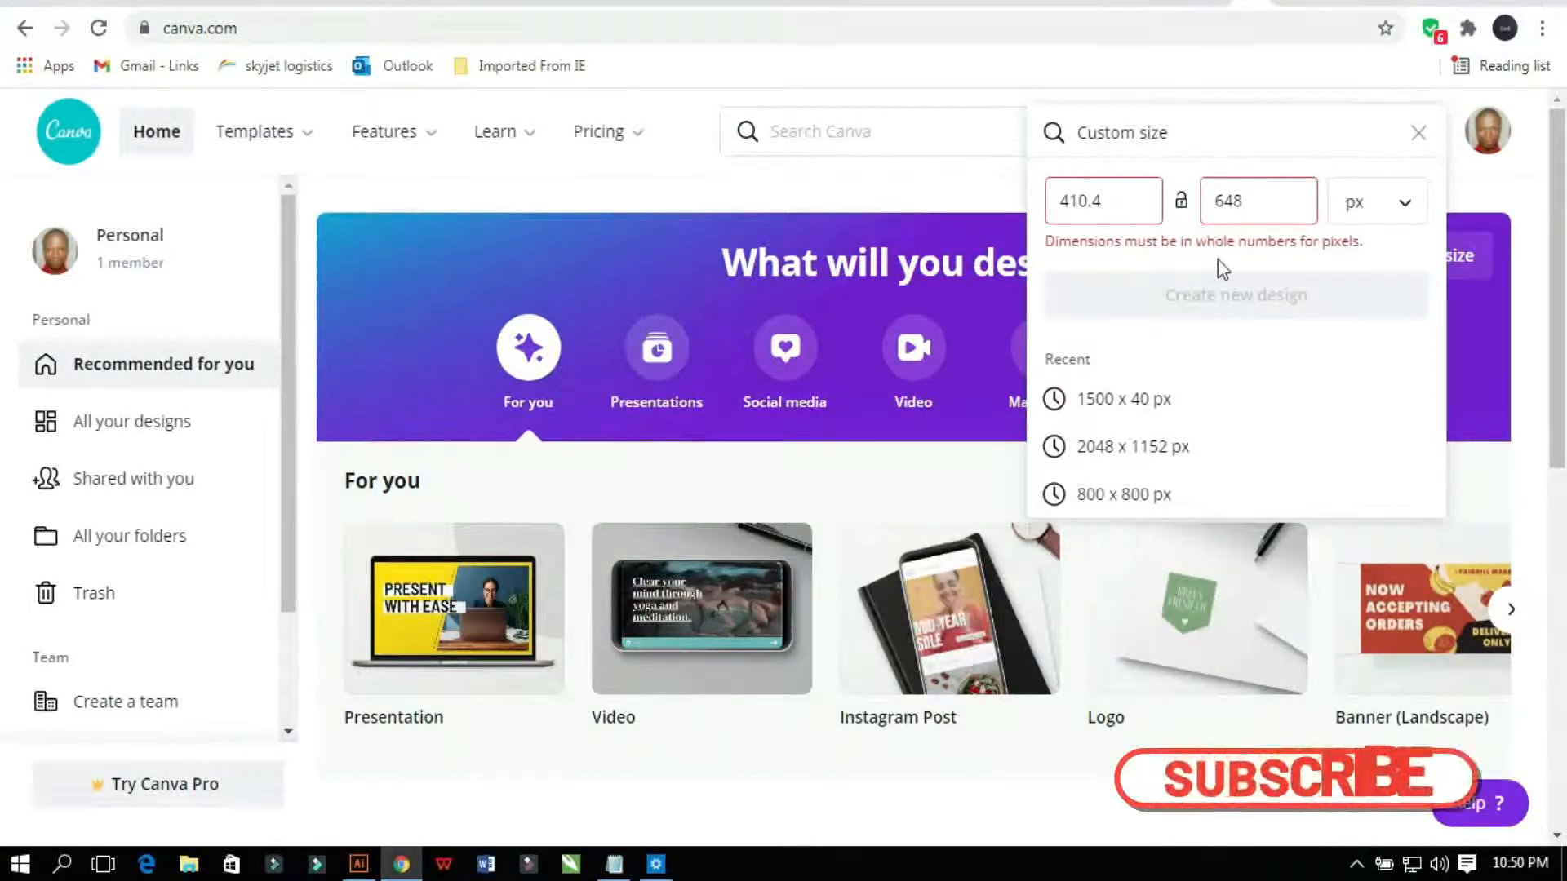
click(1121, 199)
key(BackSpace)
key(BackSpace)
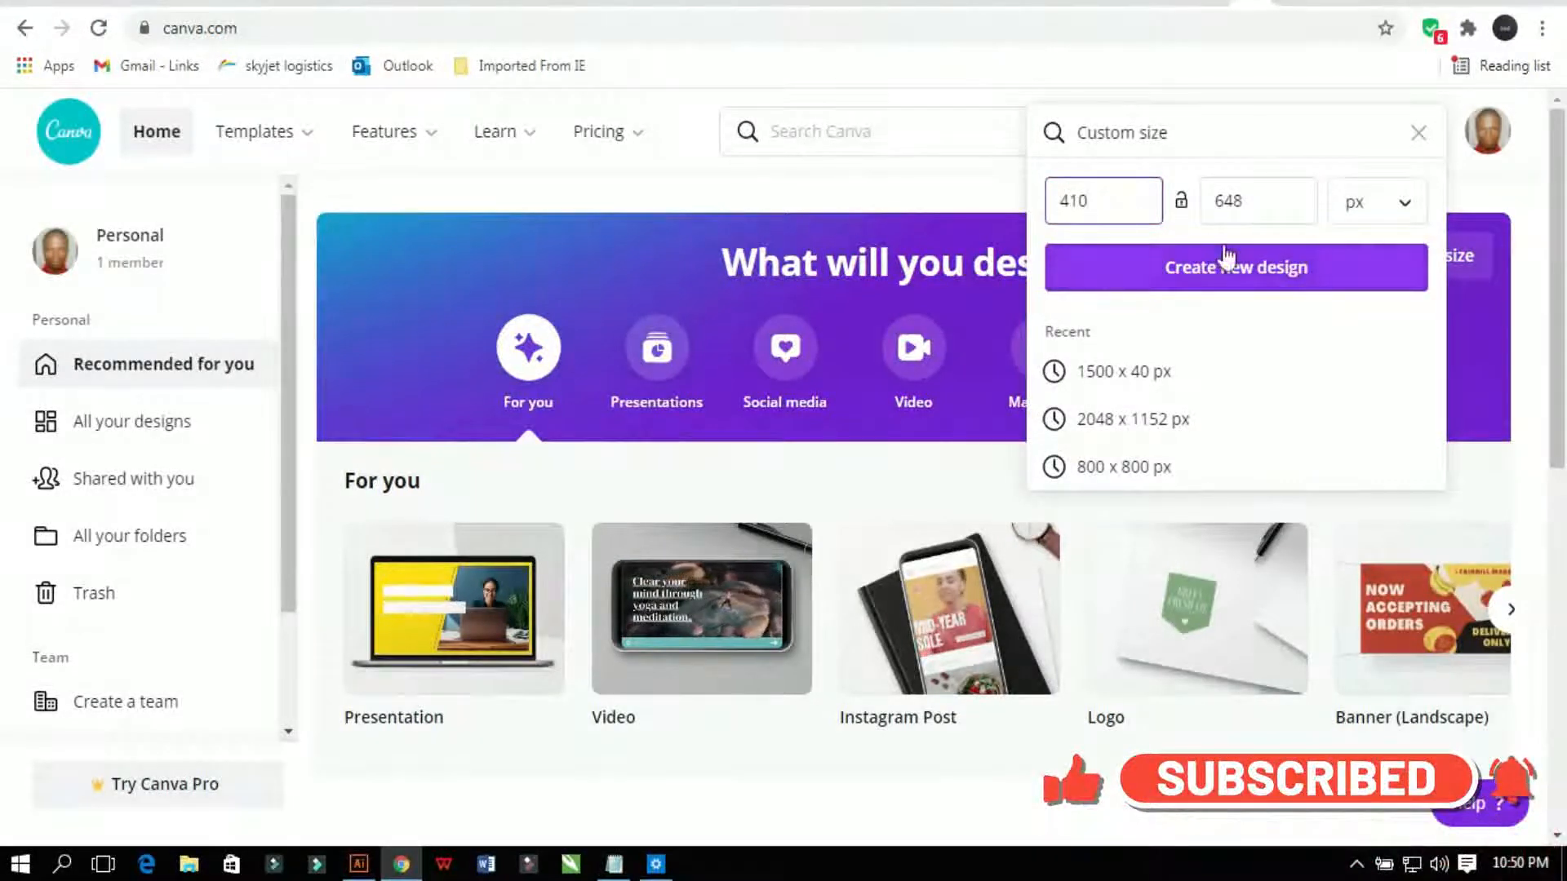
Step: Switch Canva units to inches, set width 5.7 and height 9, and create the design
click(1364, 232)
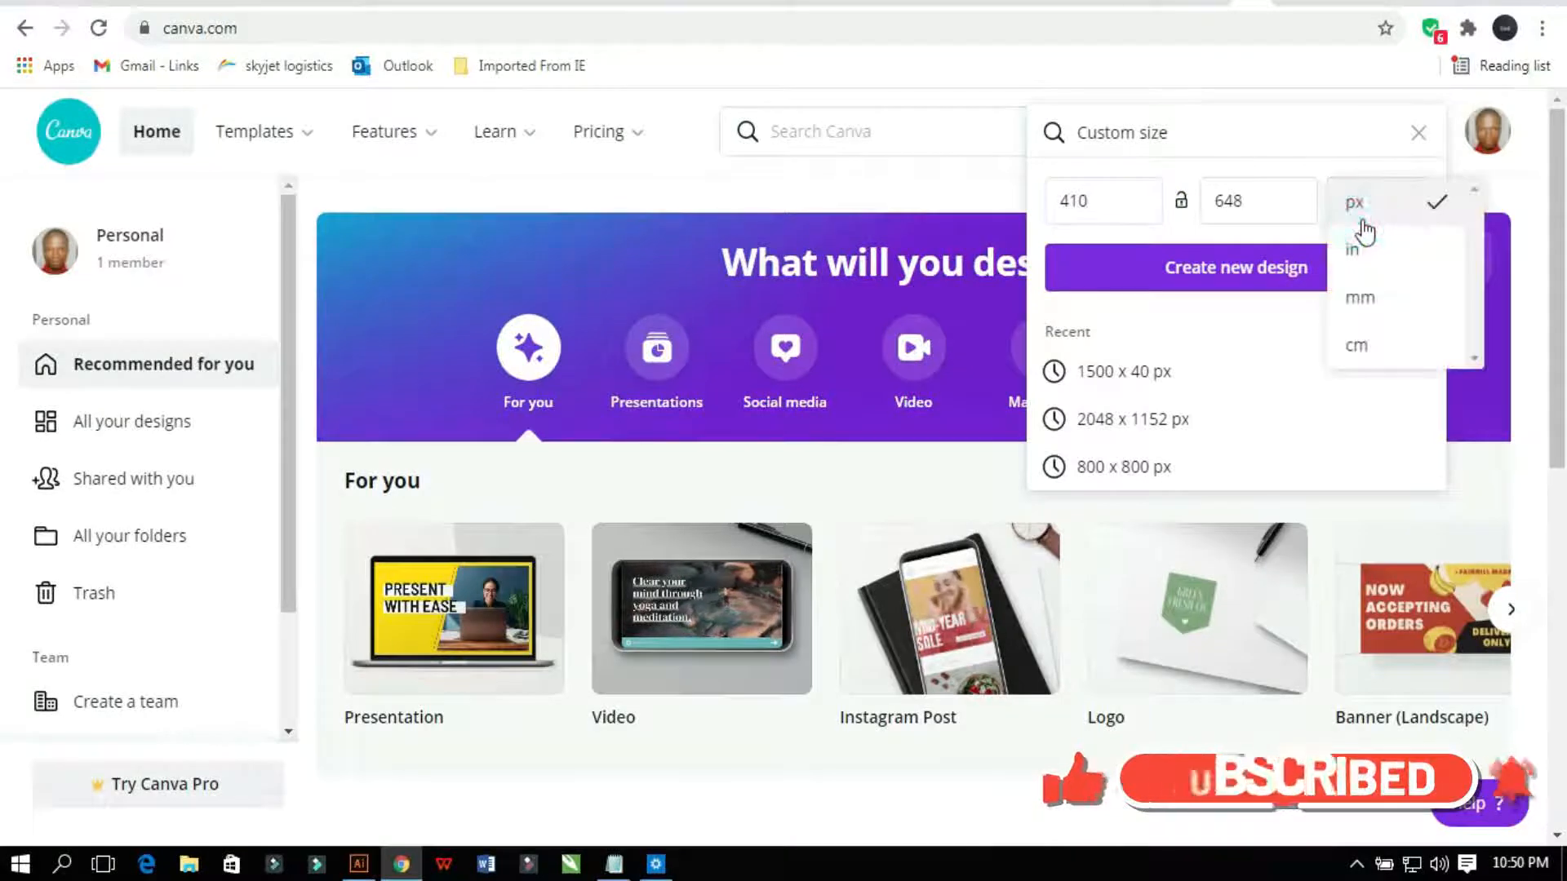
click(1357, 255)
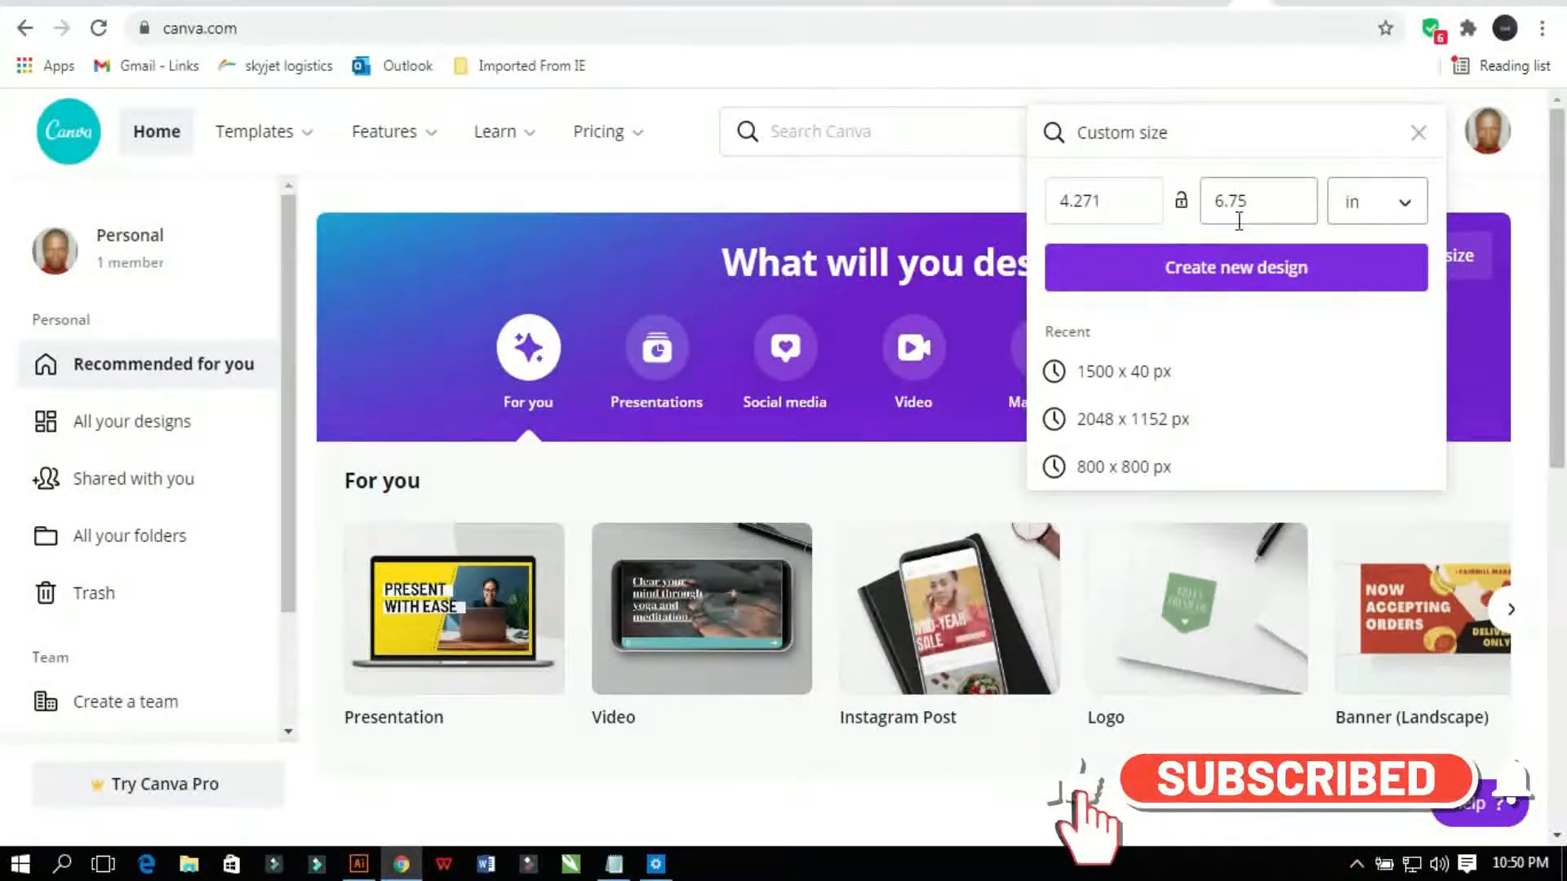
click(1115, 199)
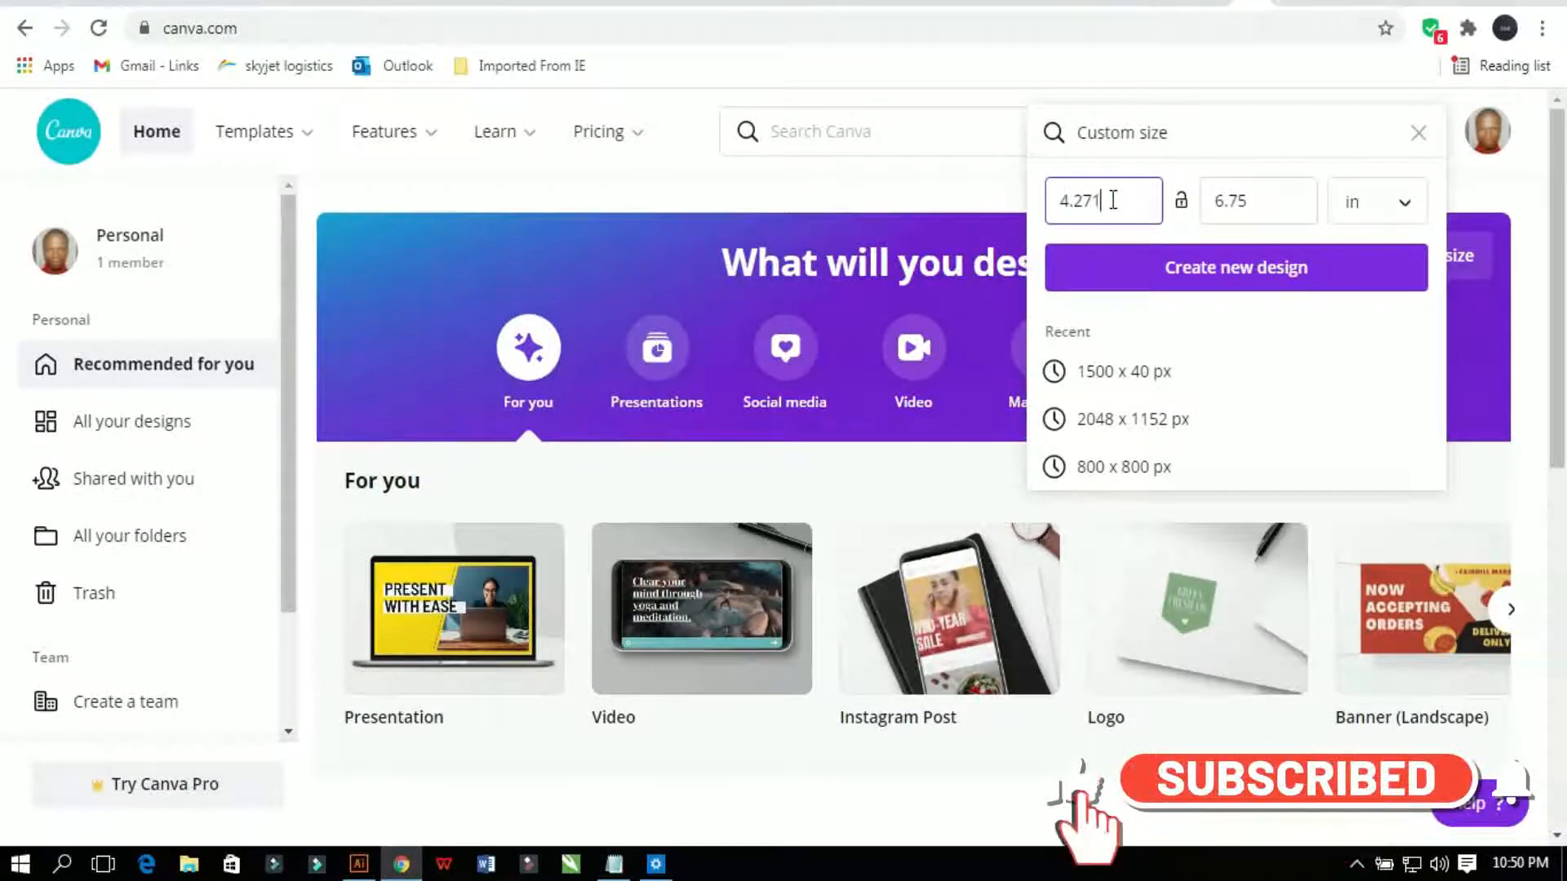
drag(1112, 200, 1039, 211)
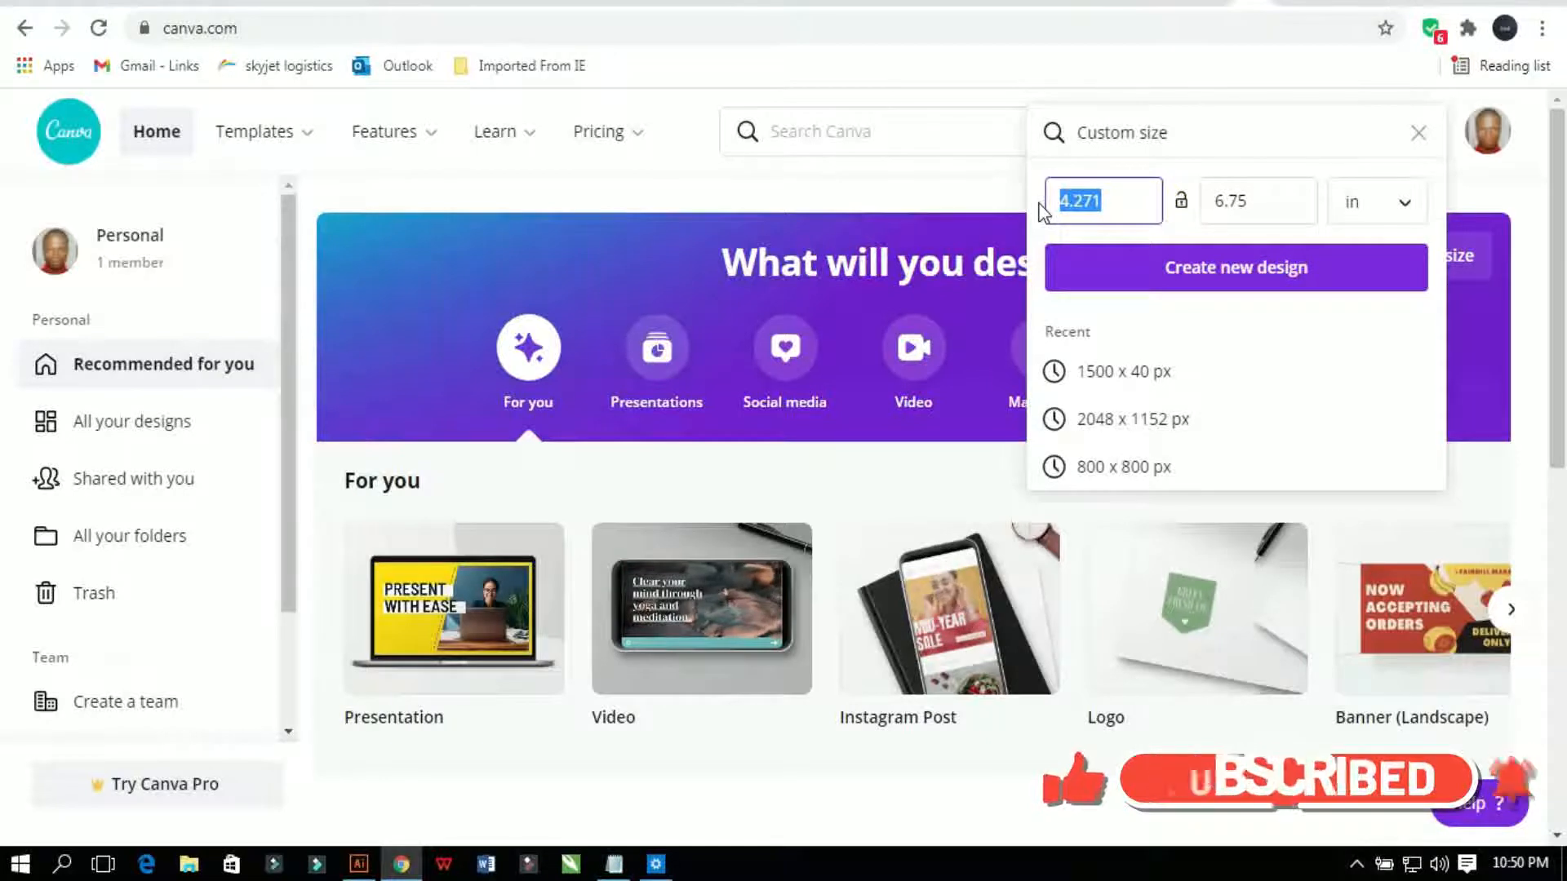
text(5.7)
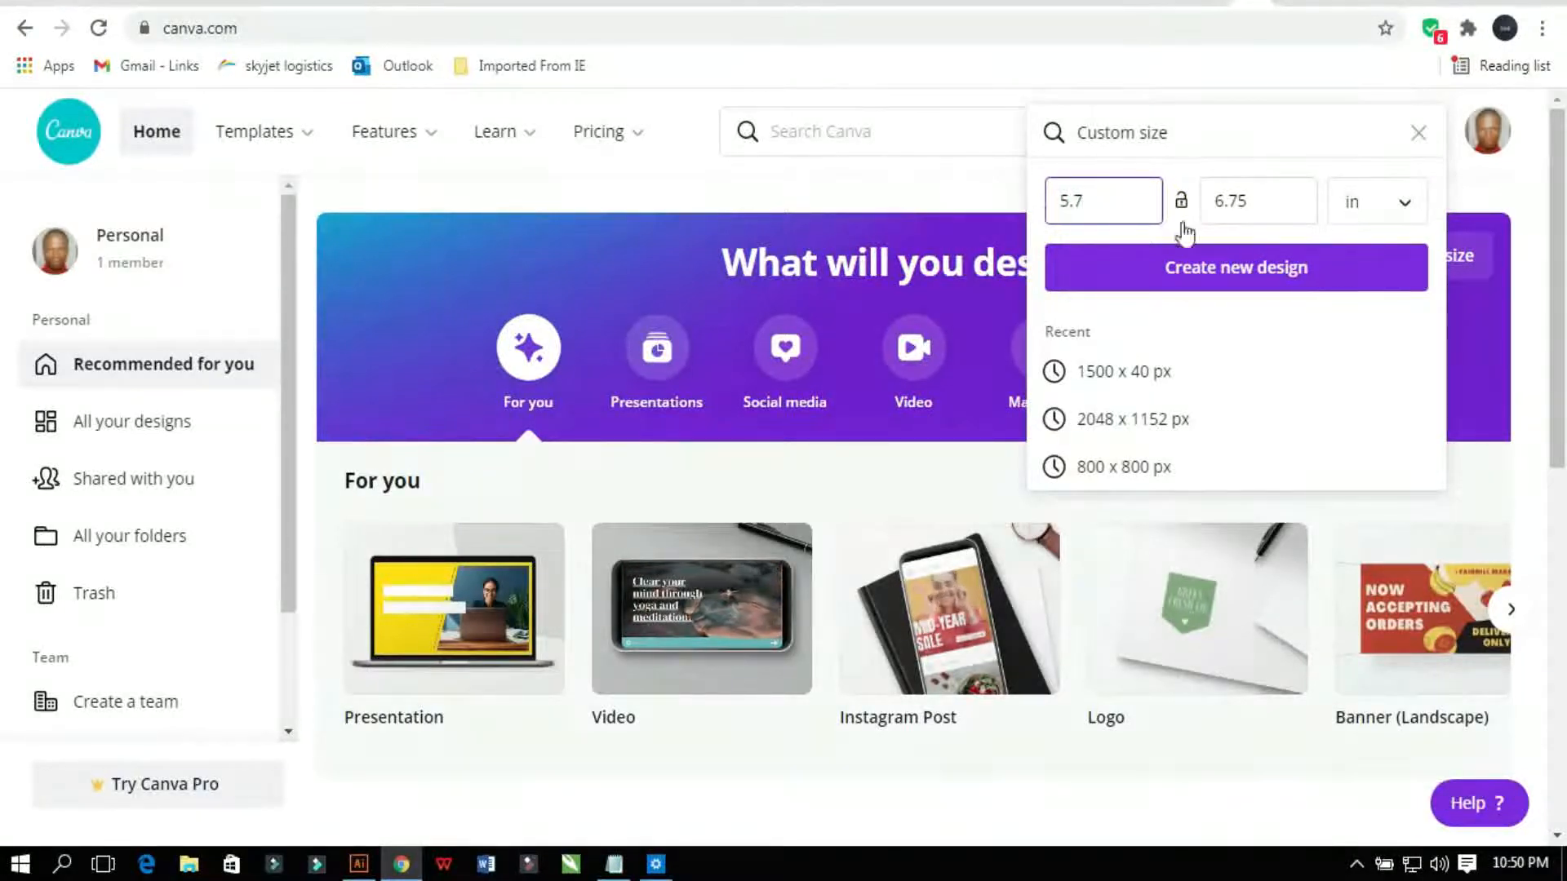
click(1263, 205)
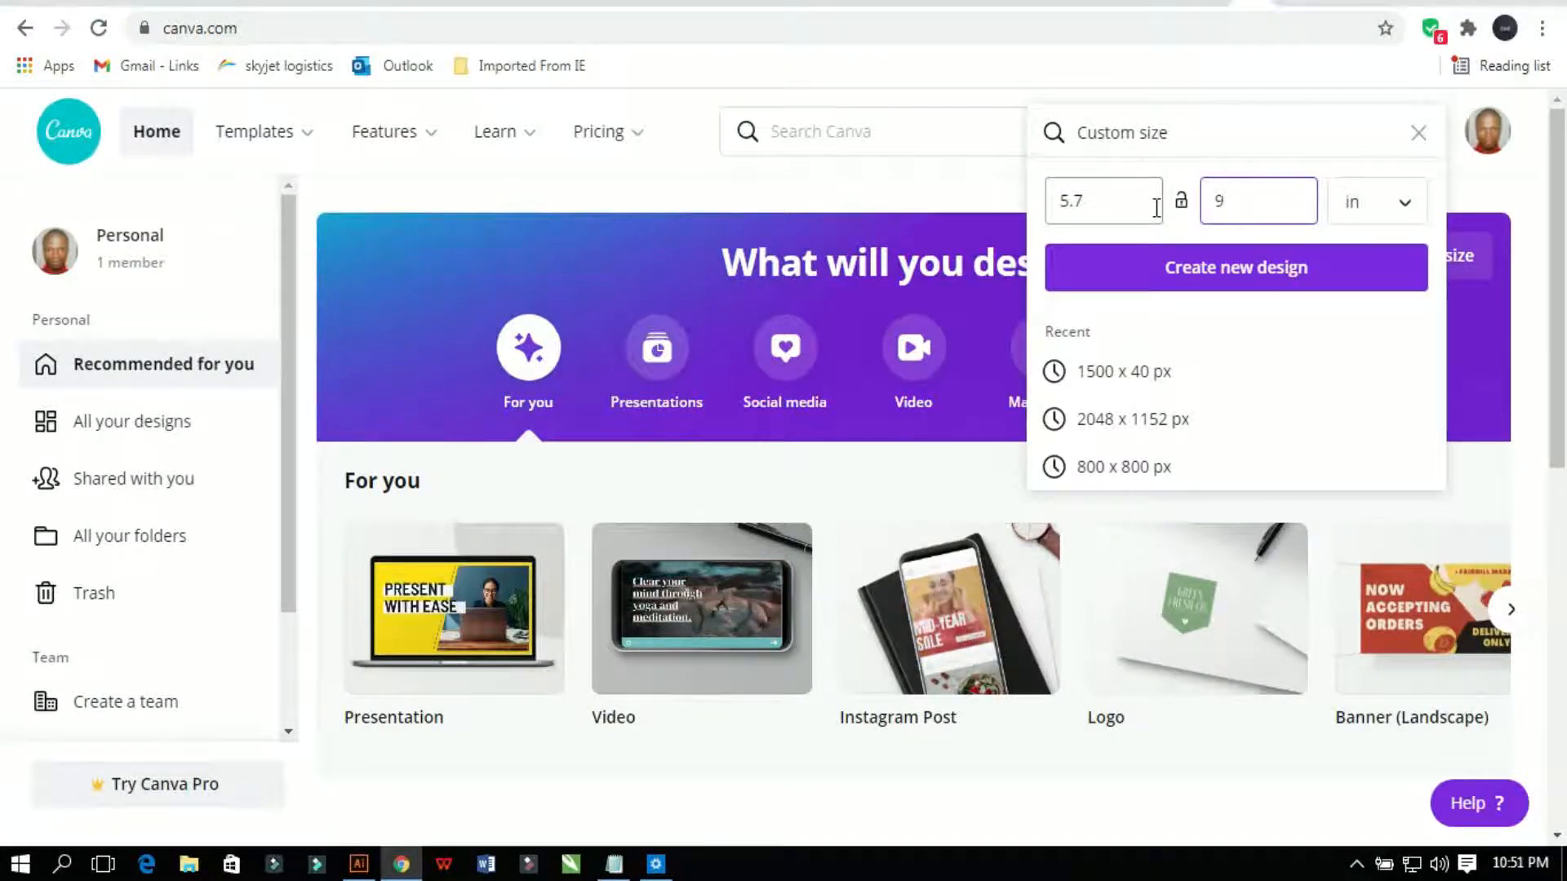
click(1220, 280)
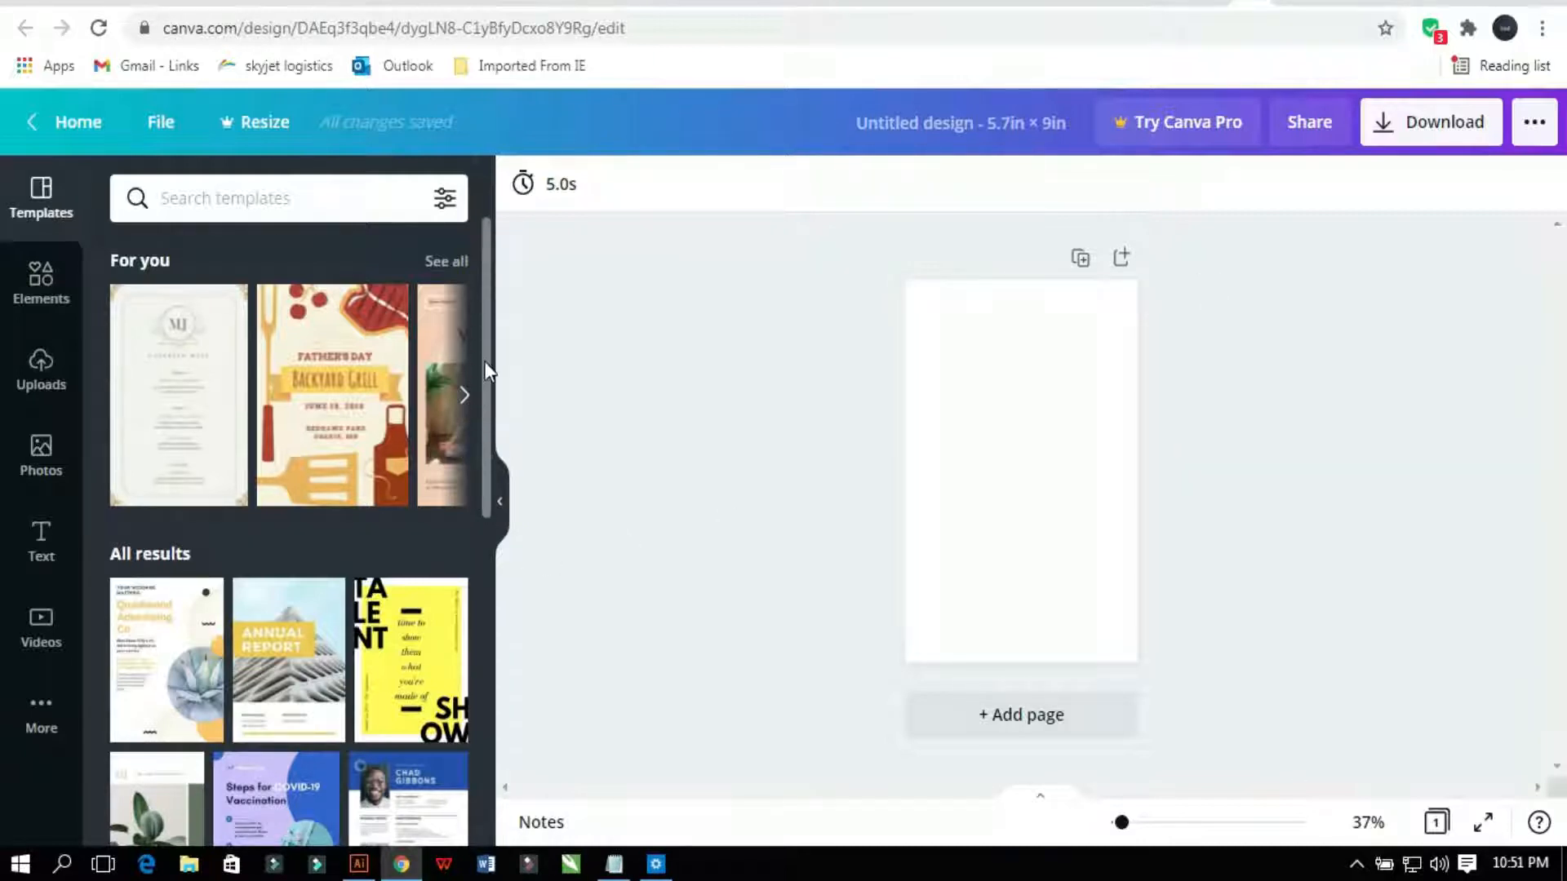
Step: Apply the orange 'Now open to serve you' template from the Templates panel and select its headline
drag(483, 360, 470, 749)
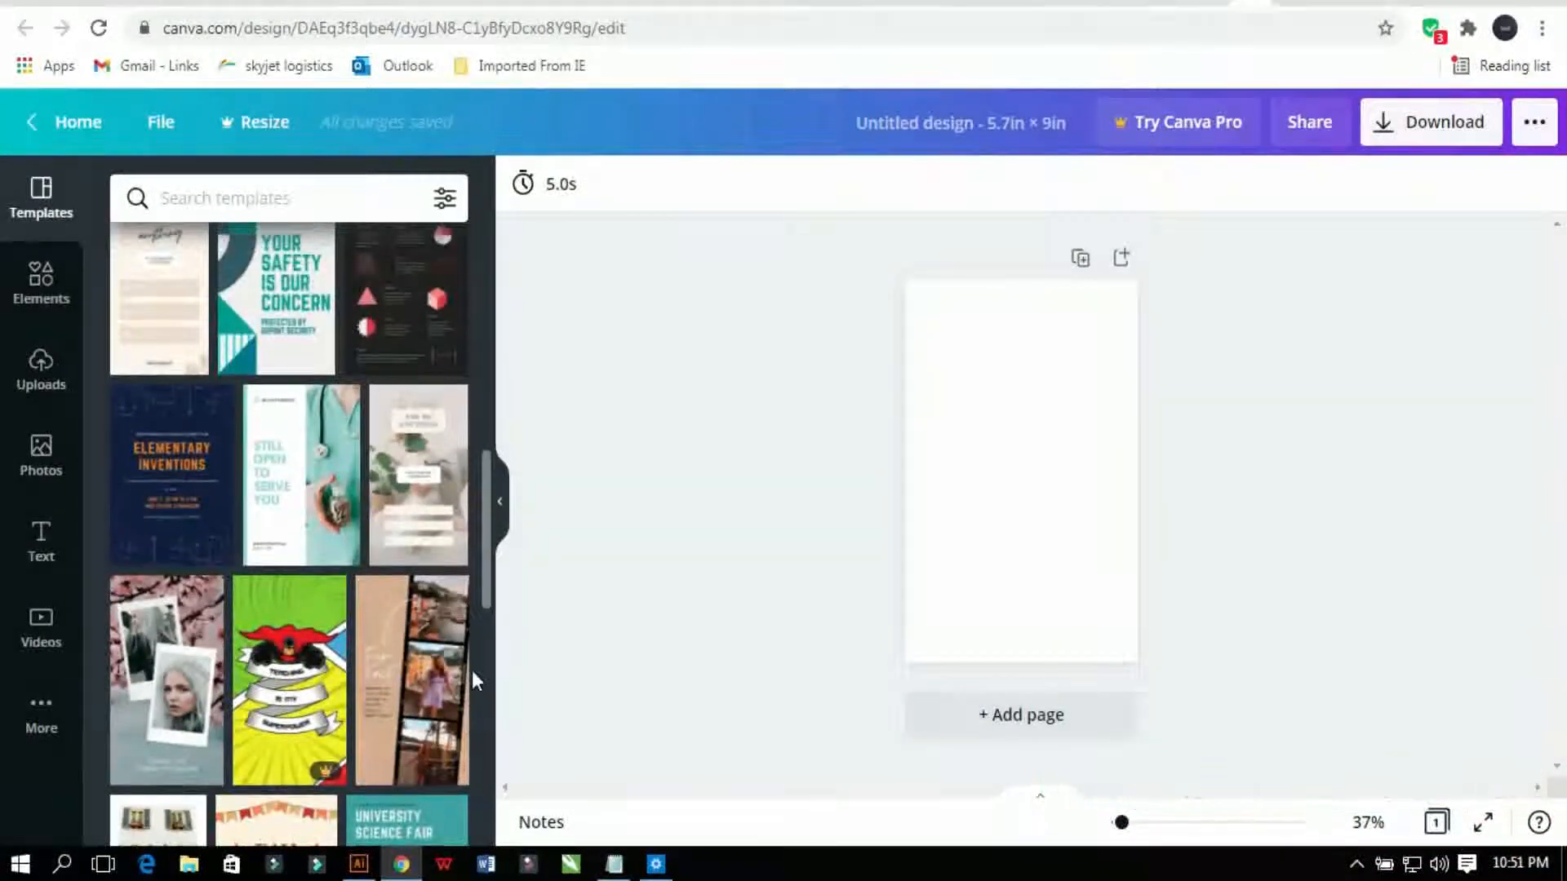
drag(488, 559, 454, 682)
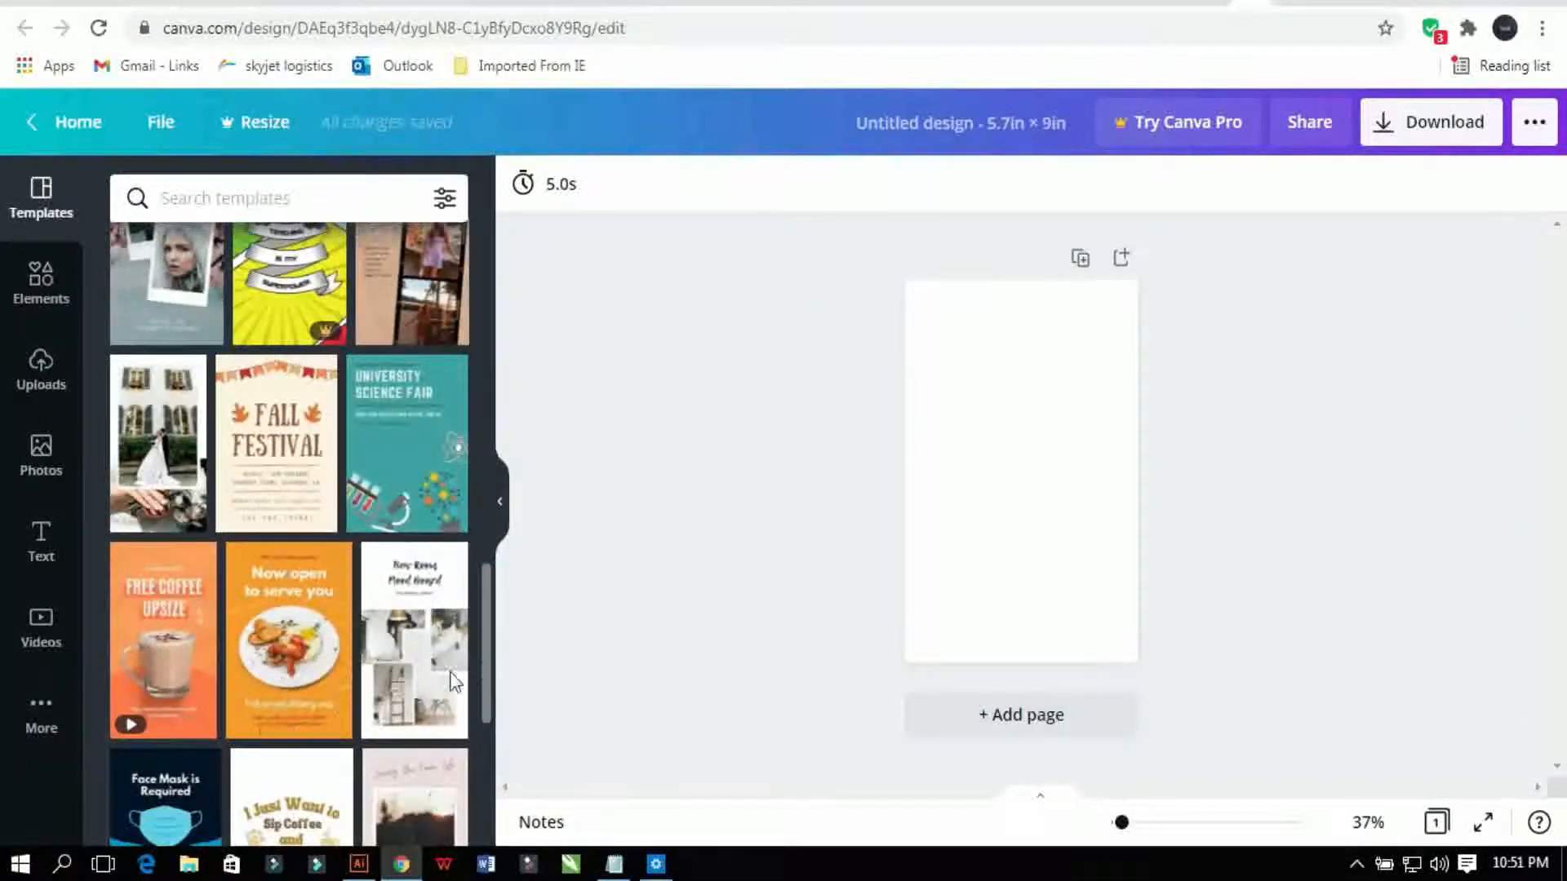
click(285, 646)
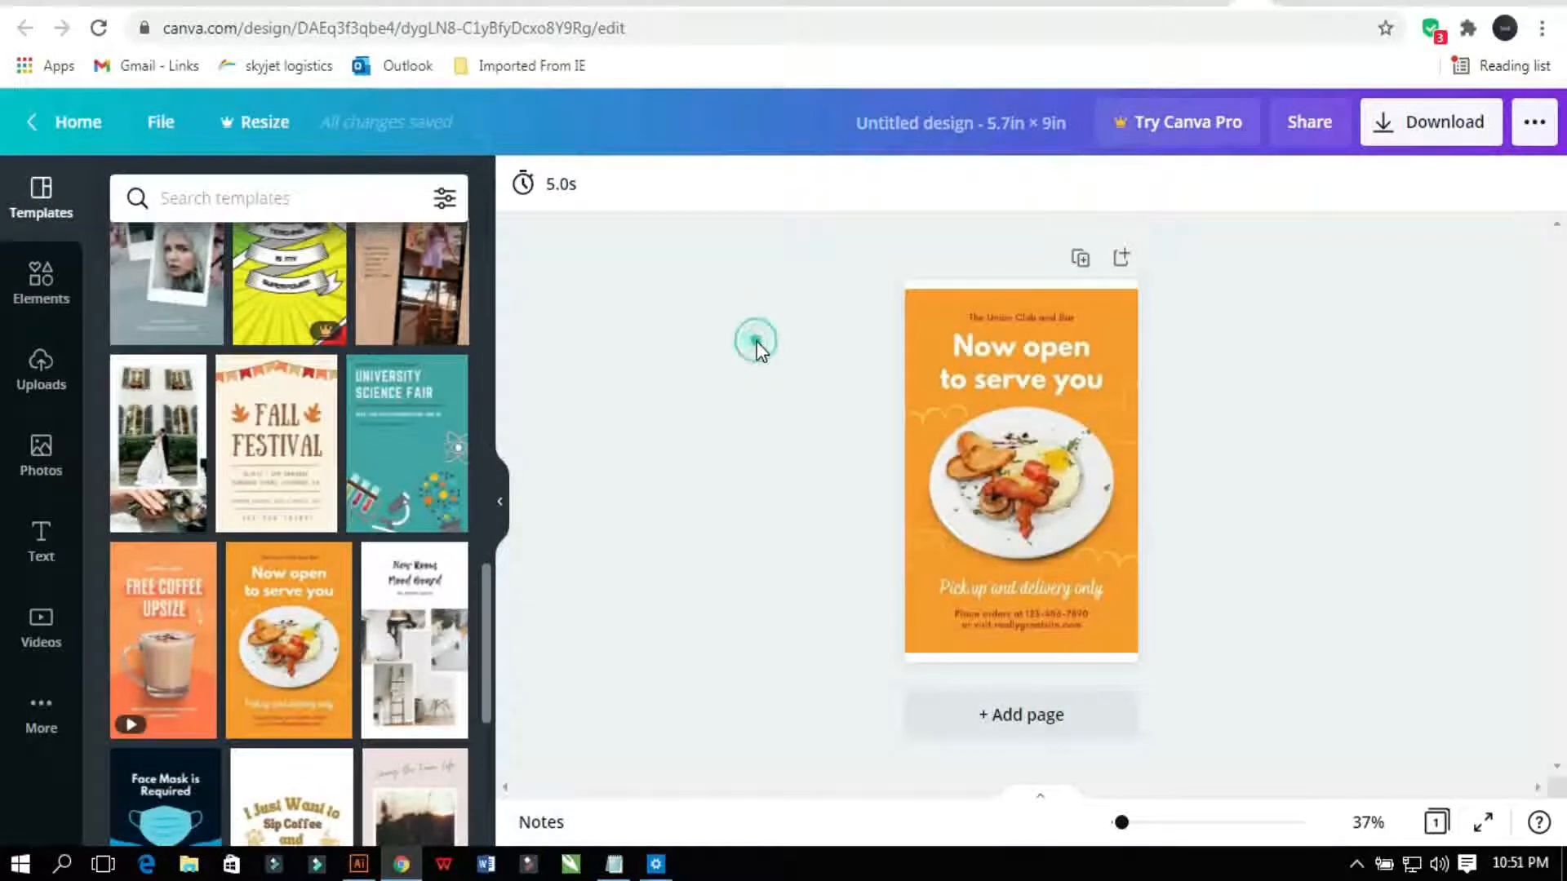
click(967, 351)
Step: Replace the headline with 'Keto Diet' and 'Cookbook' on two lines
double_click(968, 351)
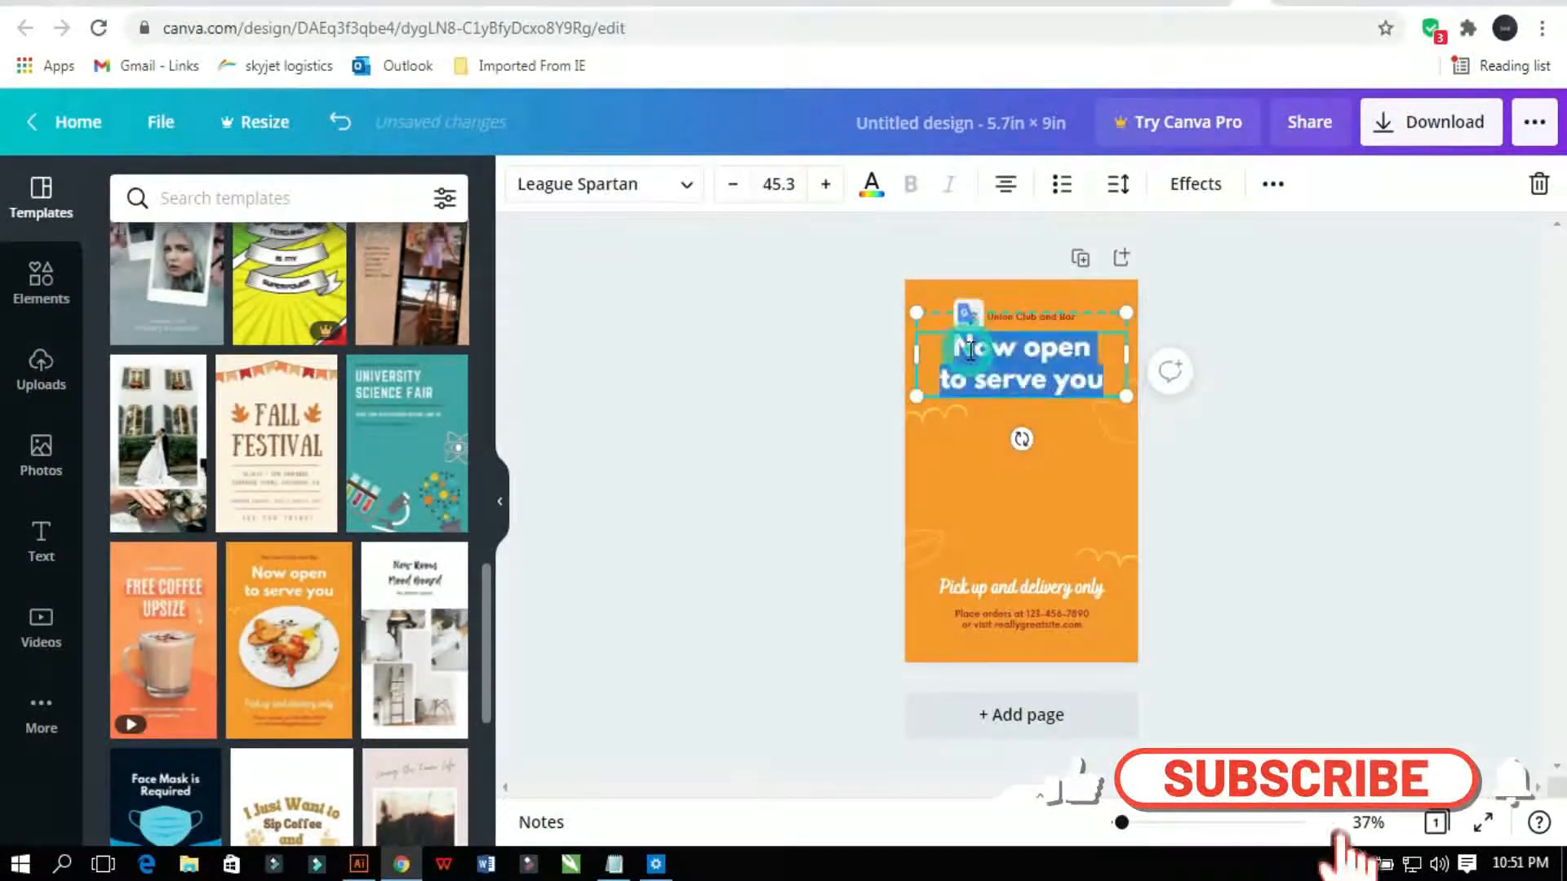
text(Ke)
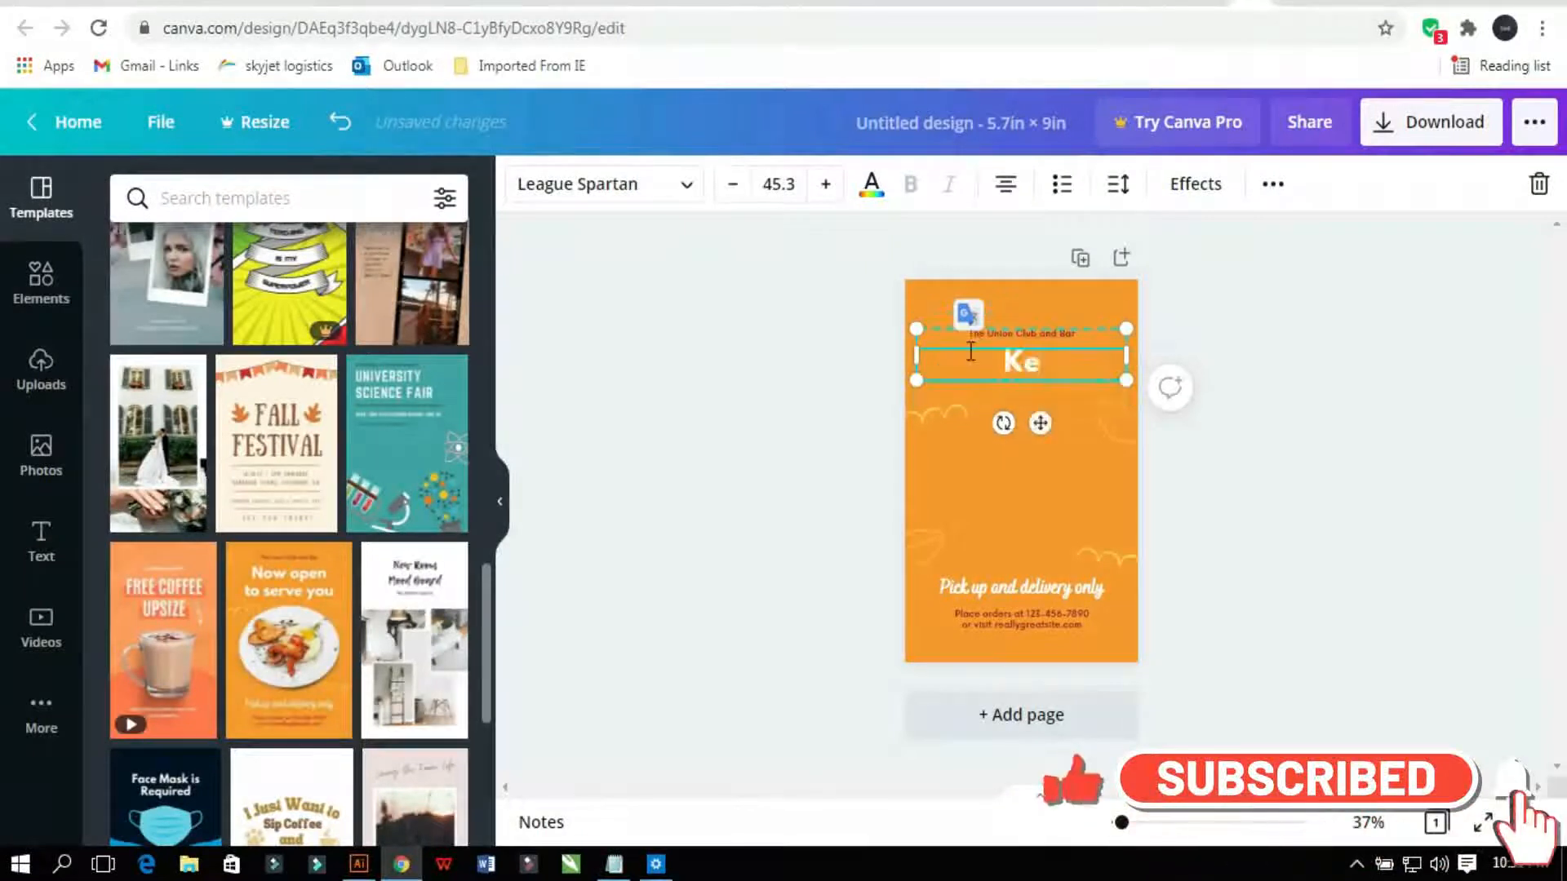
text(to Diet)
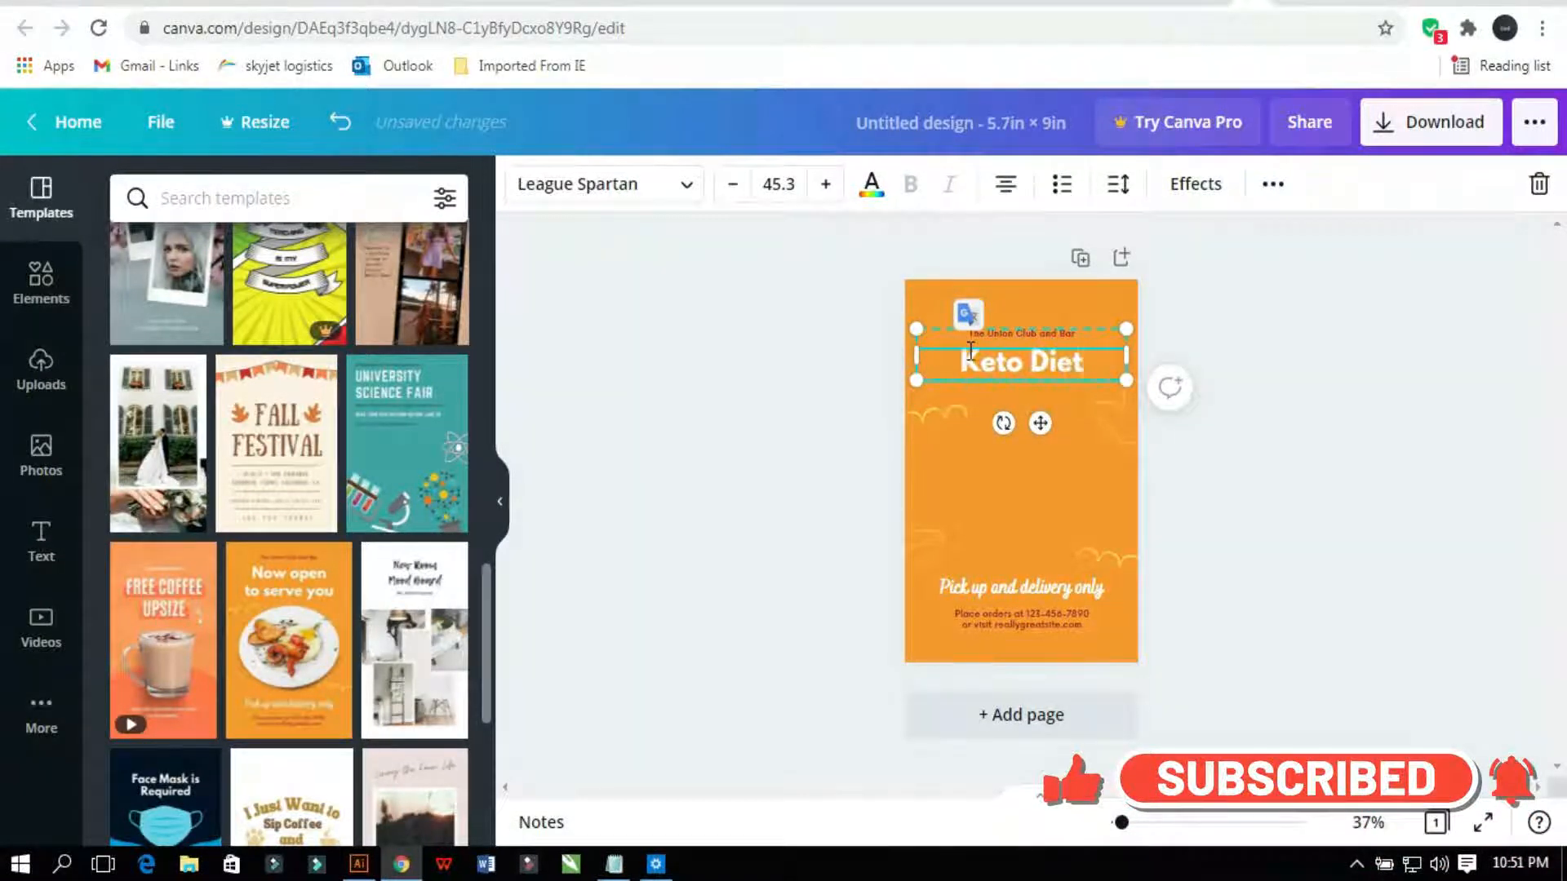
key(Return)
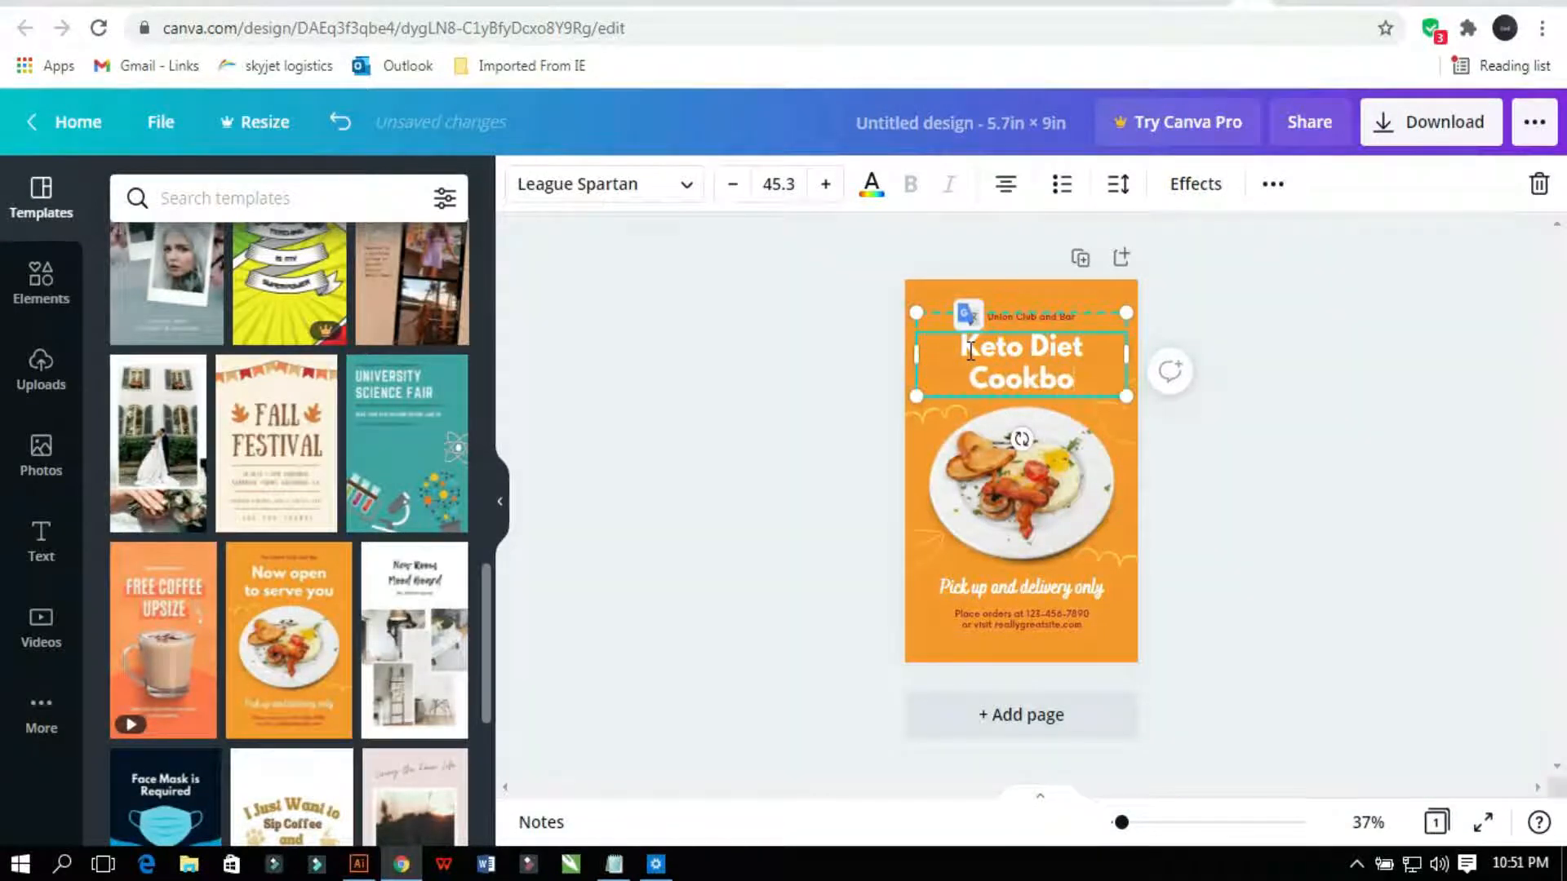
text(Cookbook)
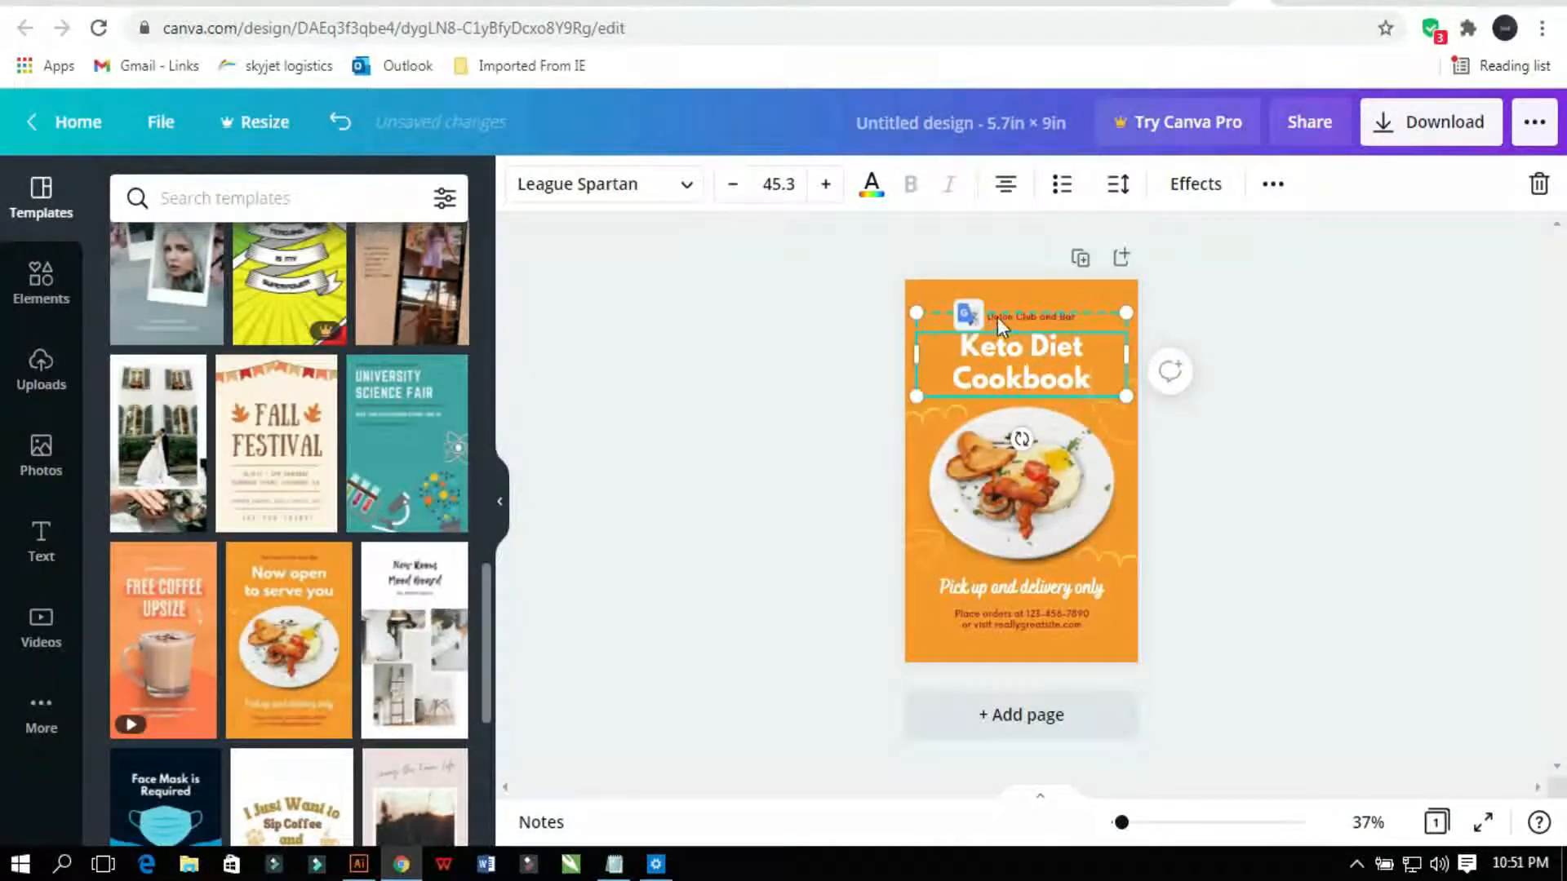
Step: Ungroup the small top text from the headline and select it
click(999, 318)
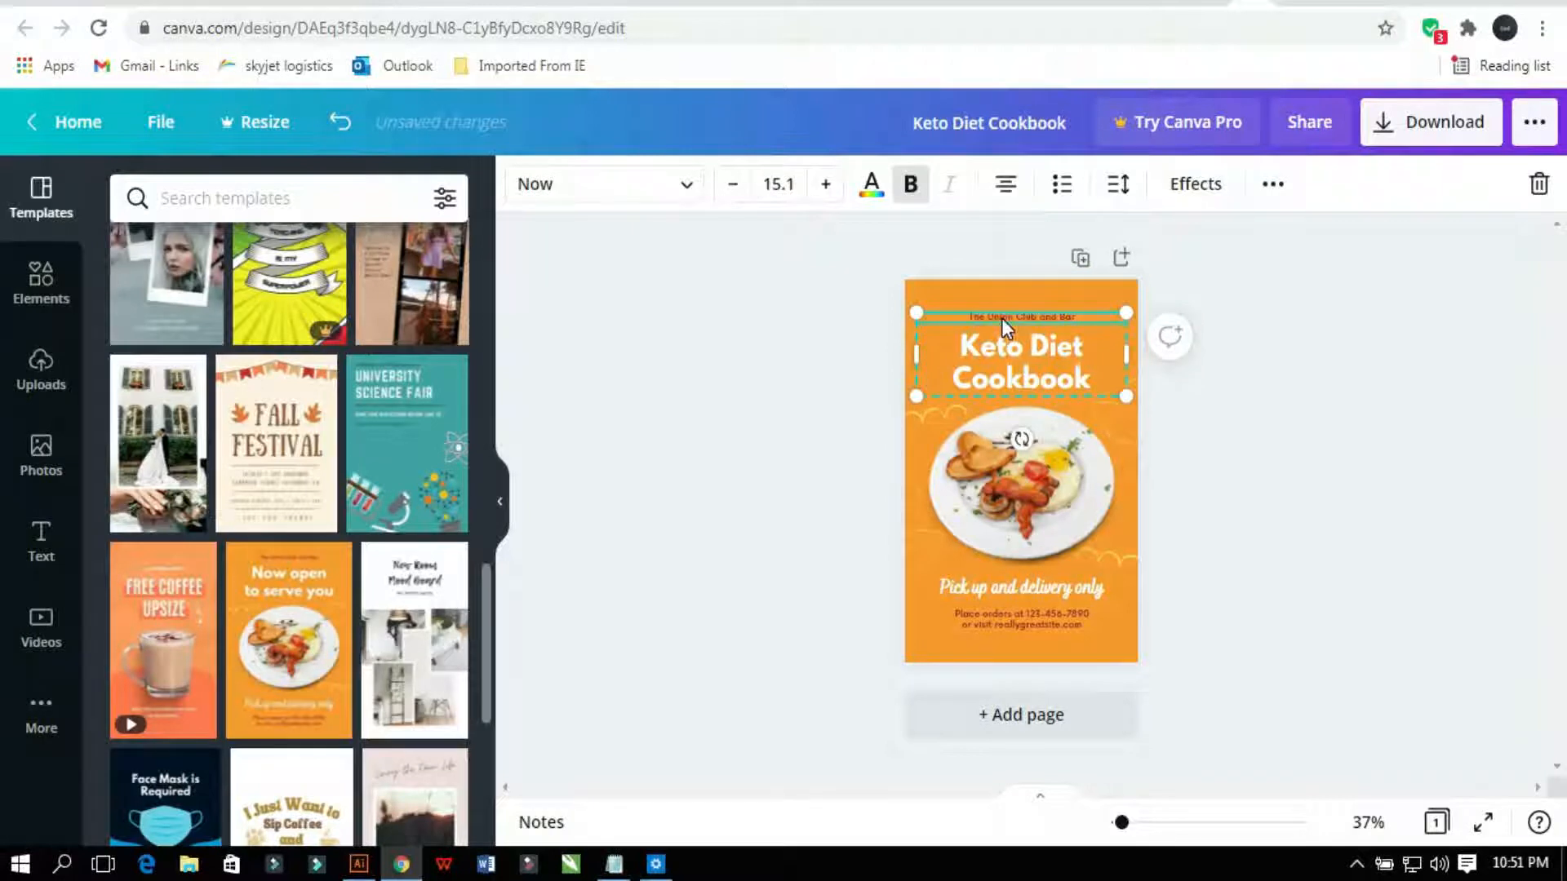
click(1271, 185)
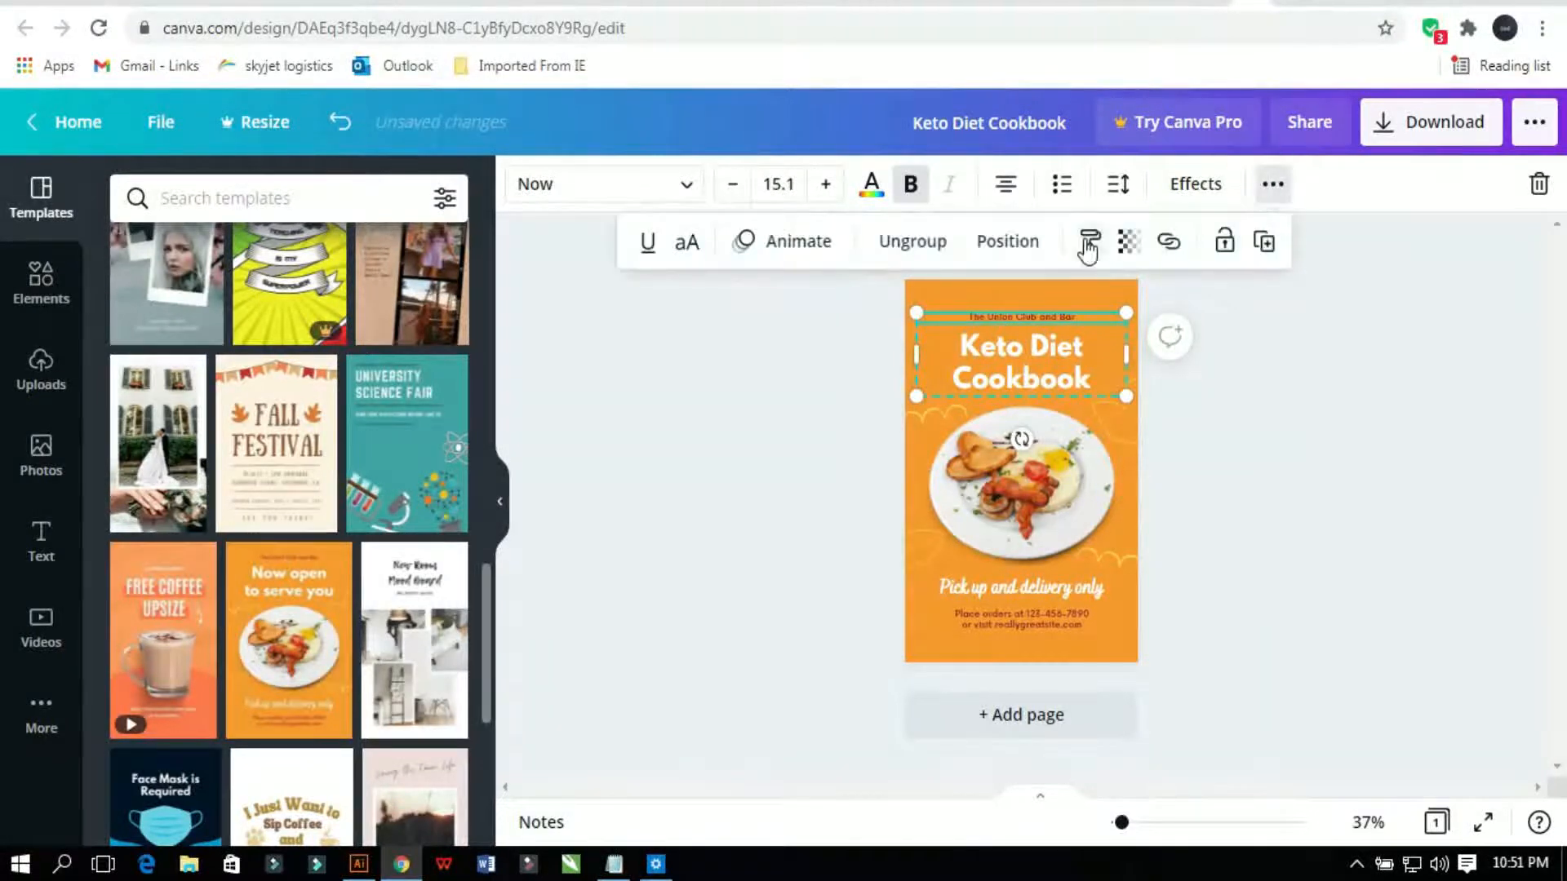
click(906, 241)
click(825, 386)
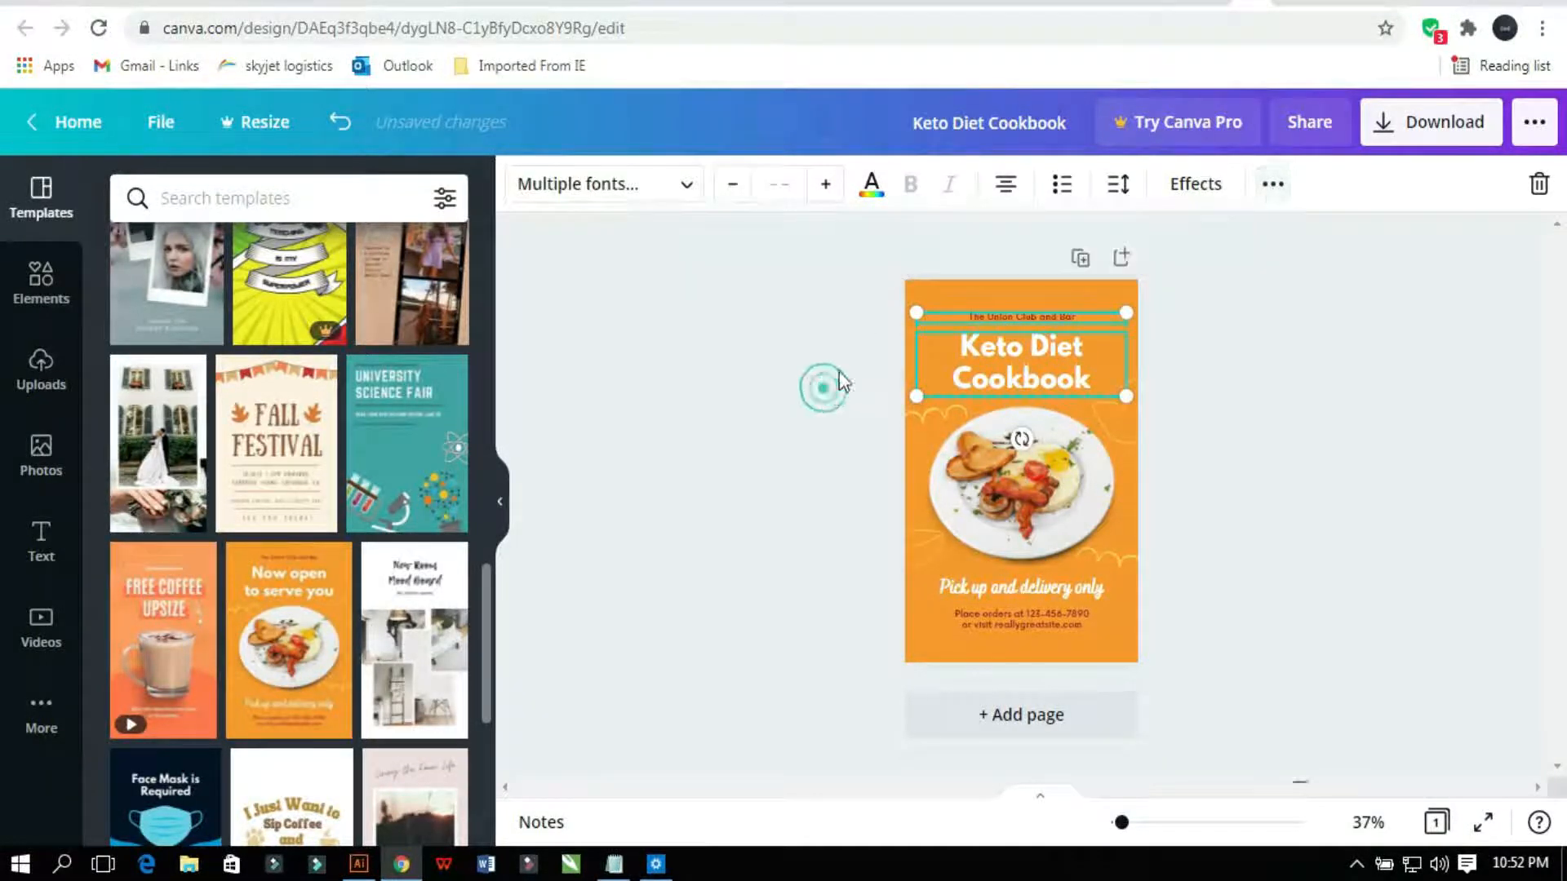
click(989, 316)
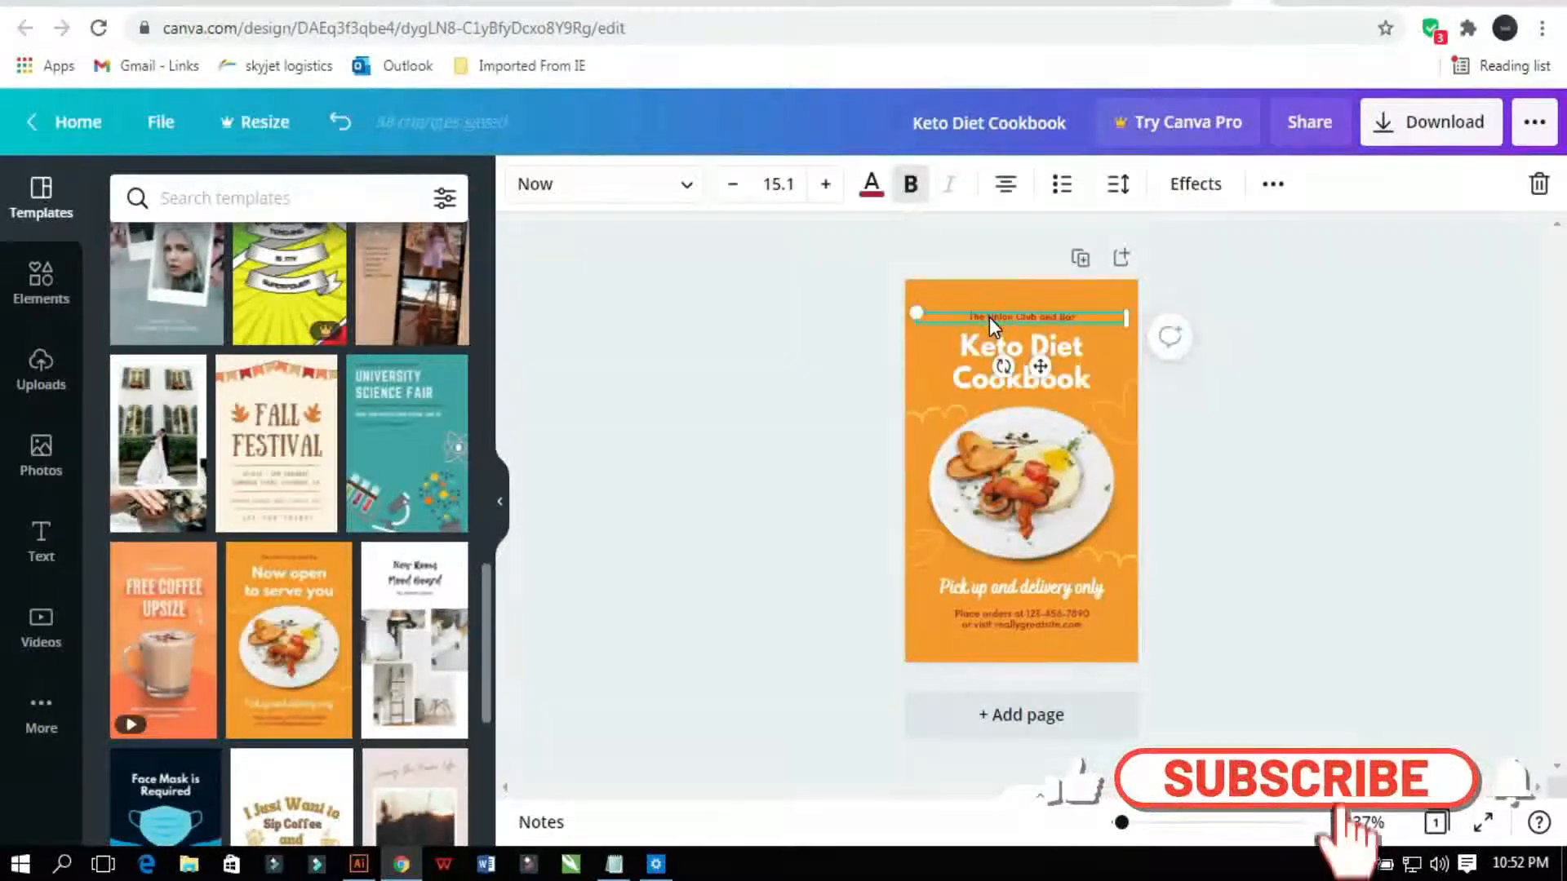
Step: Delete the small top text and ungroup the bottom 'Pick up and delivery only' text group
key(Delete)
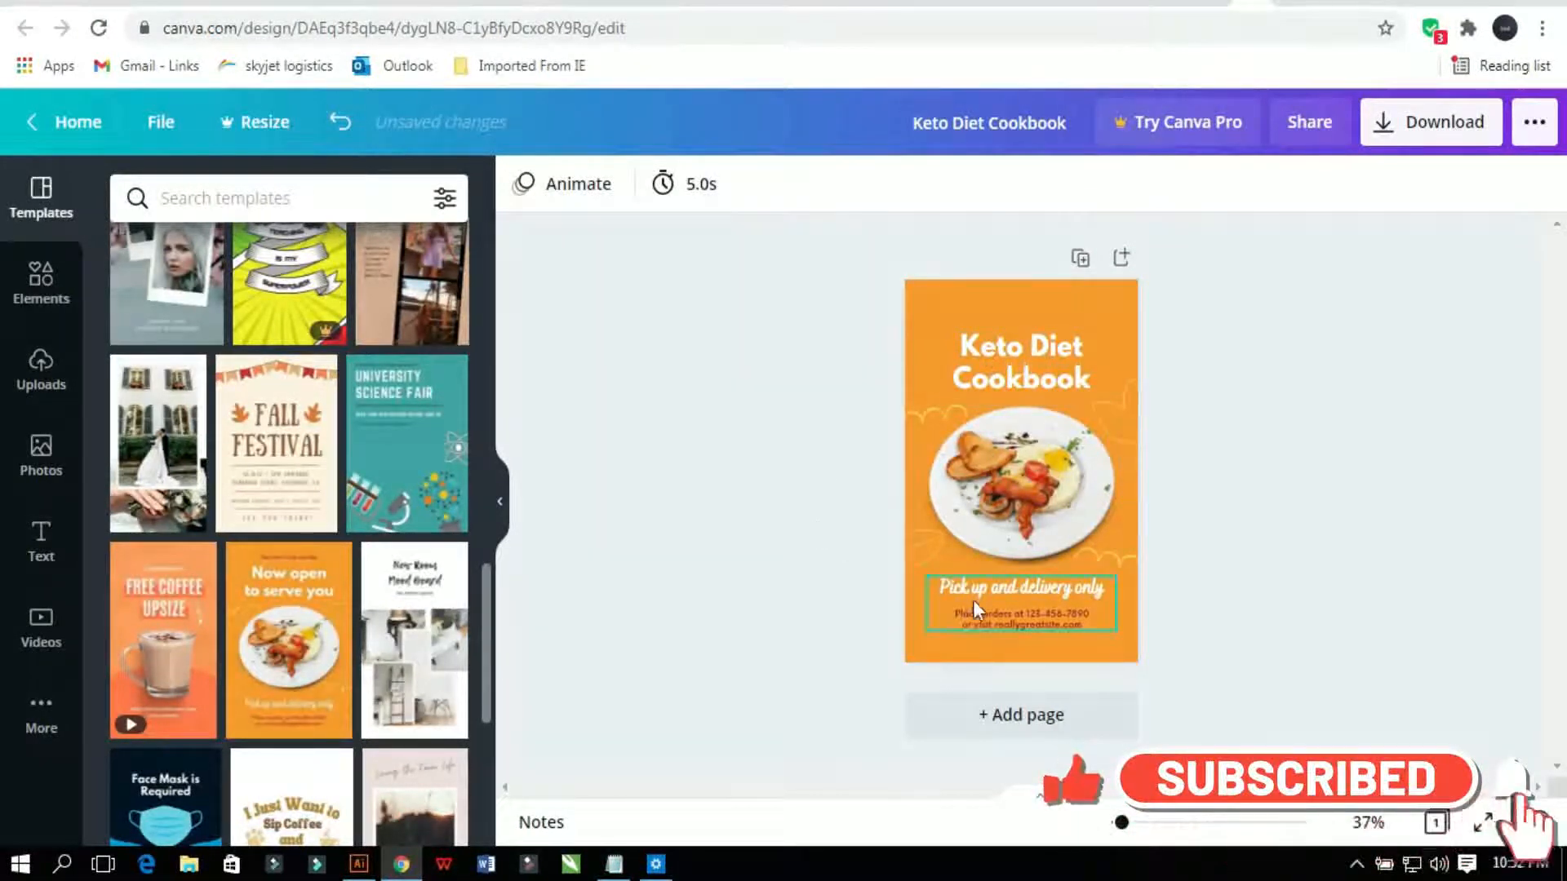
click(970, 596)
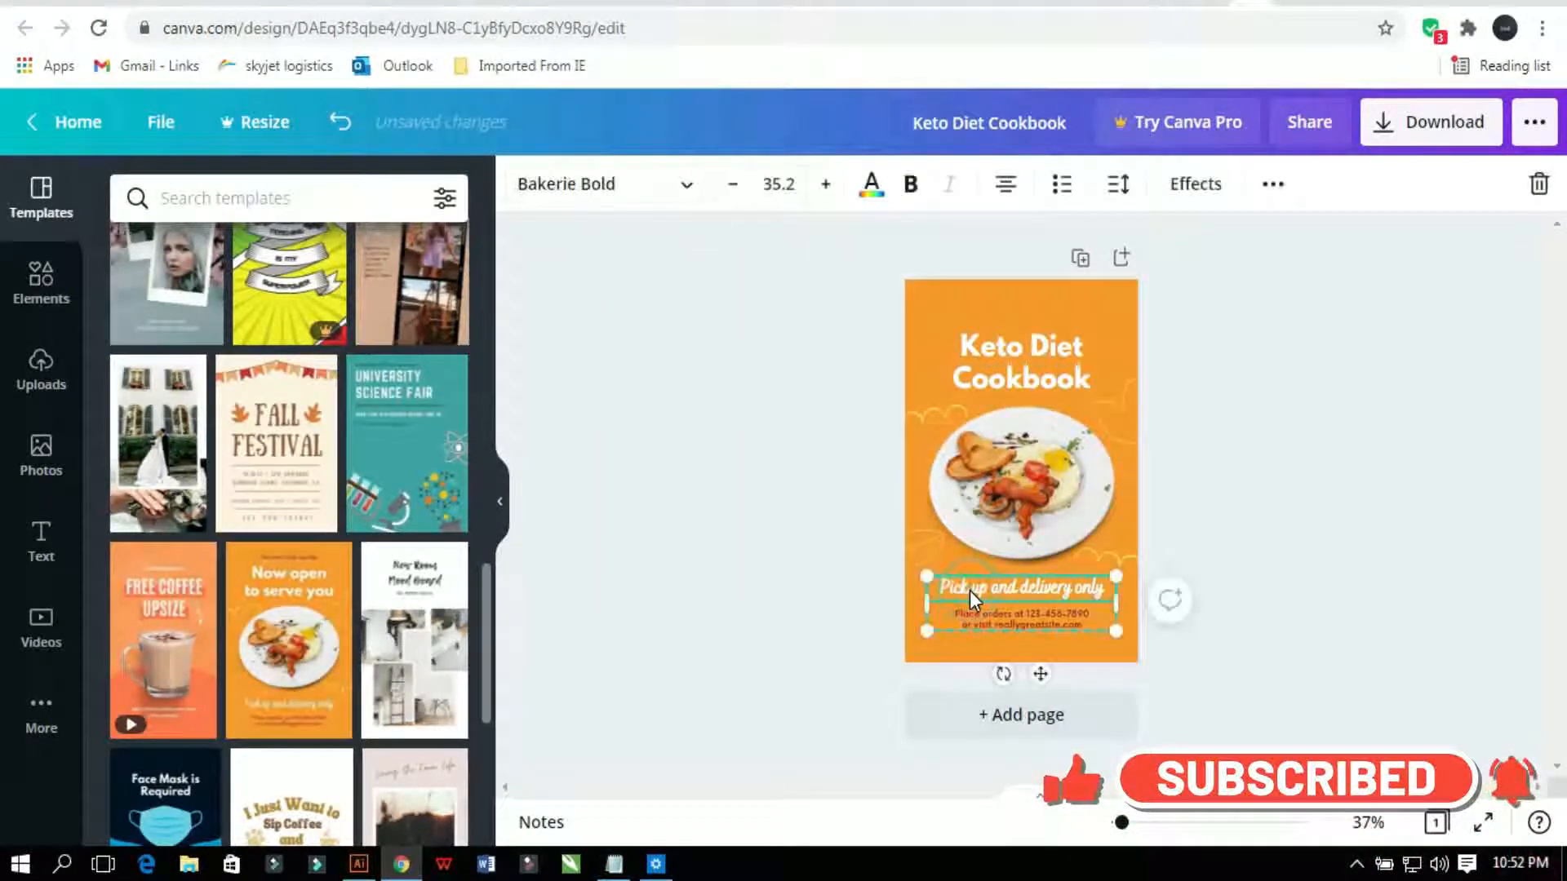
click(1271, 186)
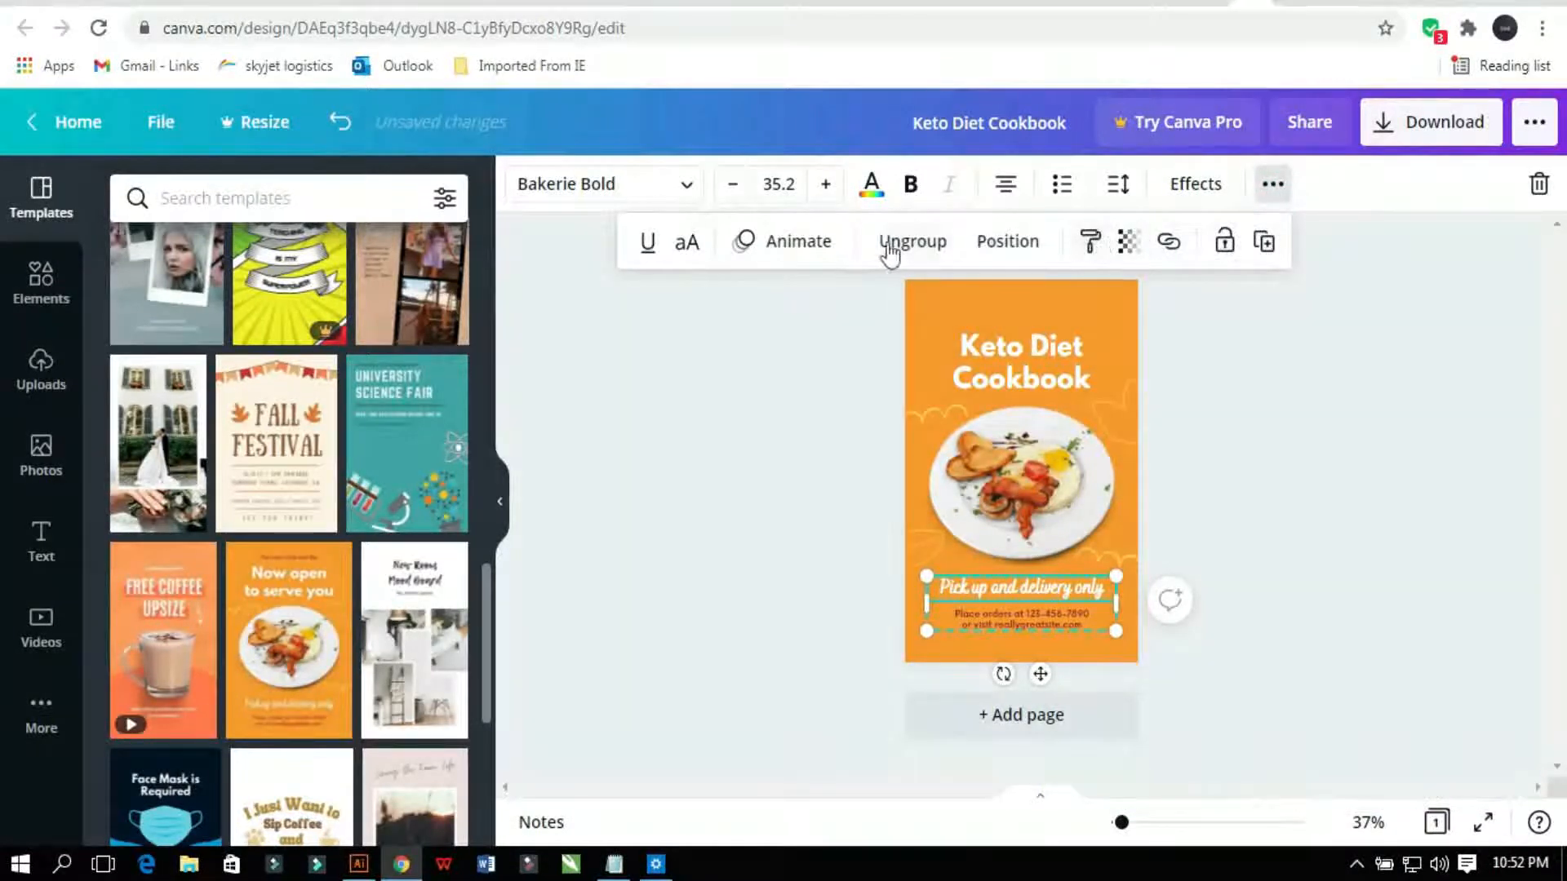
click(889, 247)
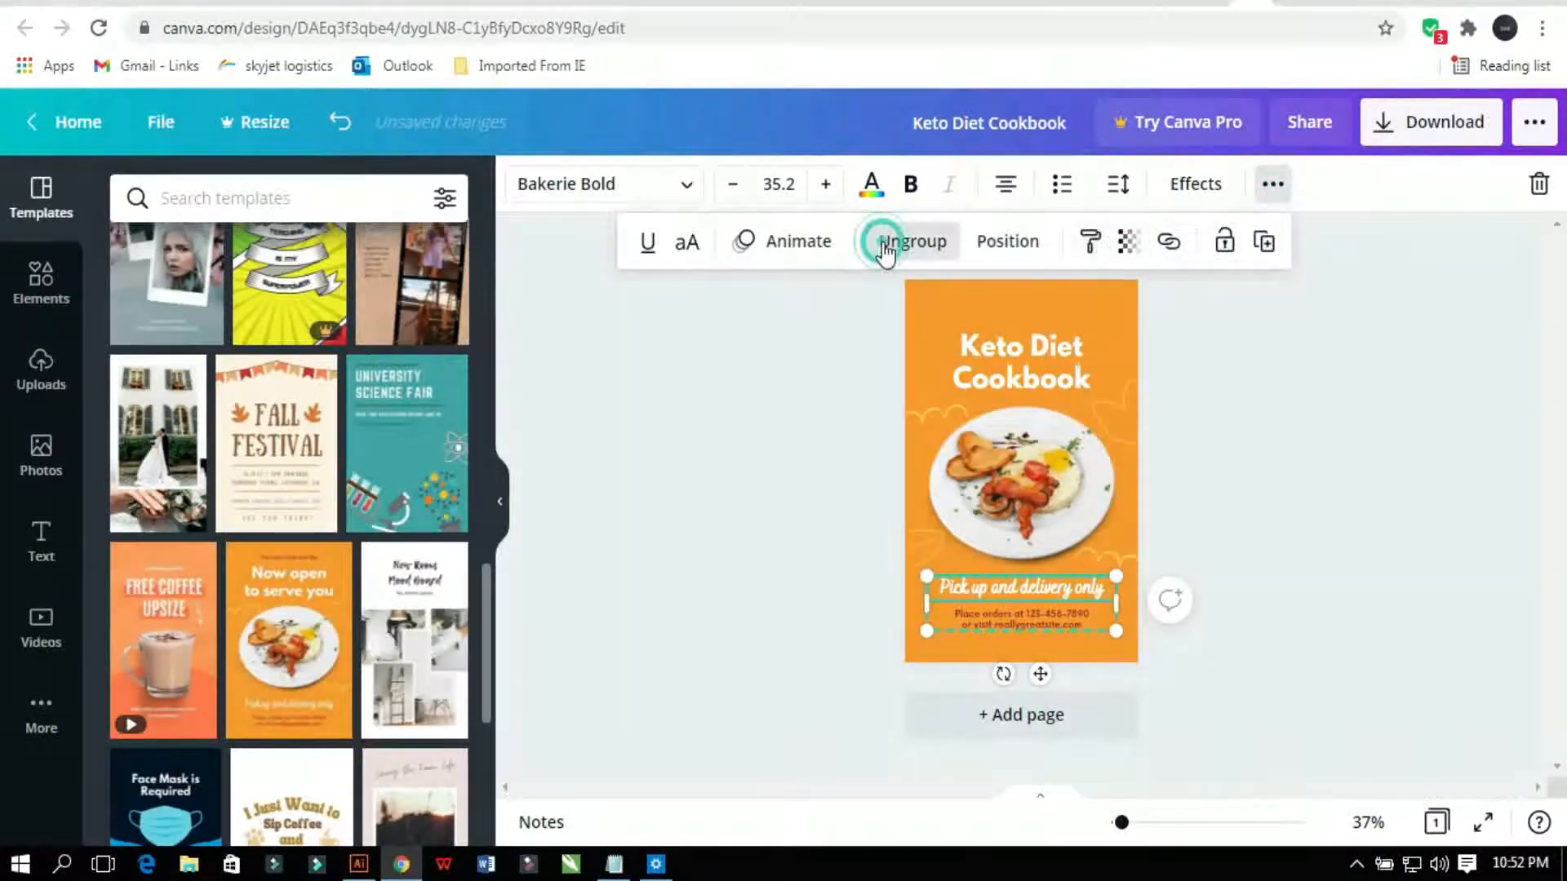
click(820, 452)
click(952, 586)
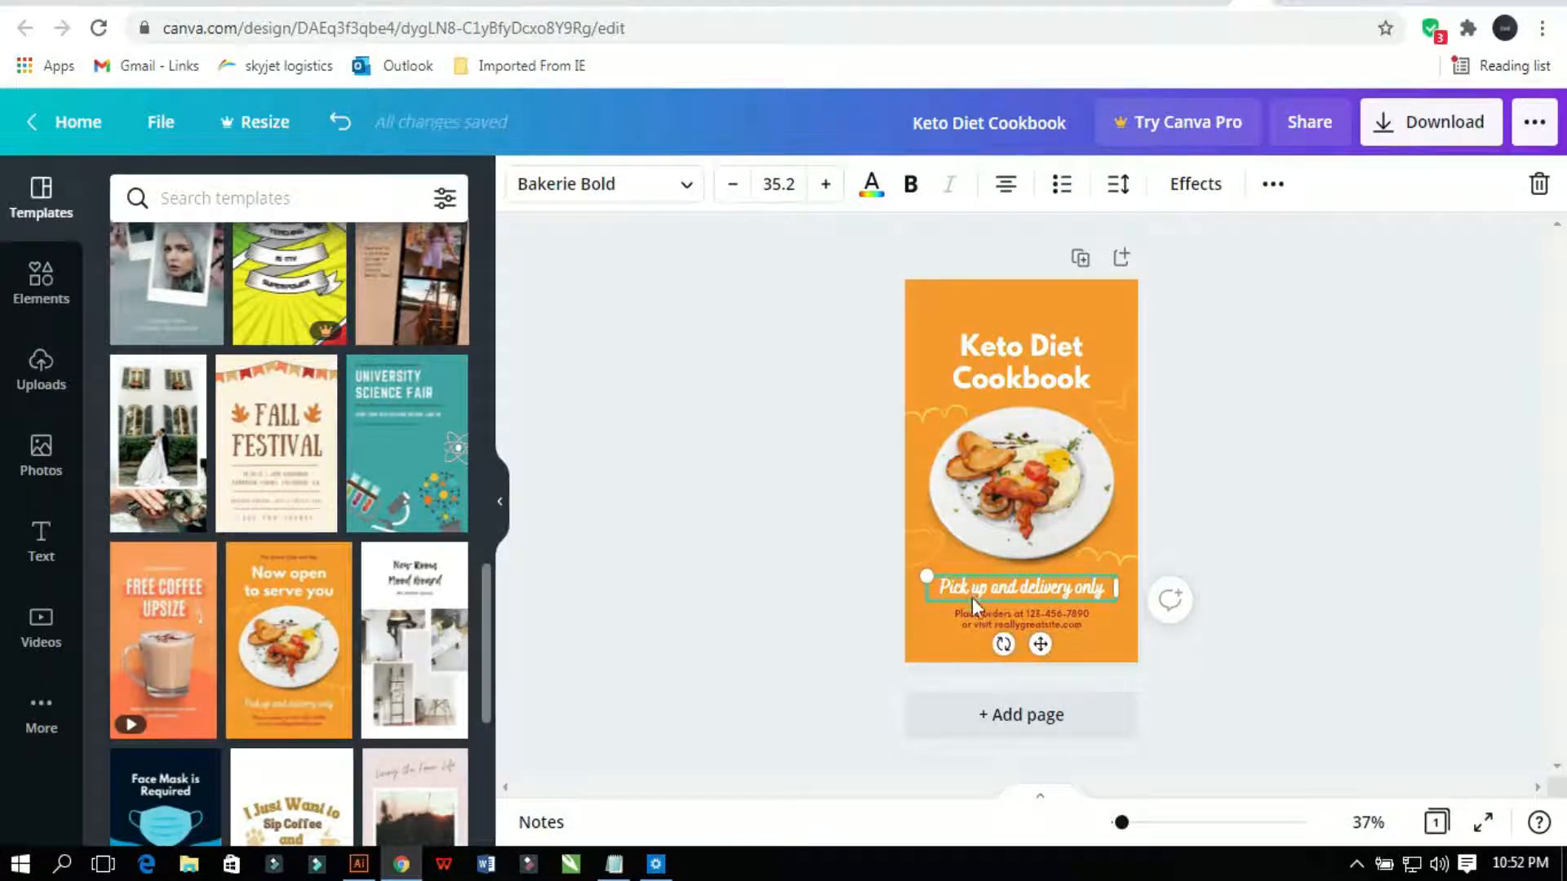
Step: Delete the order details text and move the 'Pick up and delivery only' line lower
click(973, 614)
key(Delete)
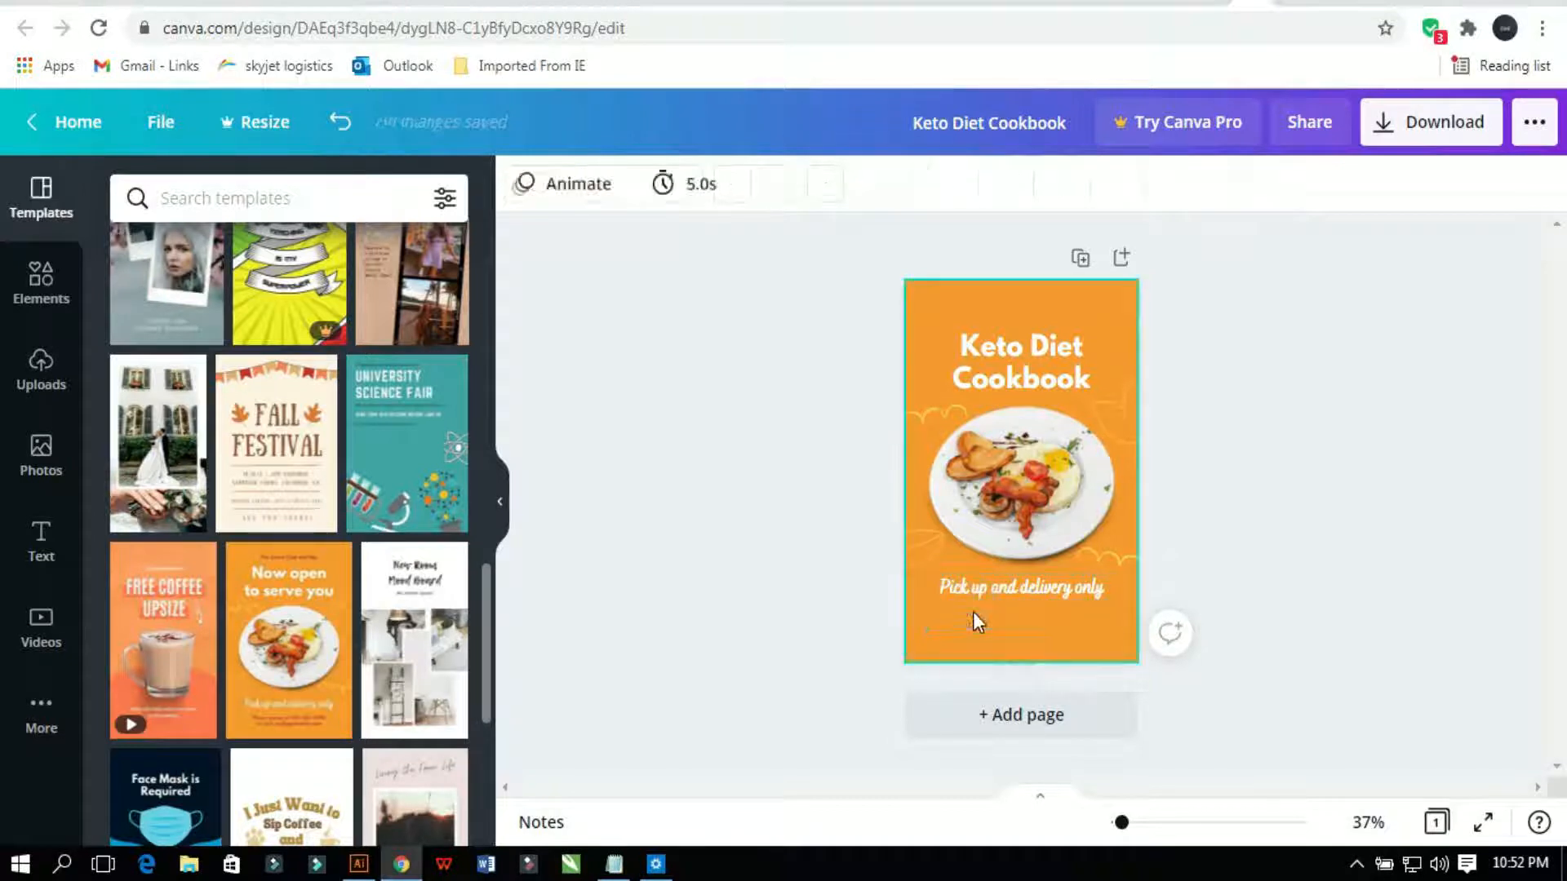
click(979, 591)
drag(981, 591, 981, 642)
Step: Replace the bottom line with the author's name, shrink it, and move it to the lower-right corner
double_click(980, 641)
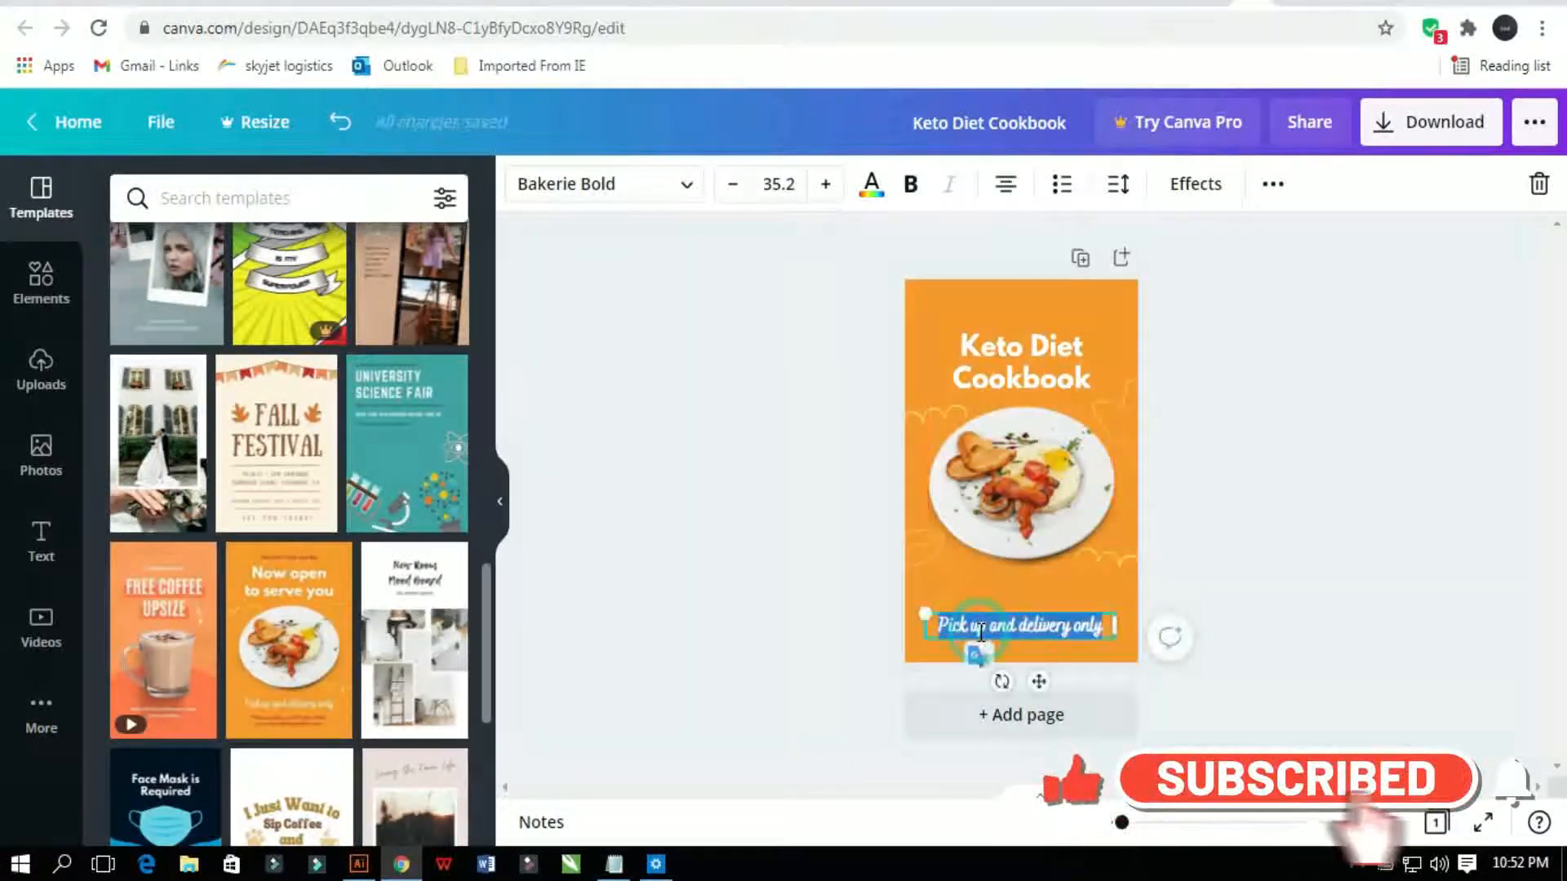
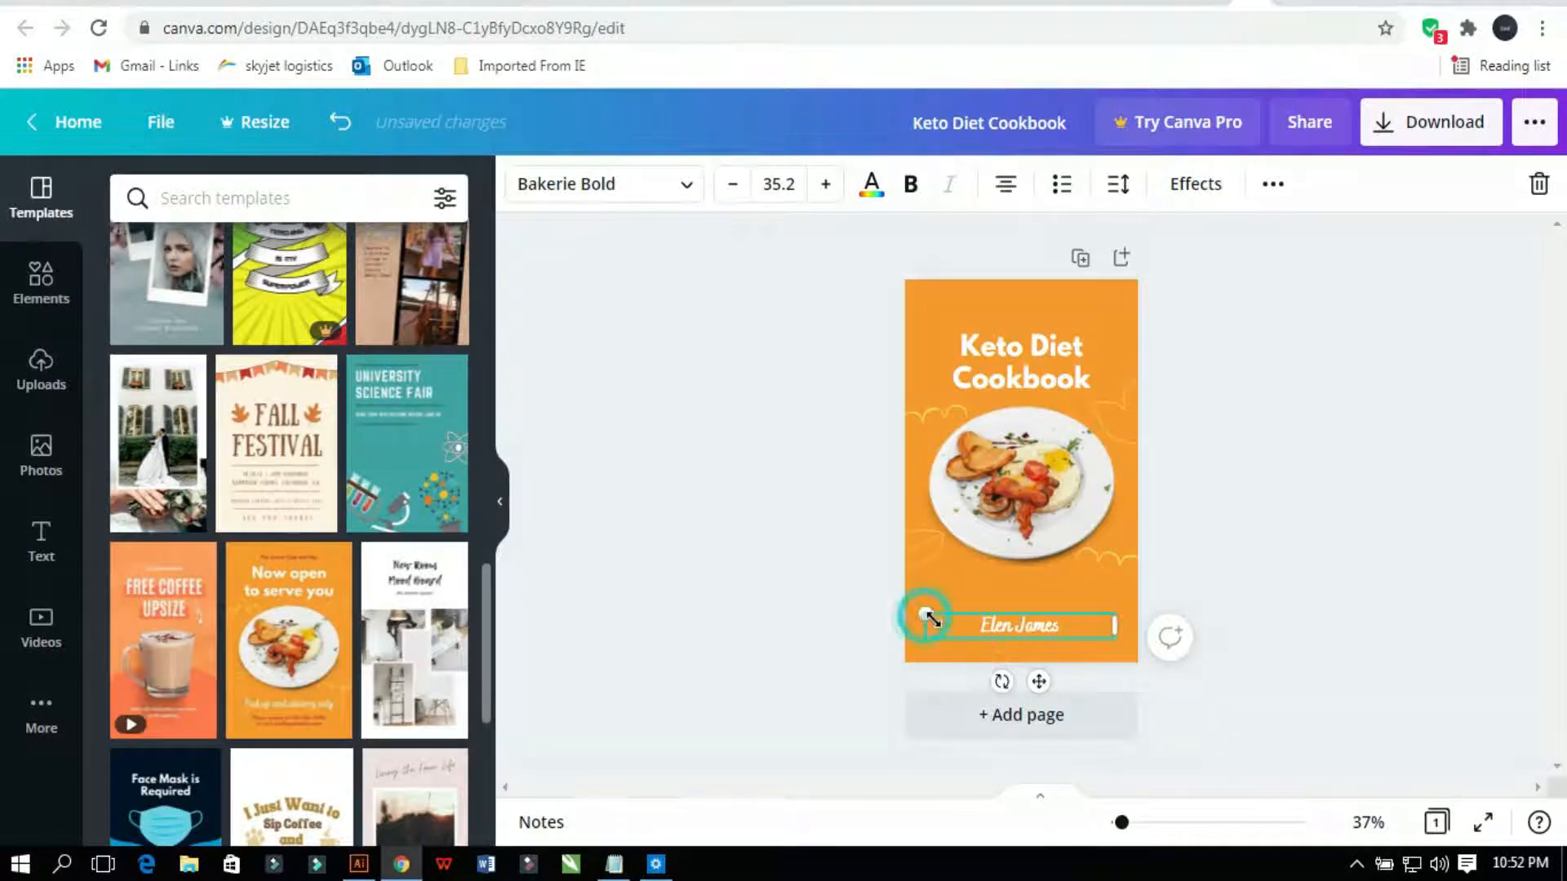
drag(930, 618, 978, 622)
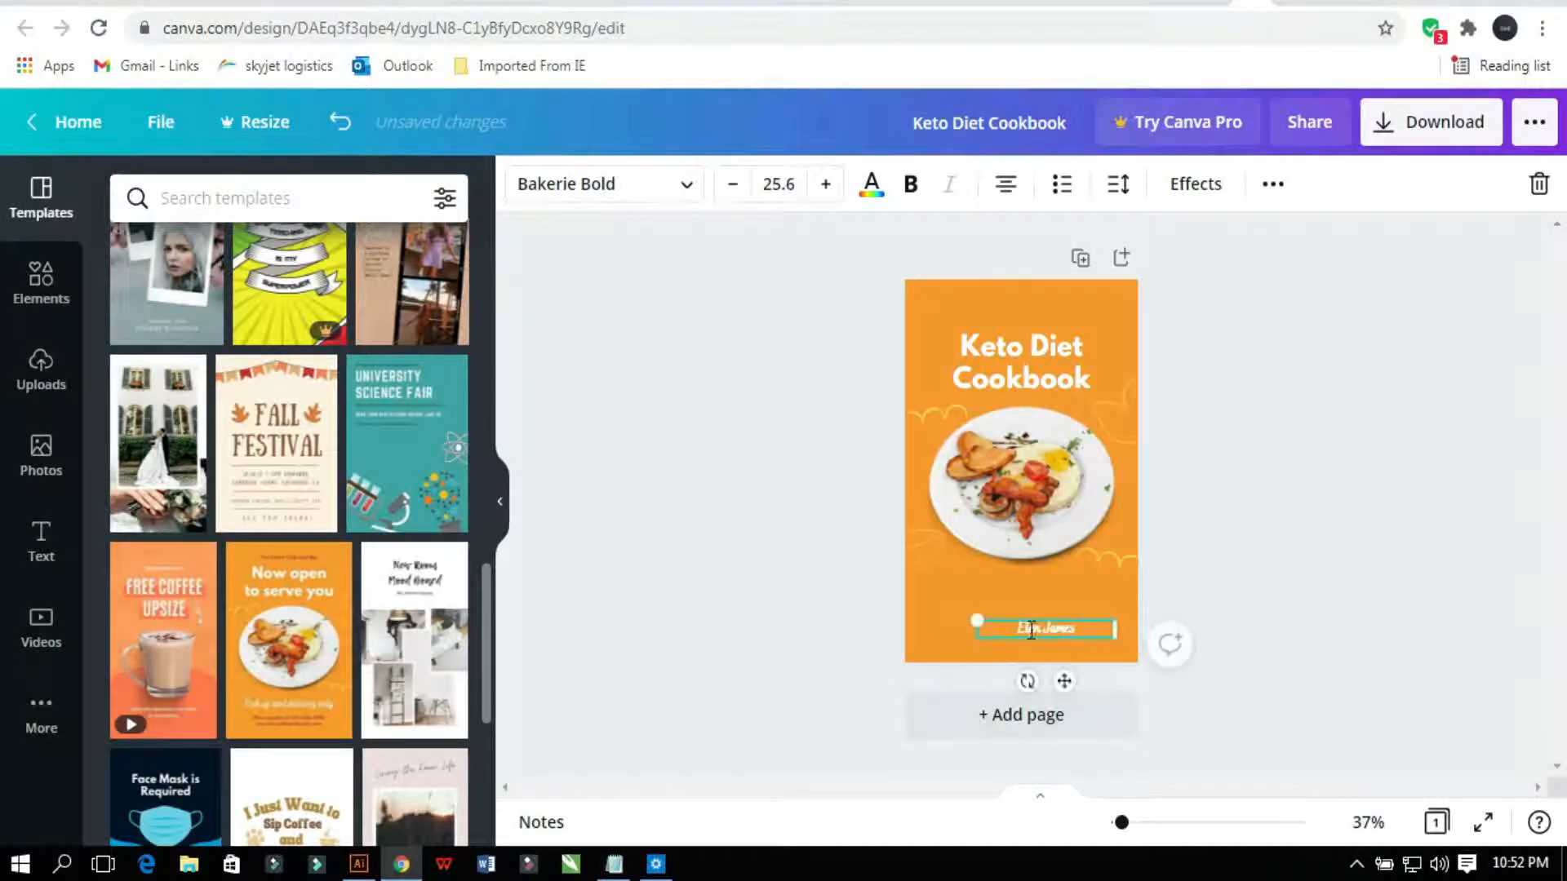
drag(1064, 684, 1084, 689)
click(1289, 537)
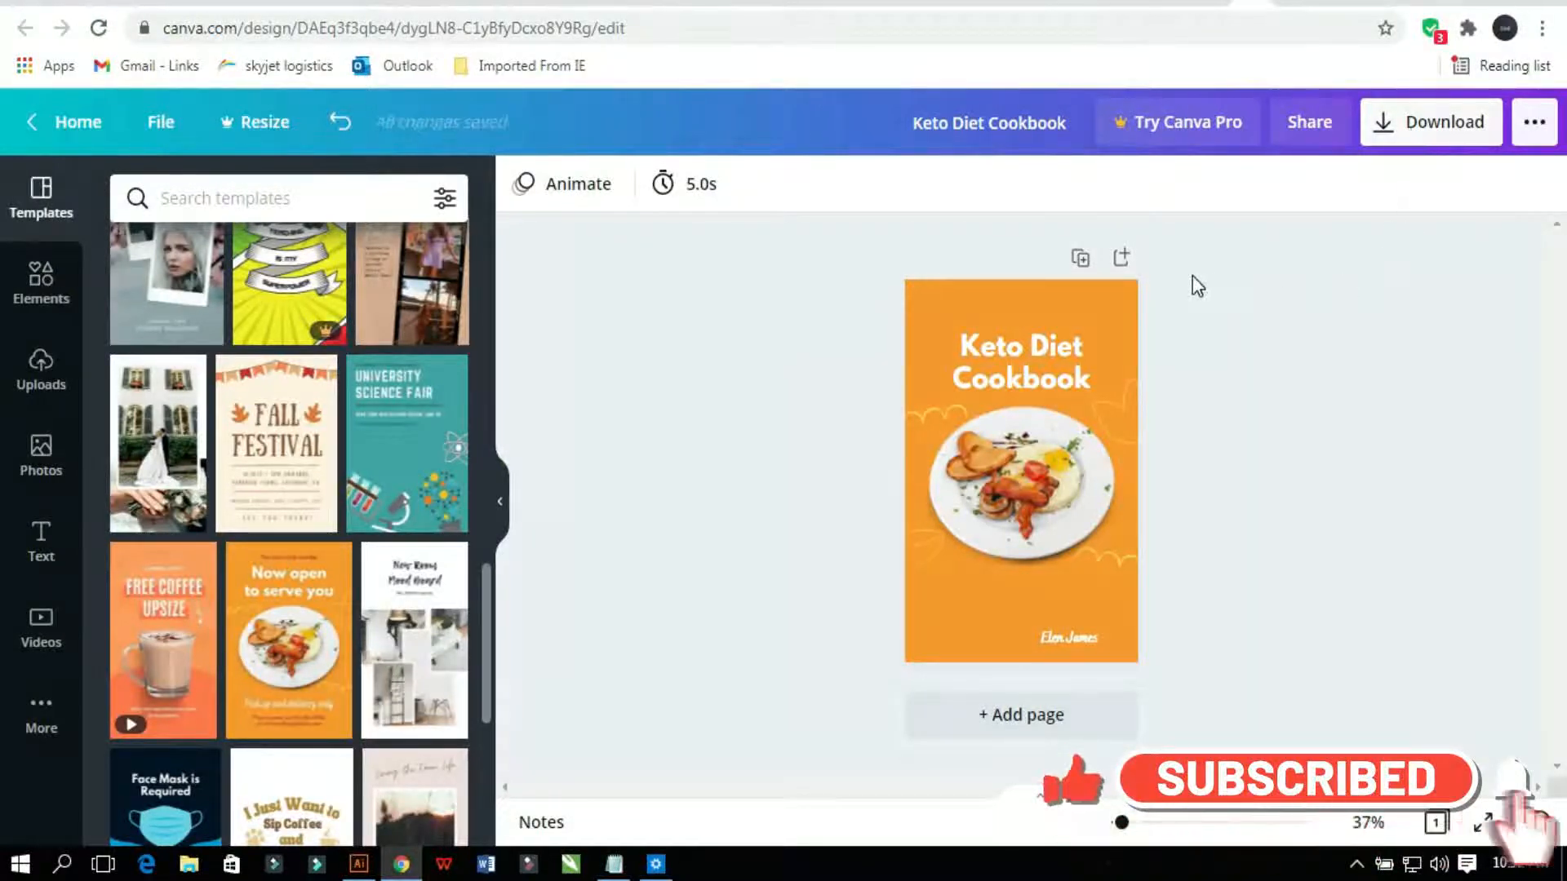
Step: Choose JPG as the download file type, then close the download panel
click(1402, 131)
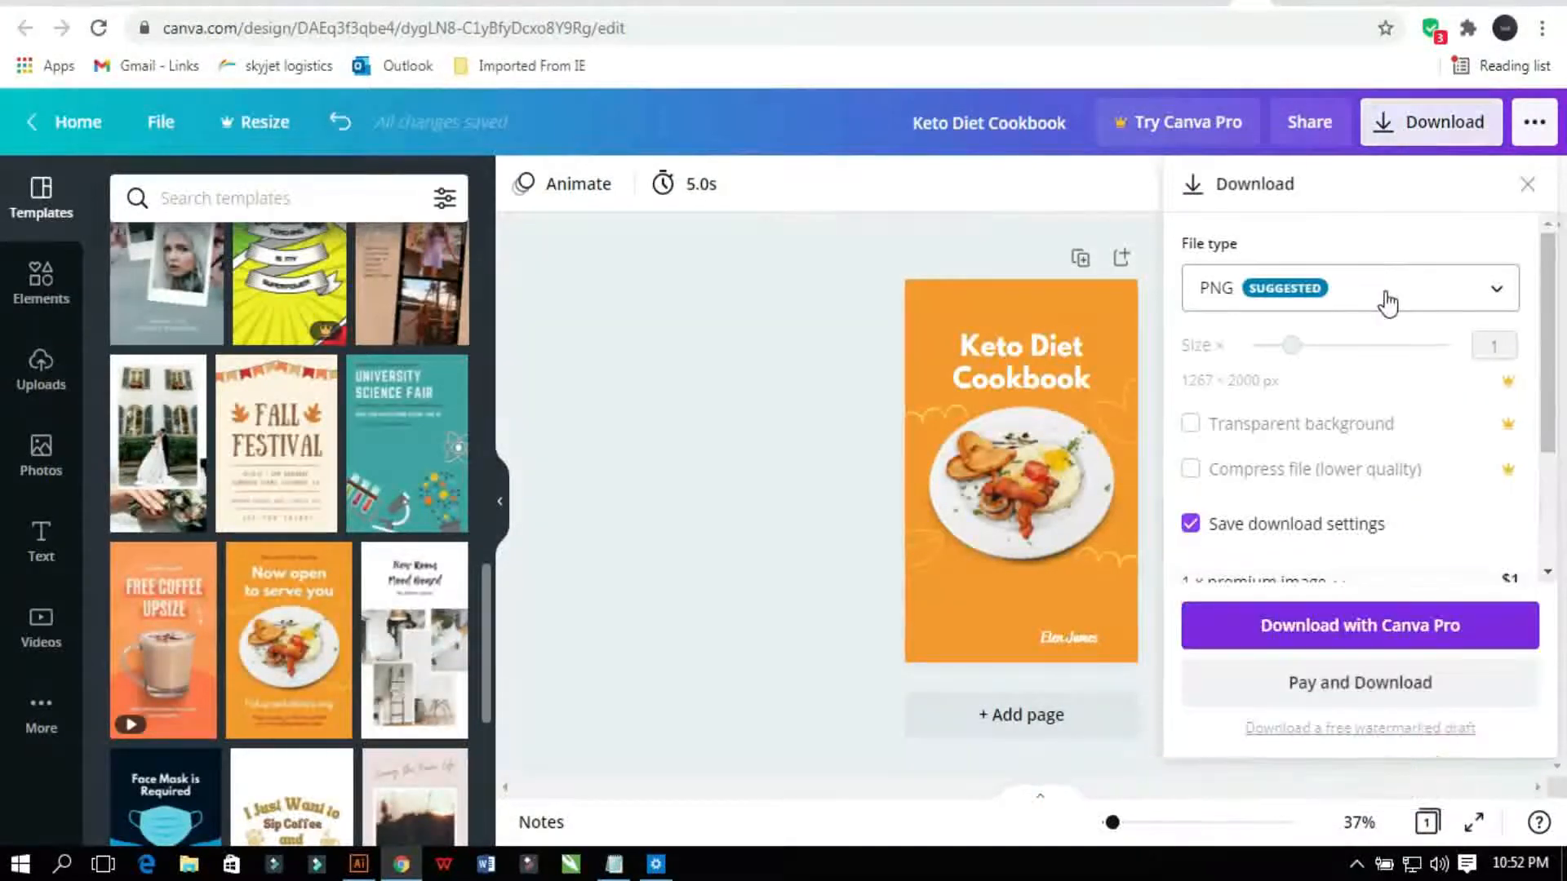
click(1388, 302)
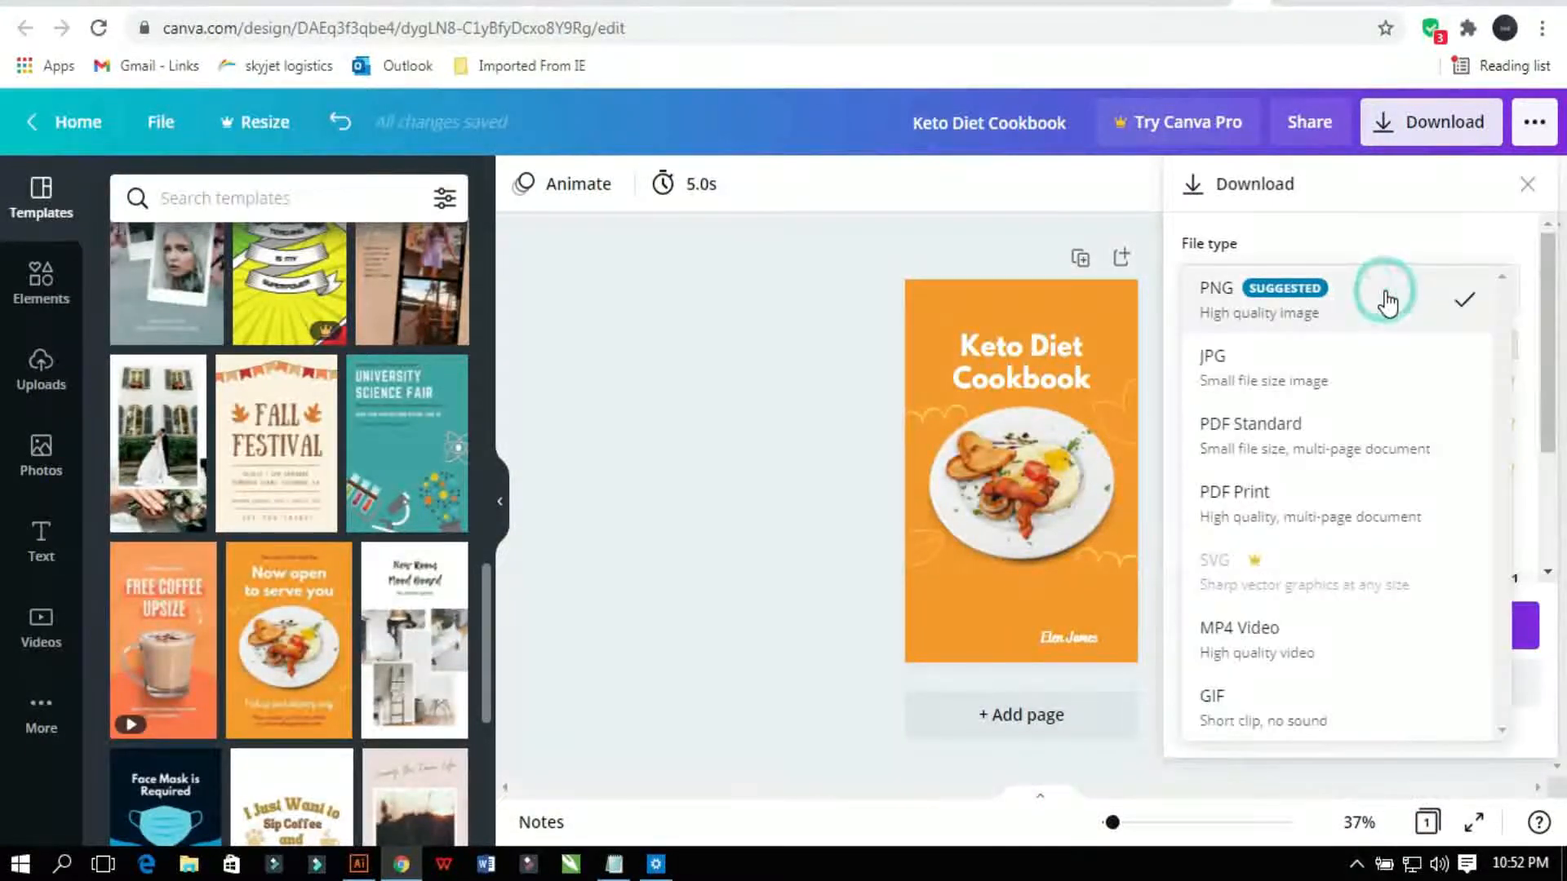
click(1377, 384)
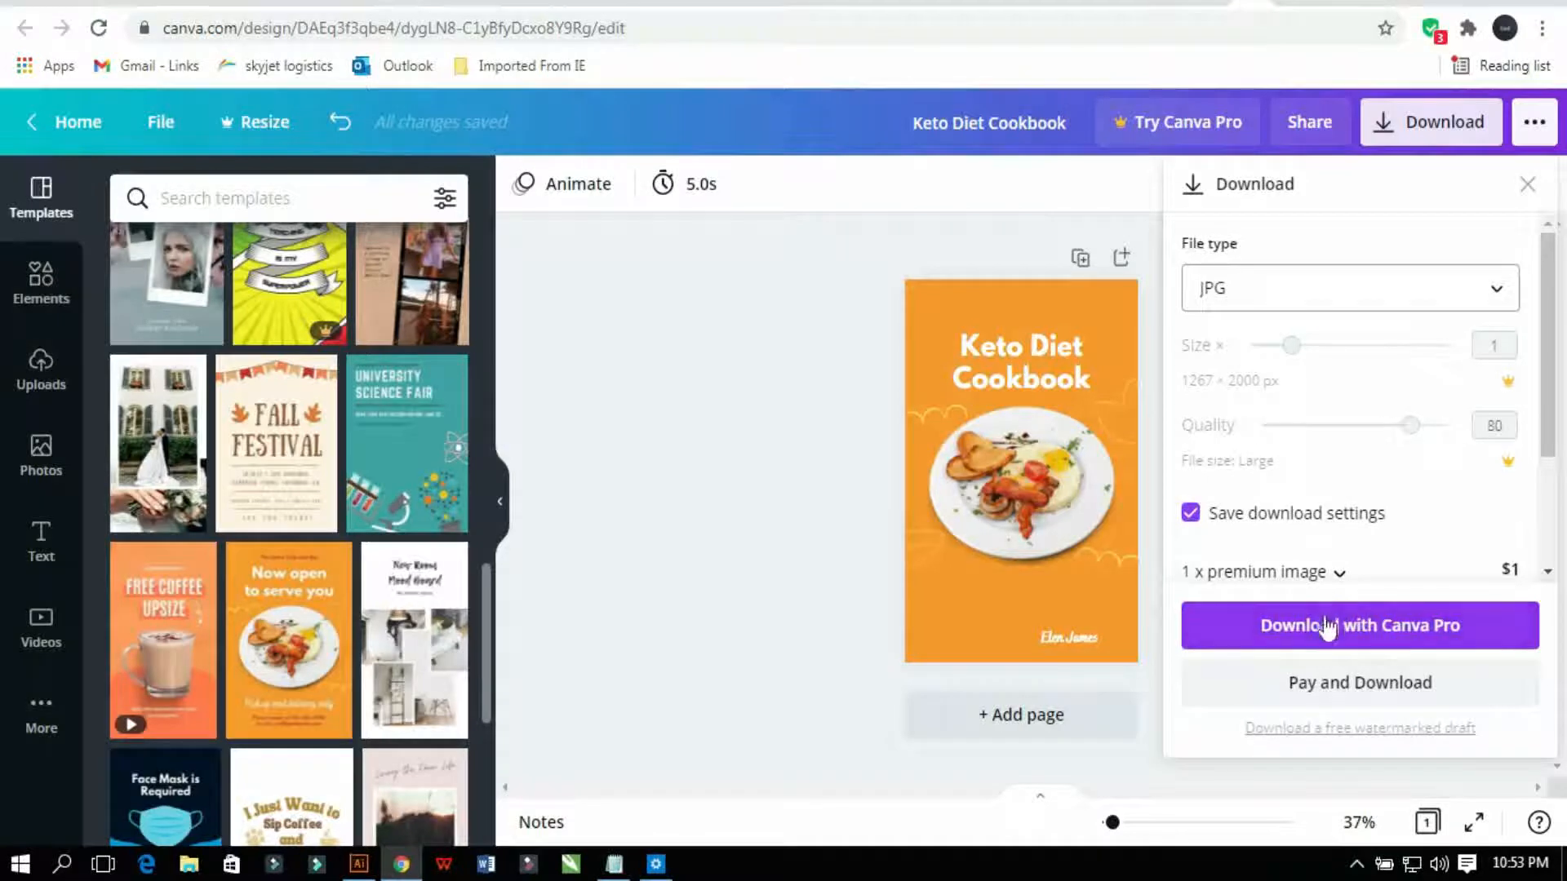
click(776, 459)
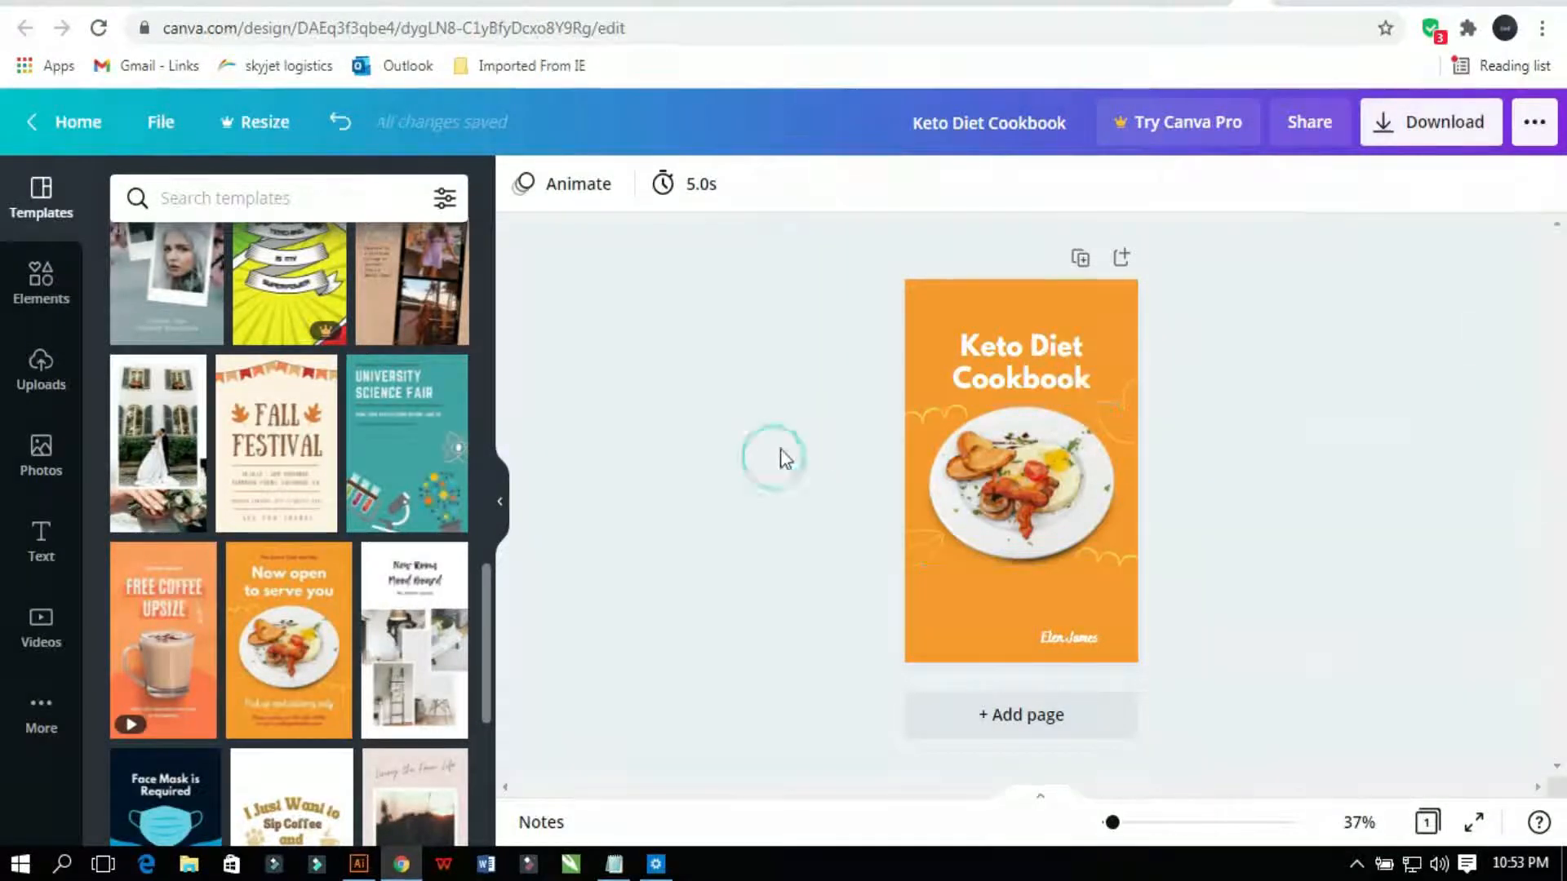
Step: Delete the four decorative squiggles beside, right of, below and left of the food plate
click(915, 413)
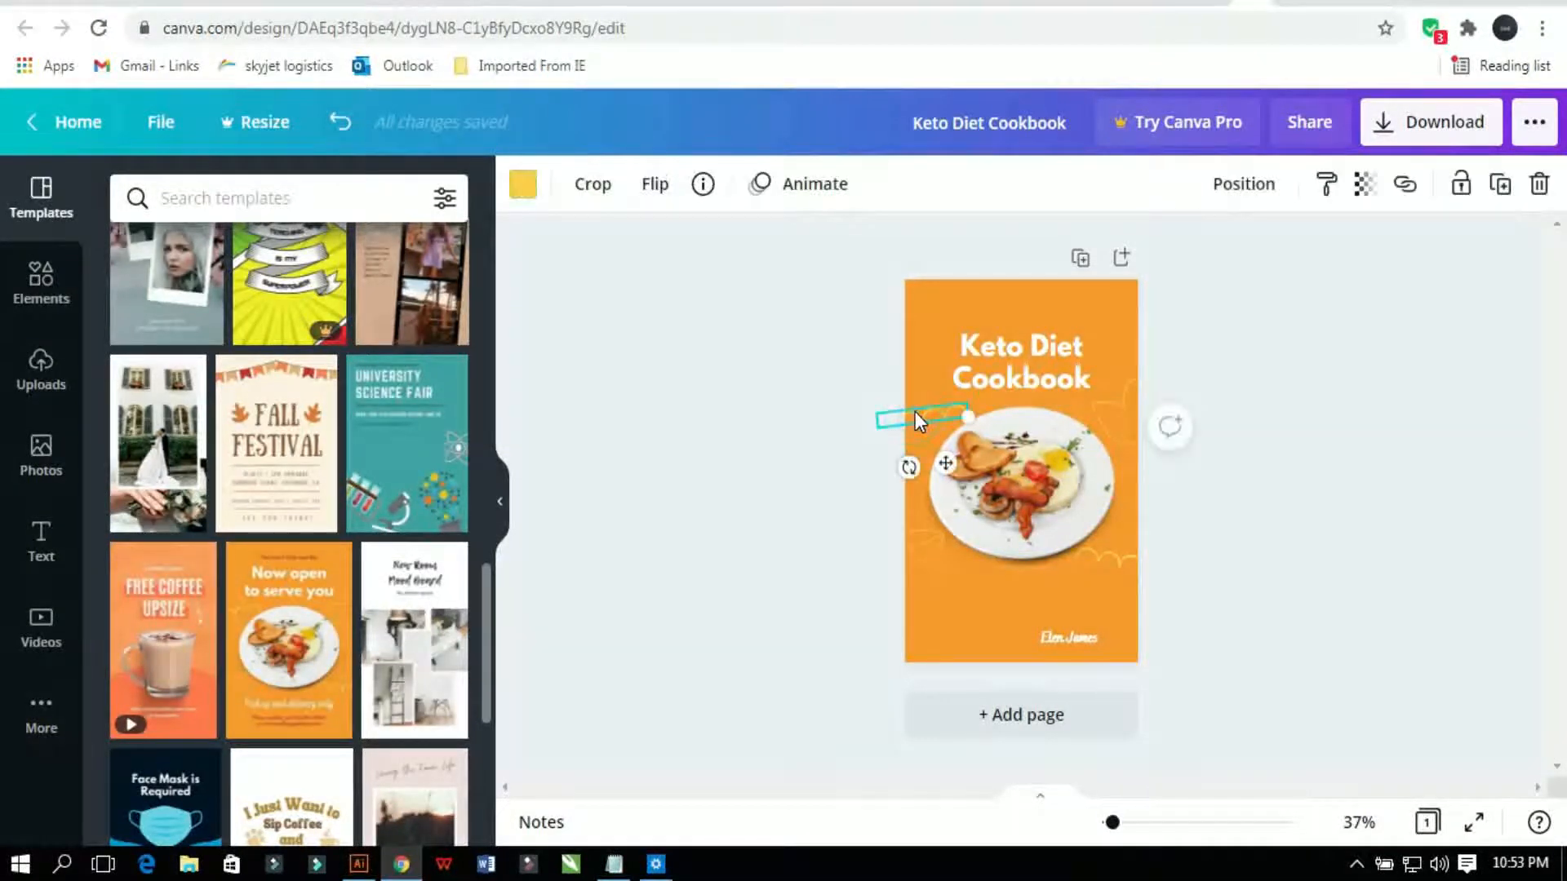
key(Delete)
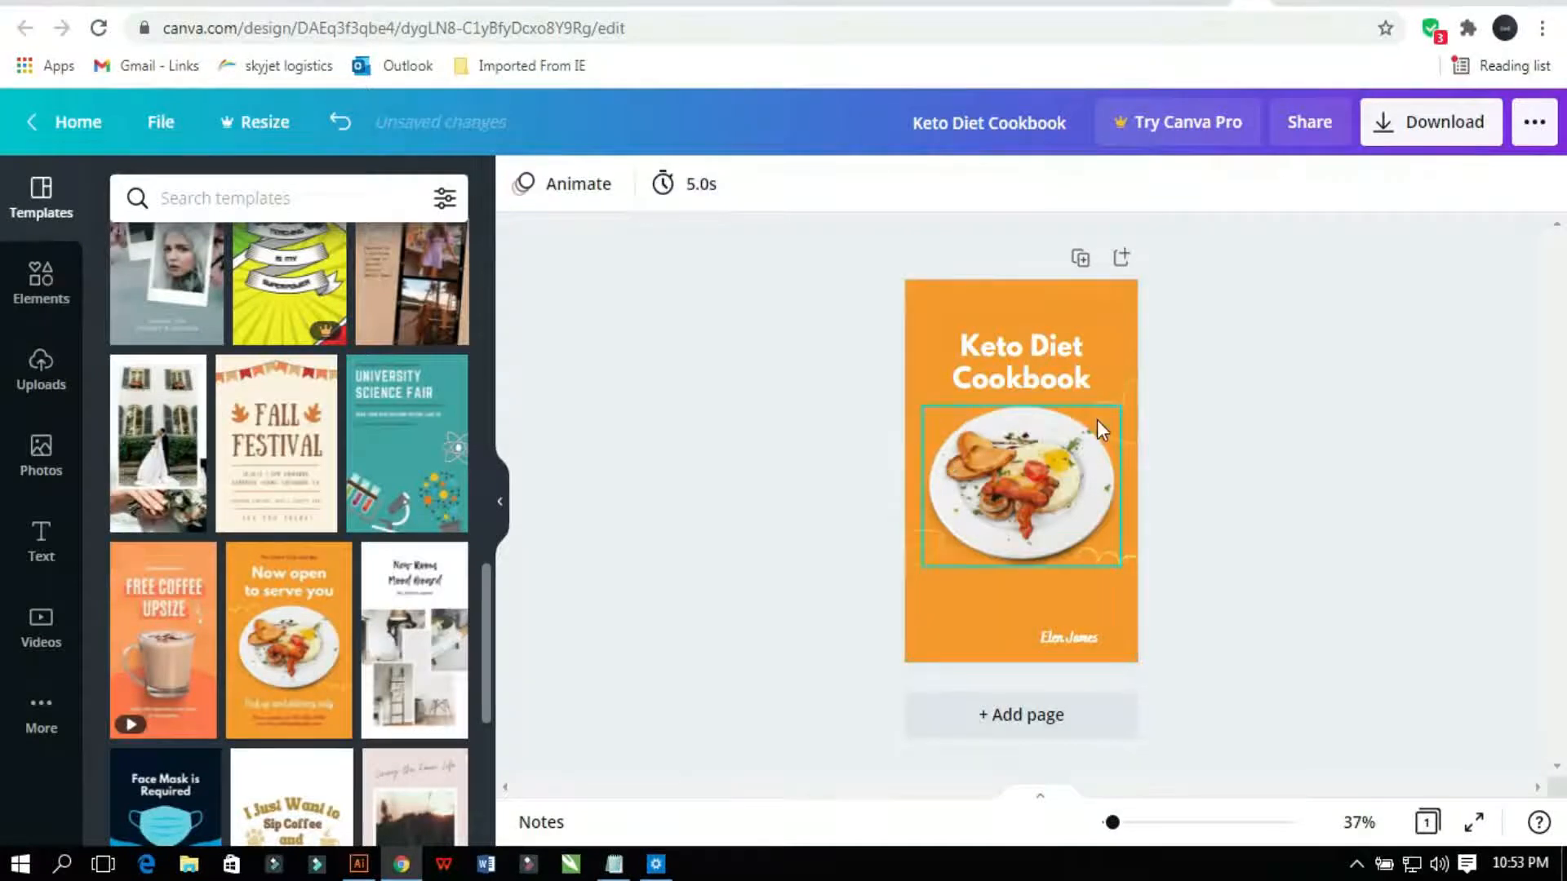
click(1117, 394)
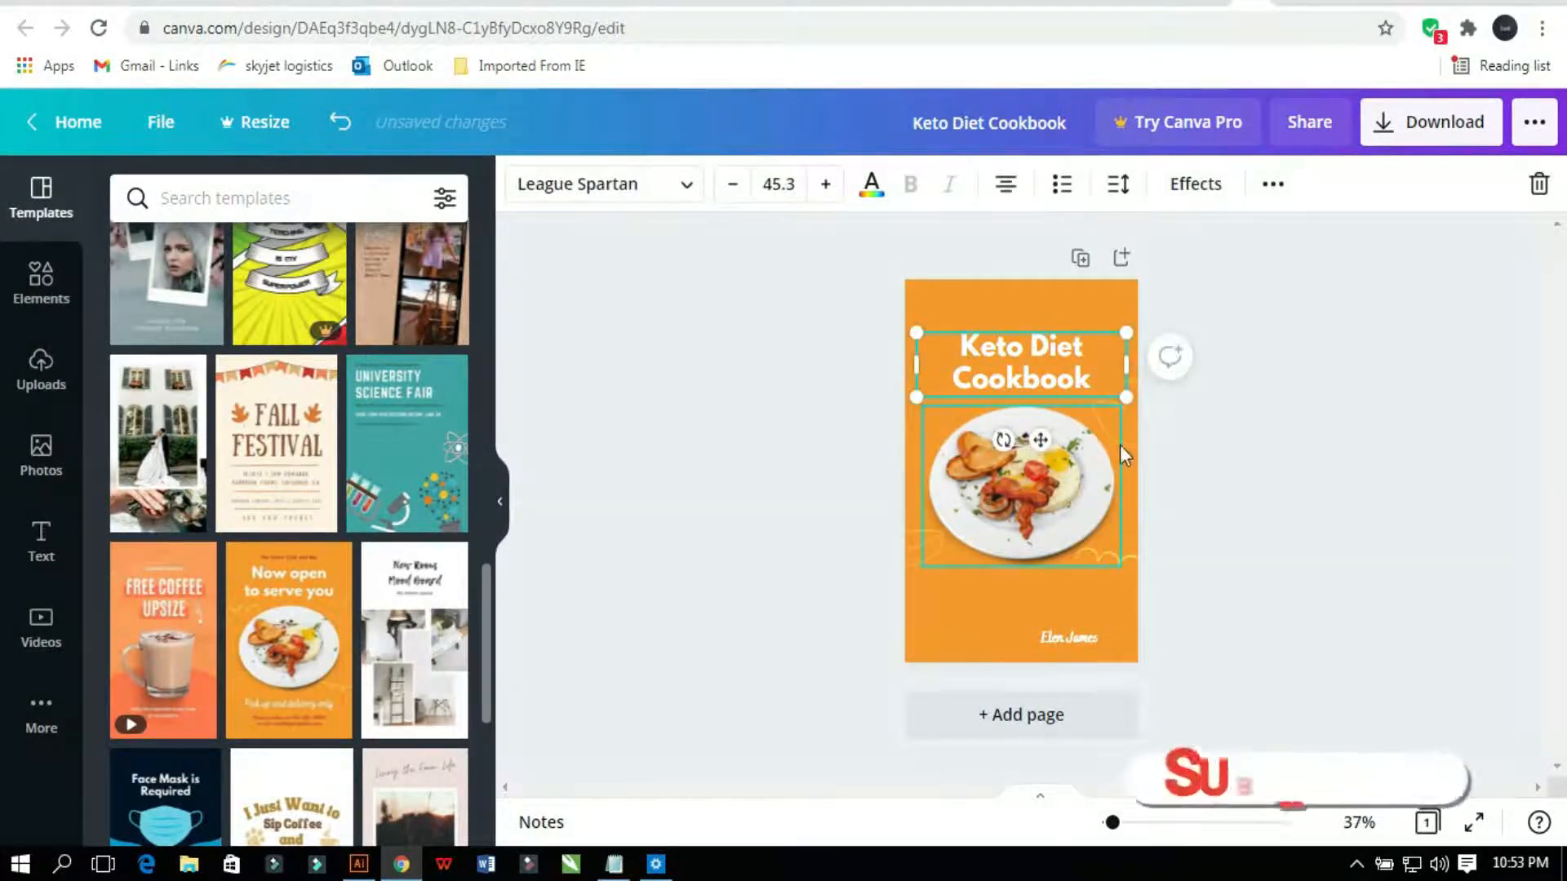
click(1131, 450)
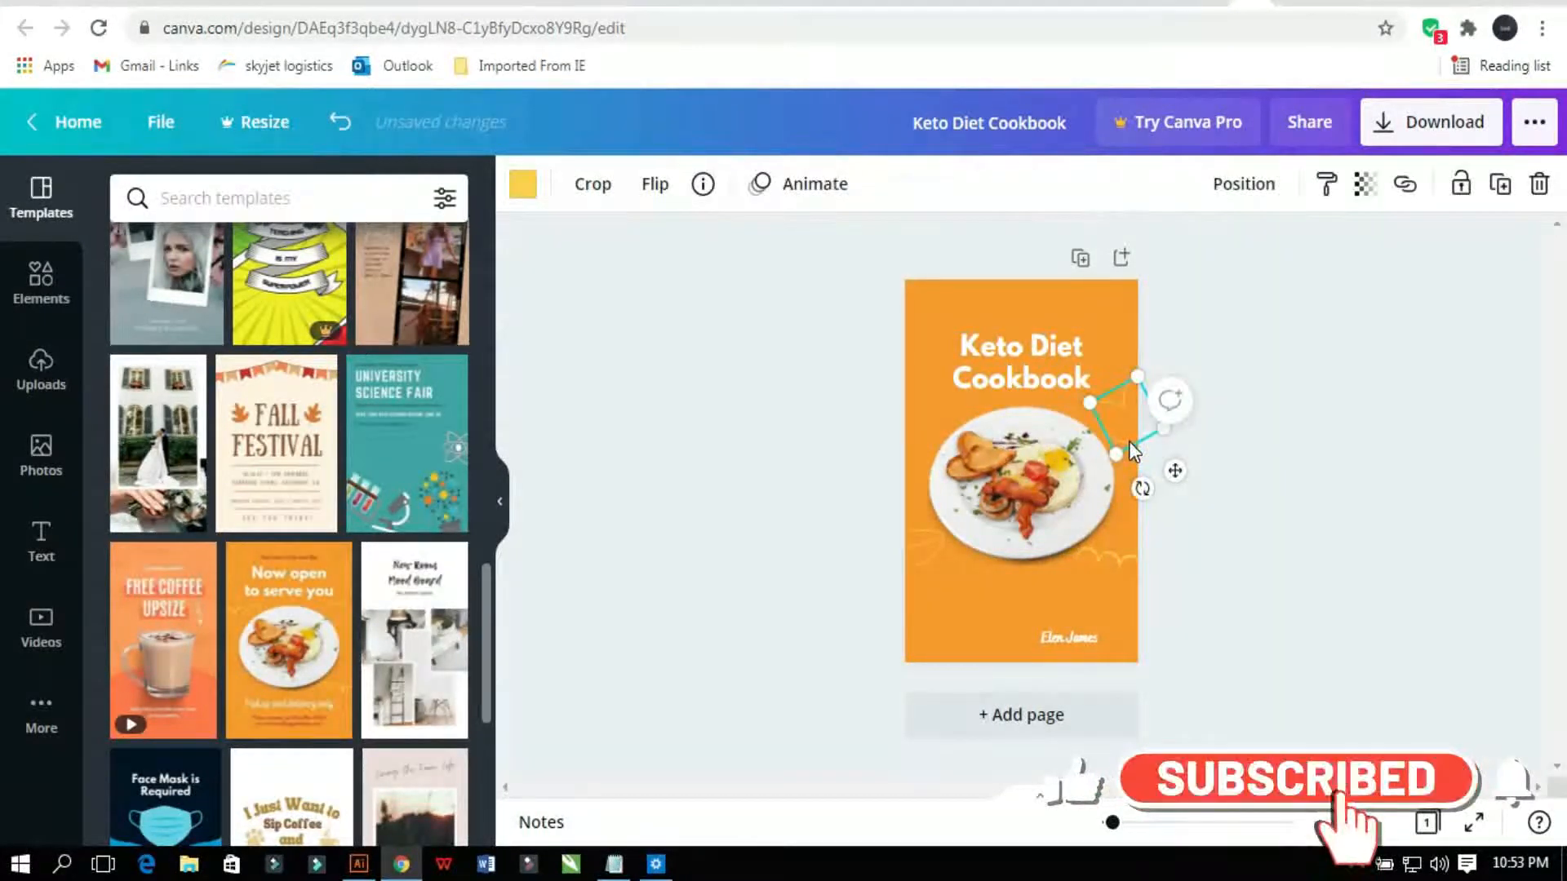
key(Delete)
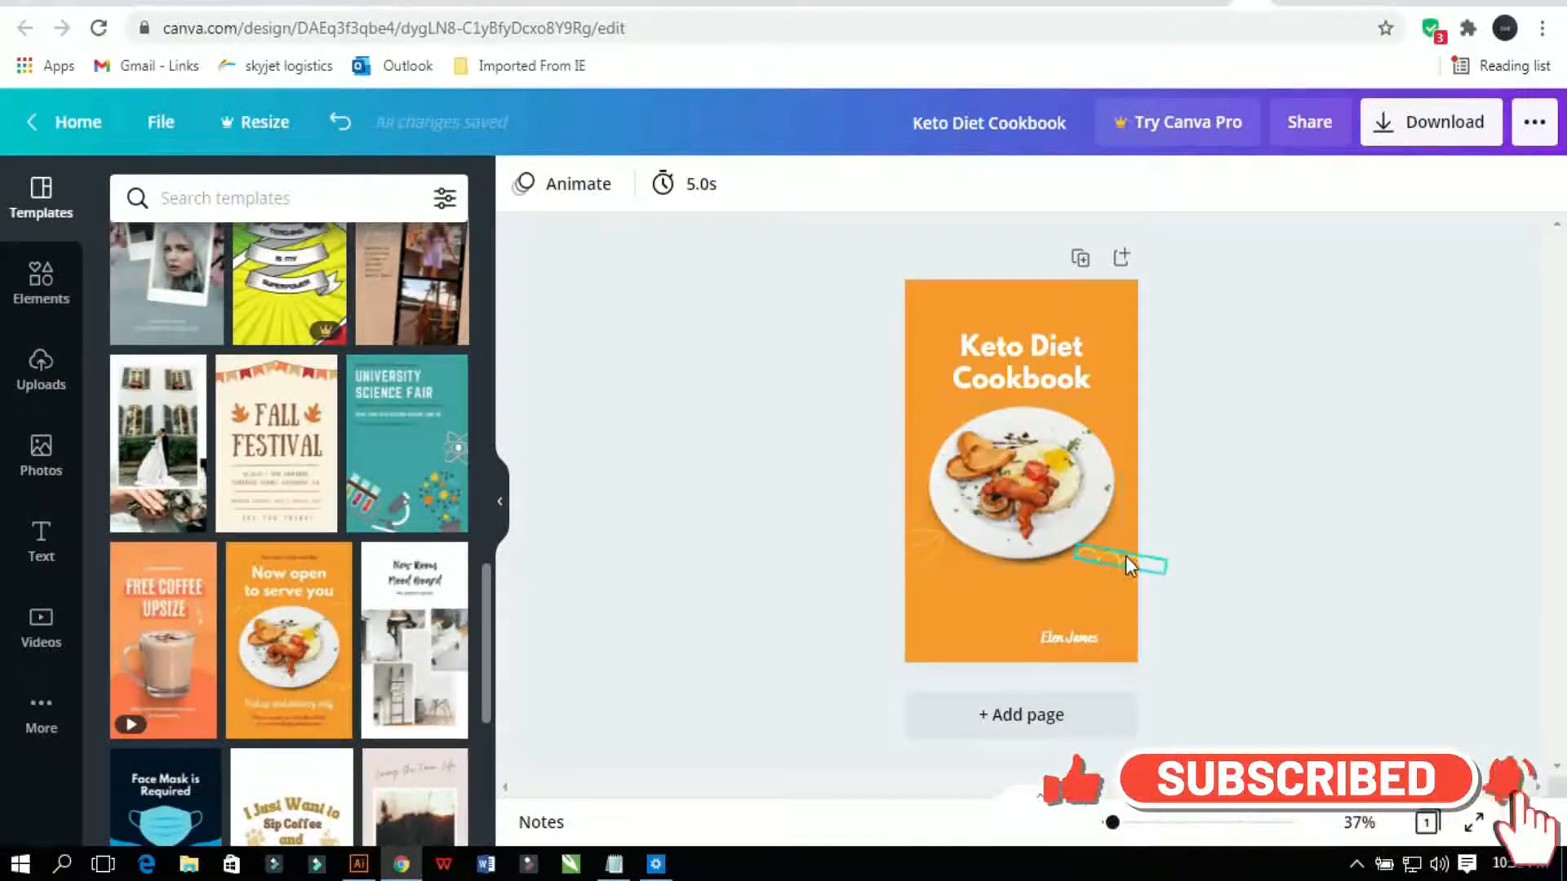
click(1125, 559)
key(Delete)
click(921, 561)
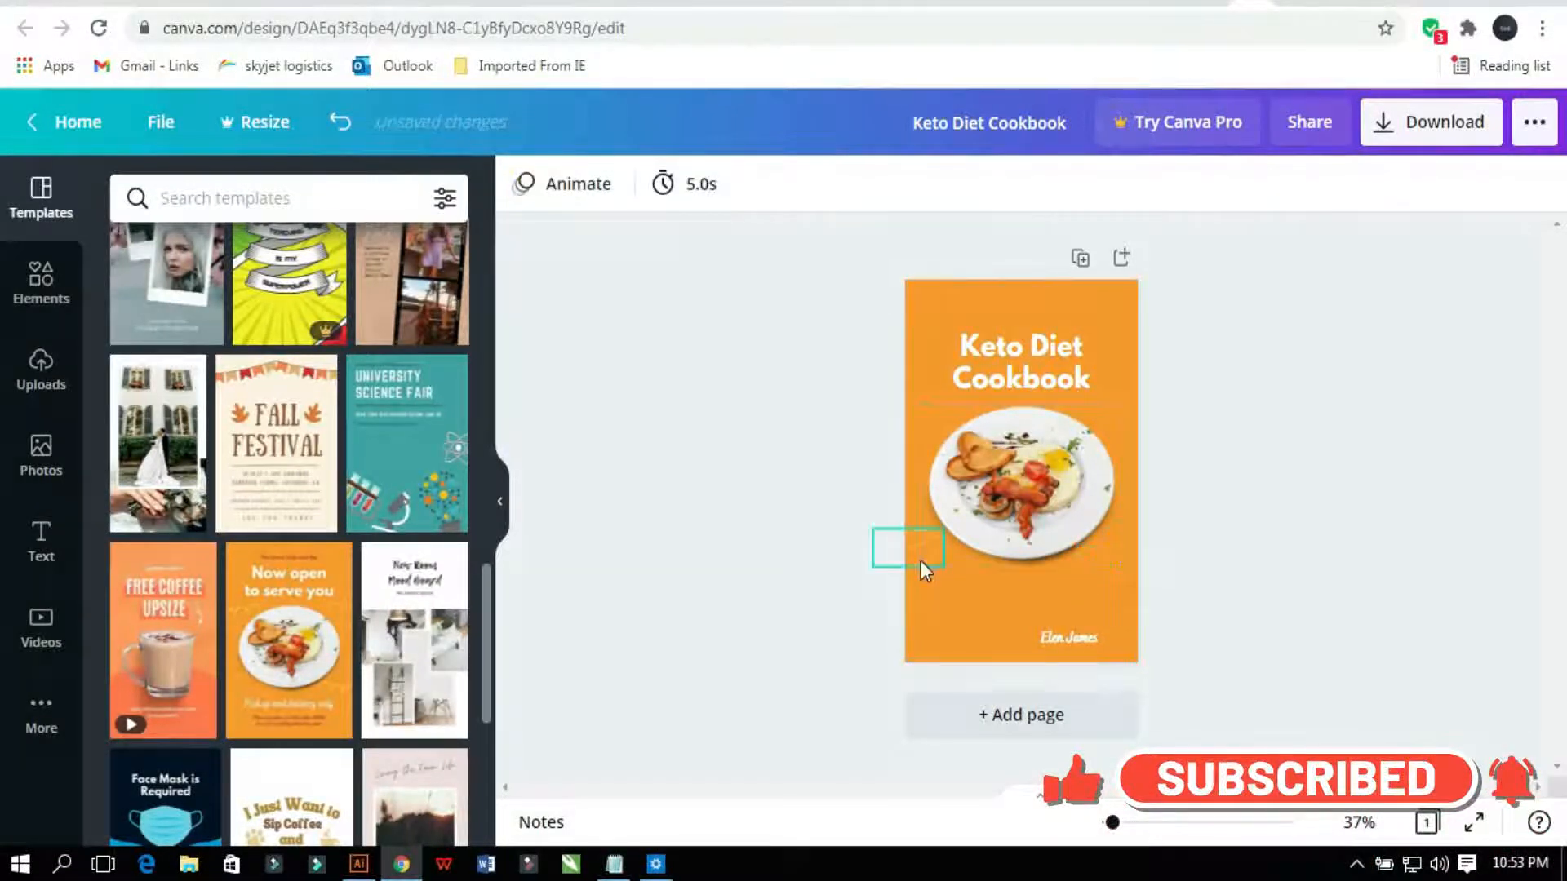
key(Delete)
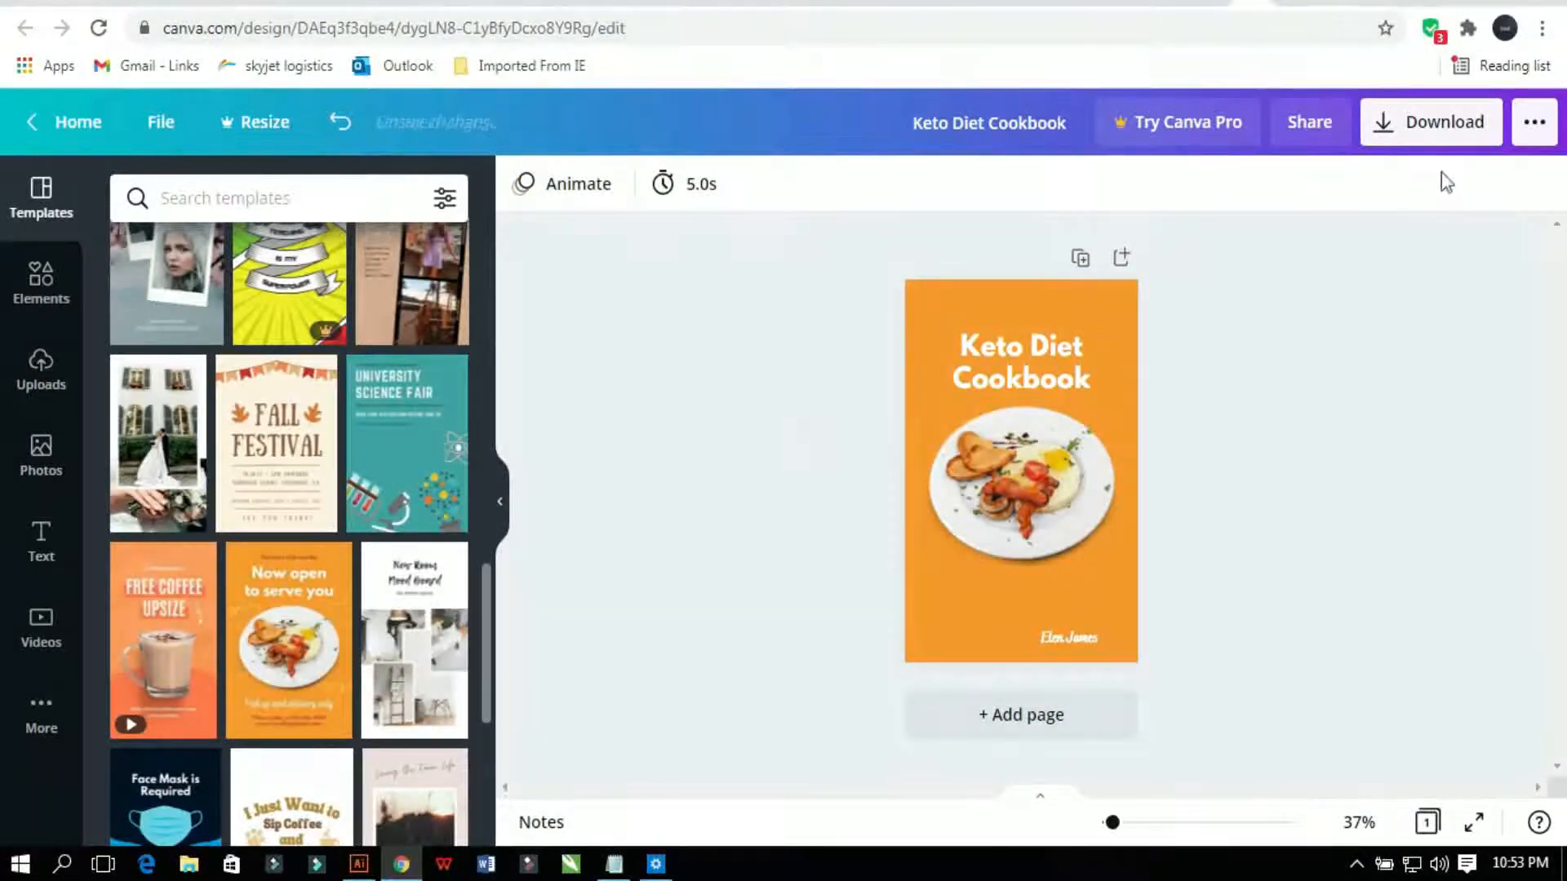
Step: Remove the breakfast plate photo from the cover
click(1437, 127)
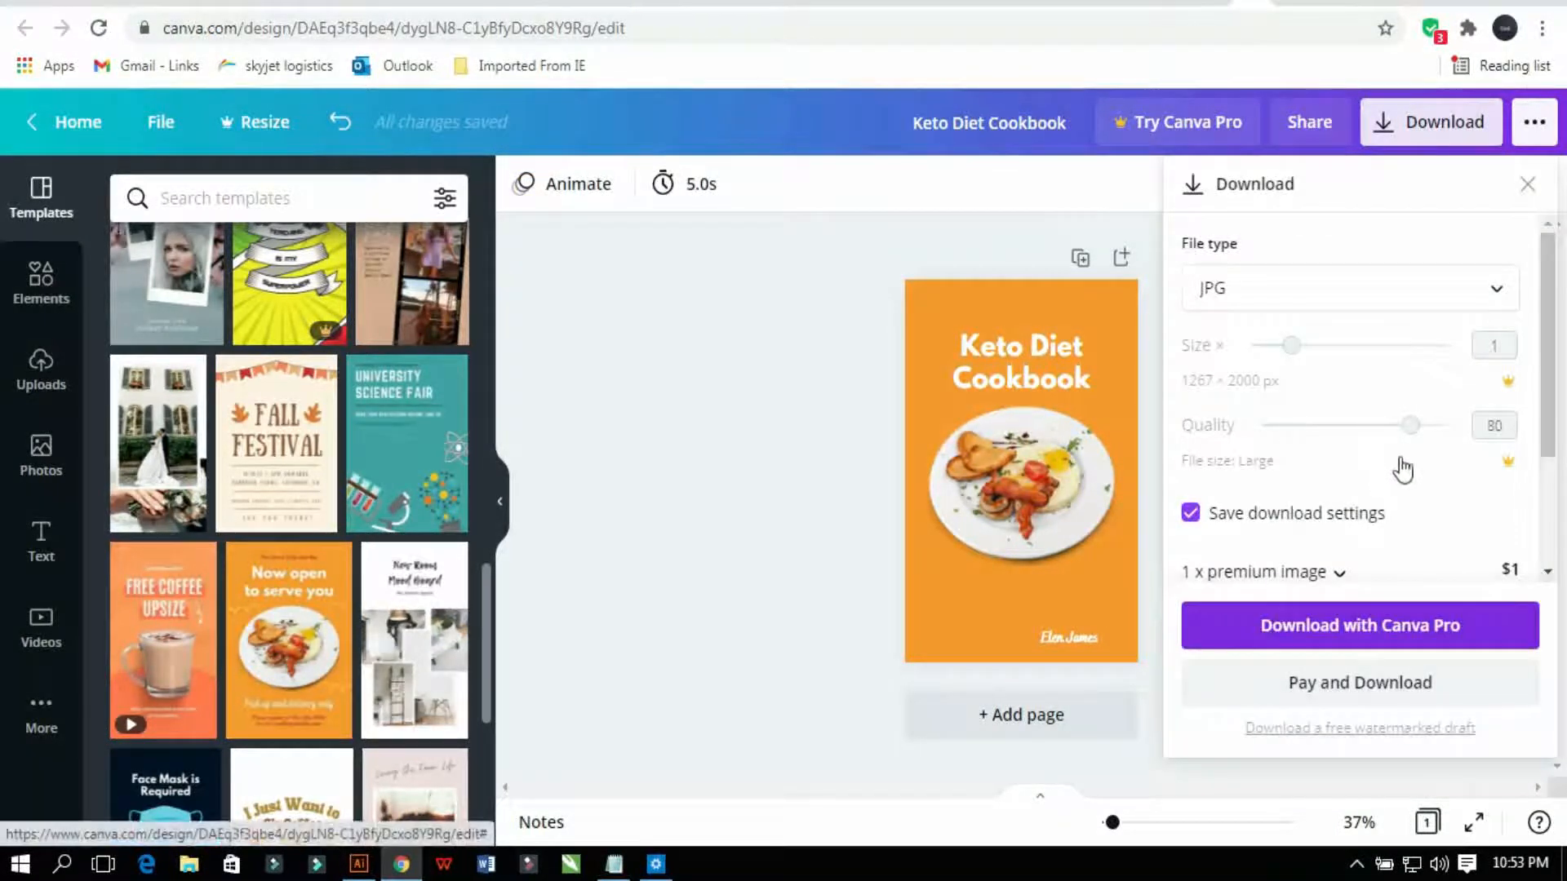
click(947, 262)
click(1024, 539)
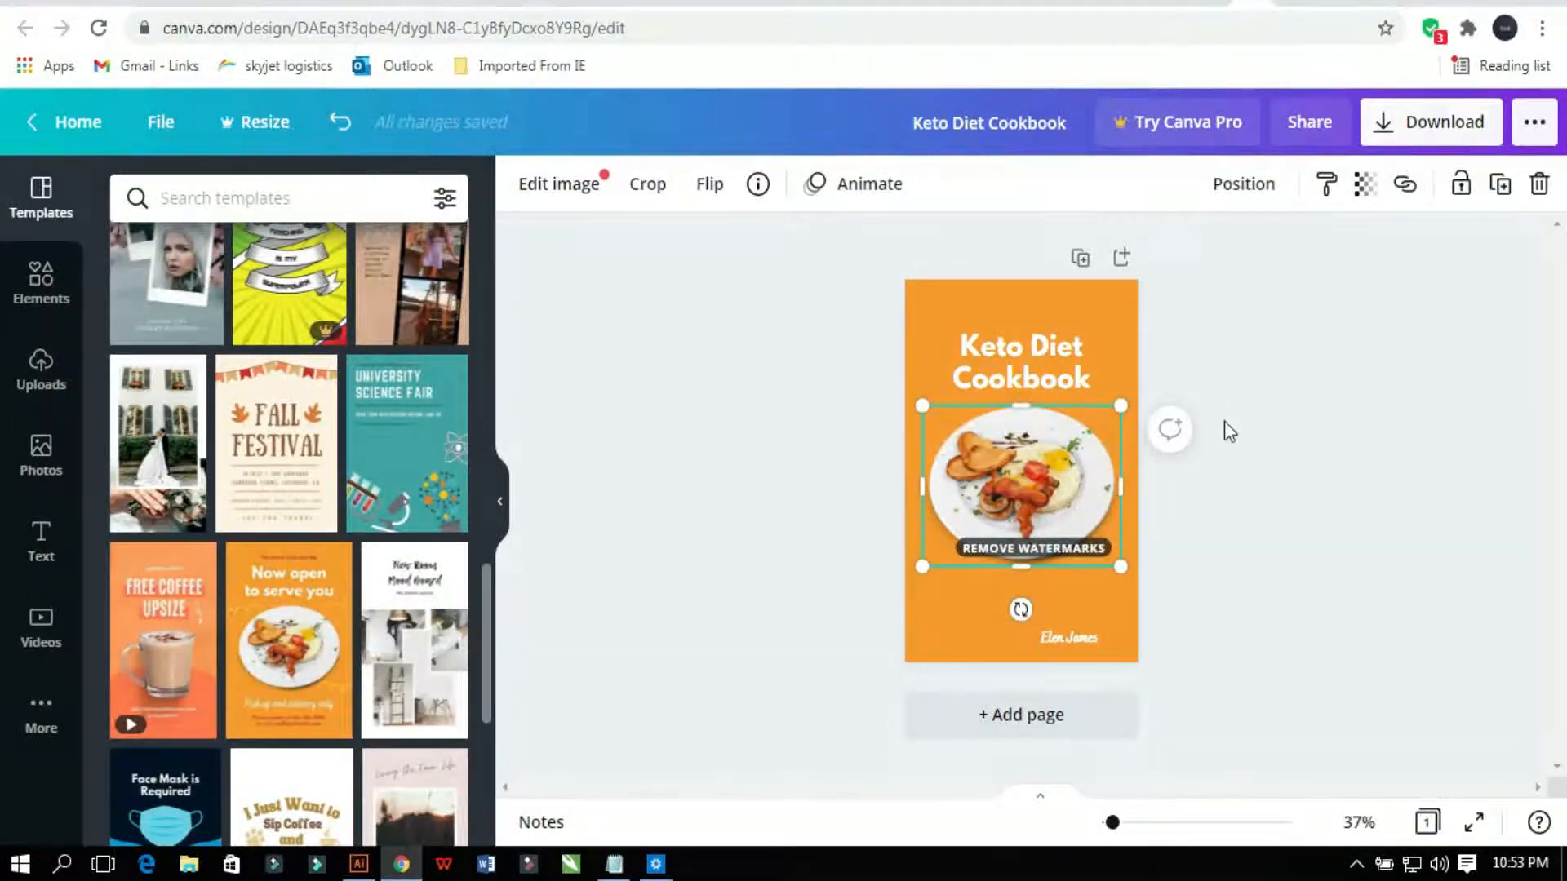
key(Delete)
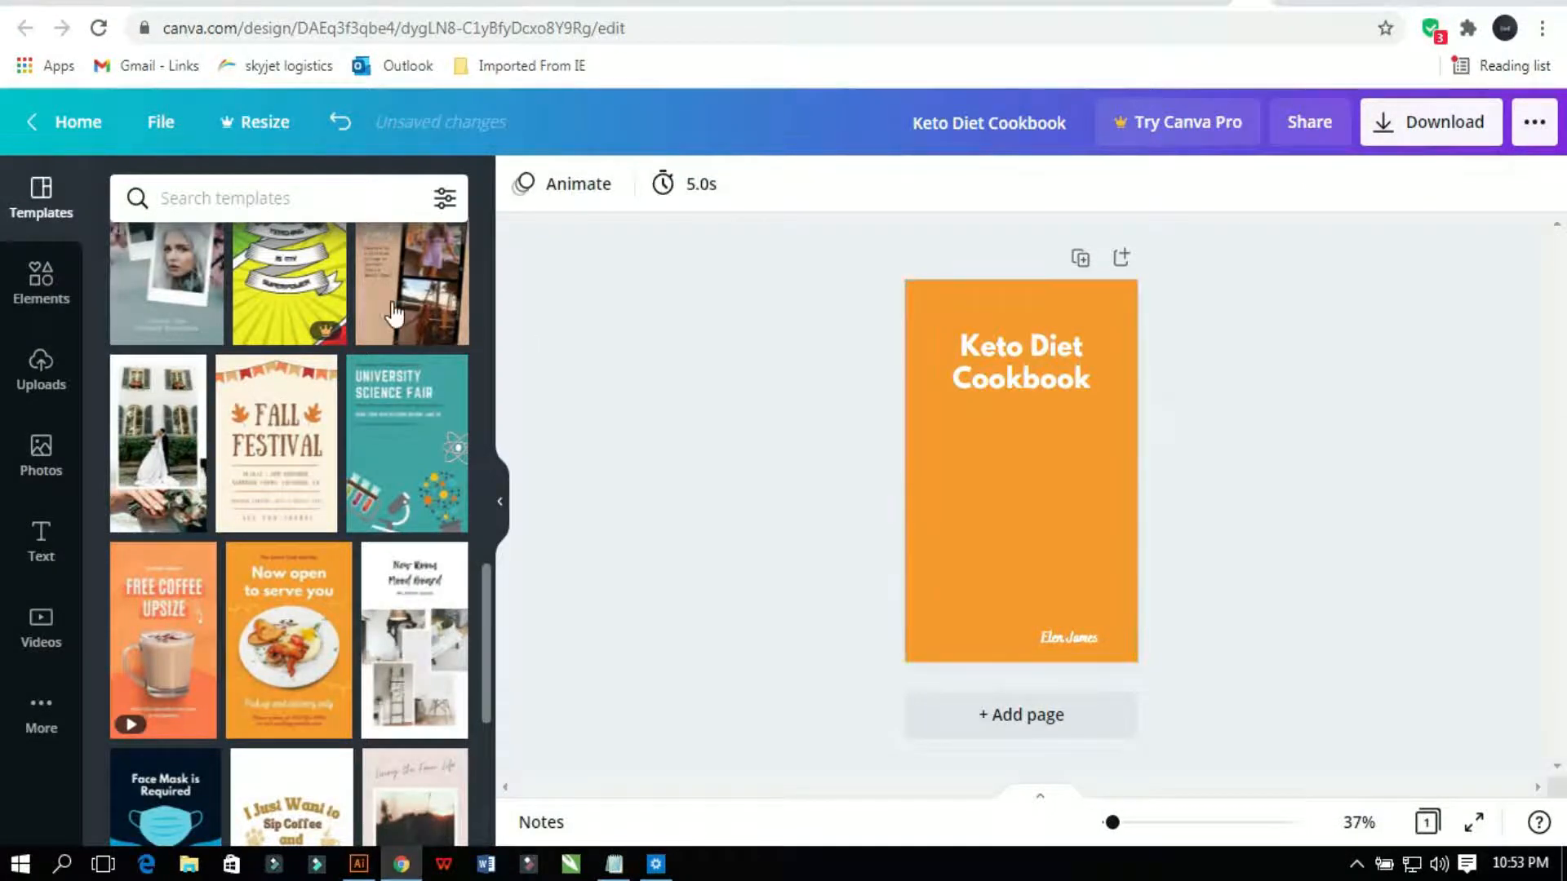
Step: Search stock photos for 'food' and drop the salad photo onto the cover below the title
click(41, 455)
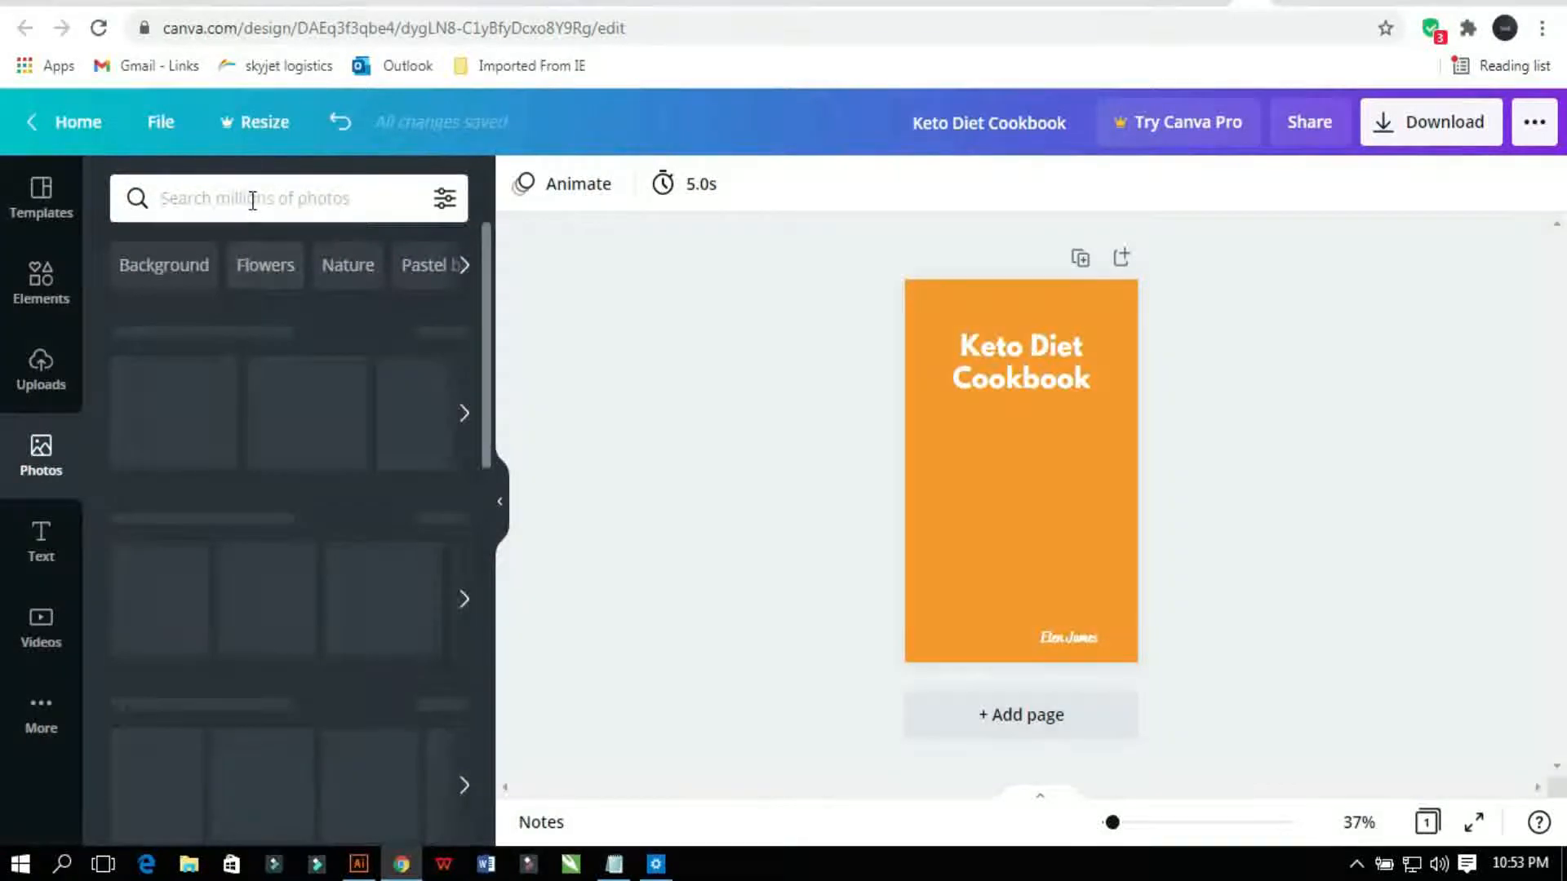
click(252, 200)
text(foo)
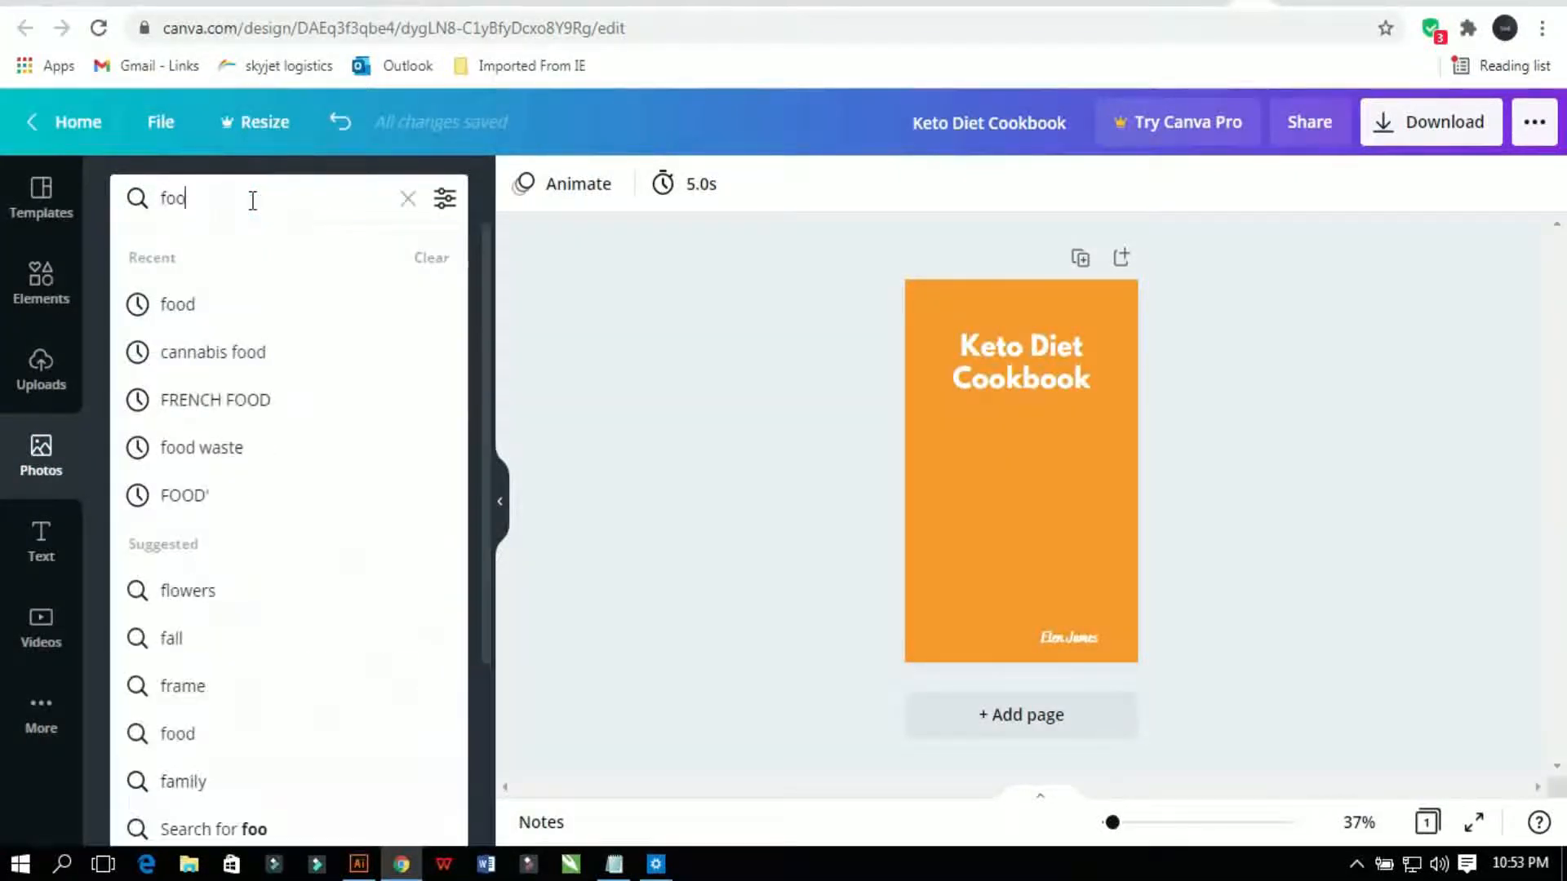
text(d)
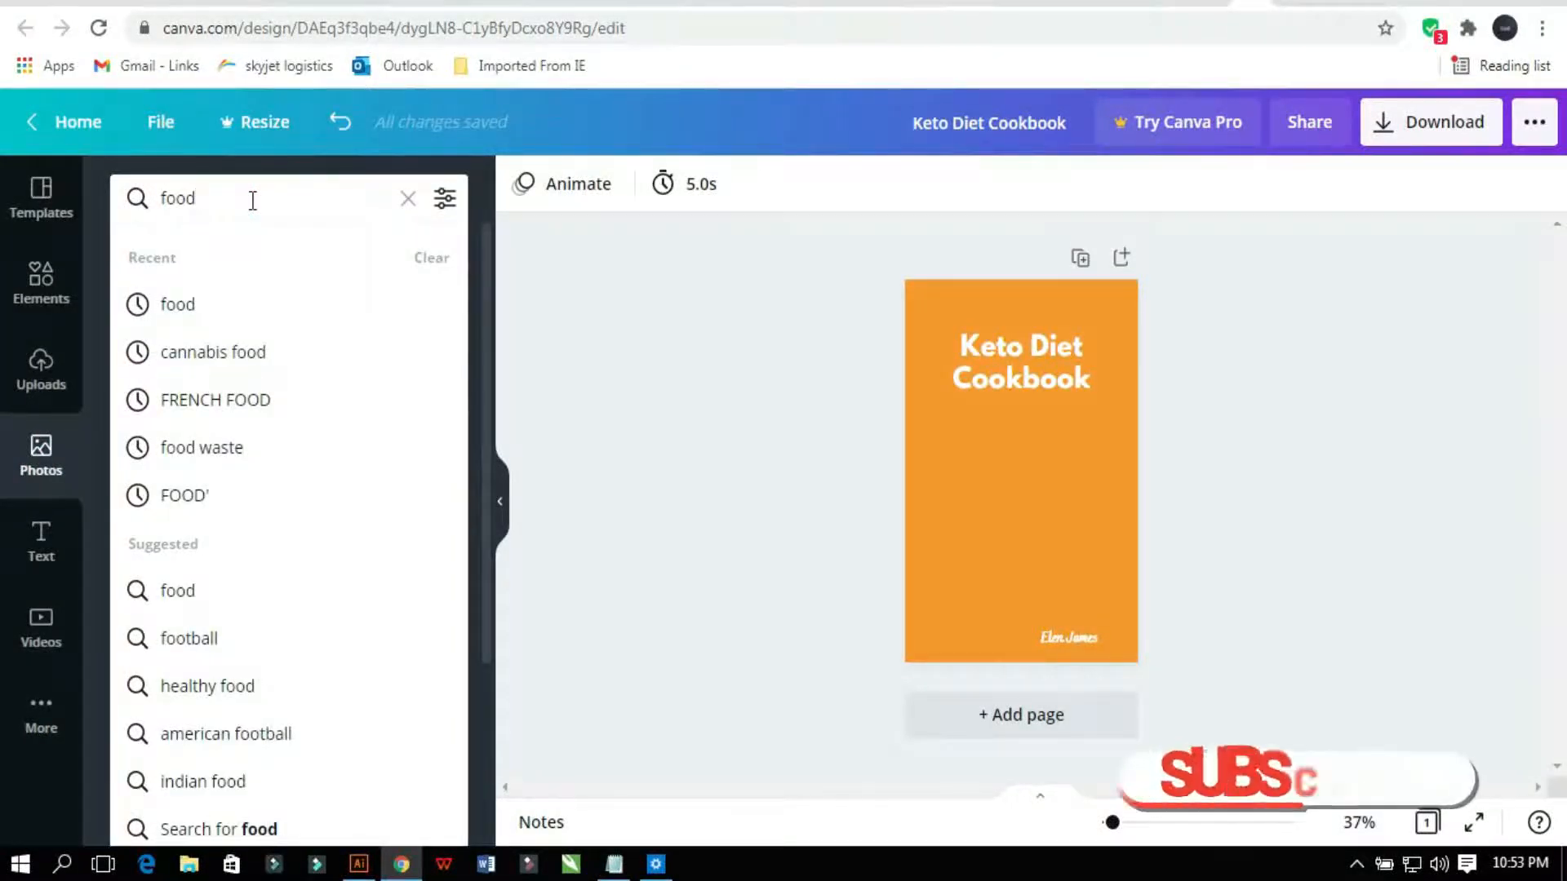
key(Return)
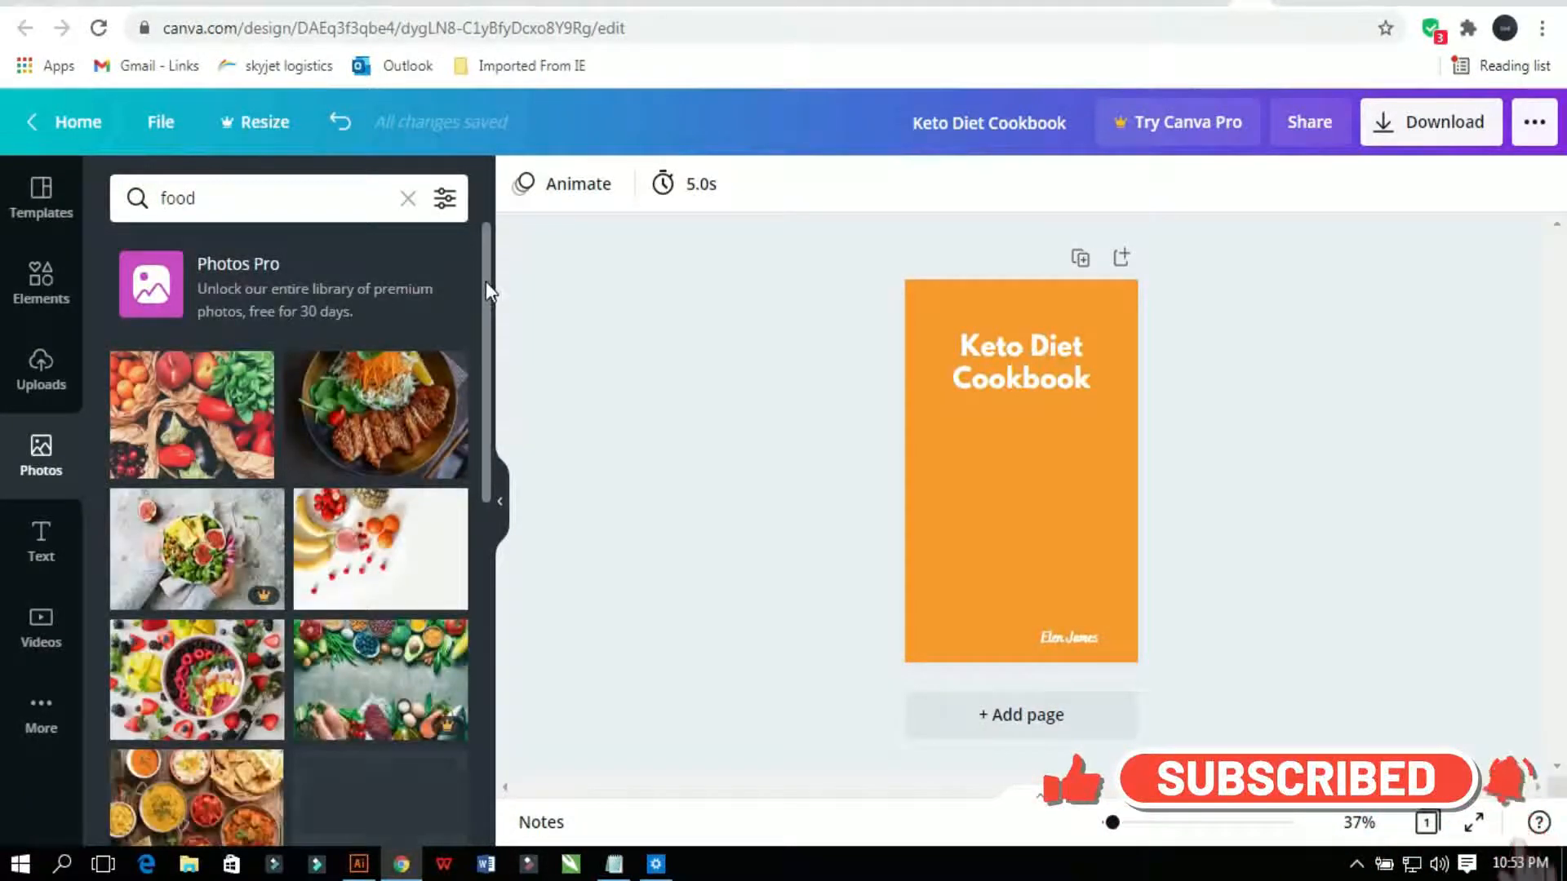
drag(486, 281, 492, 539)
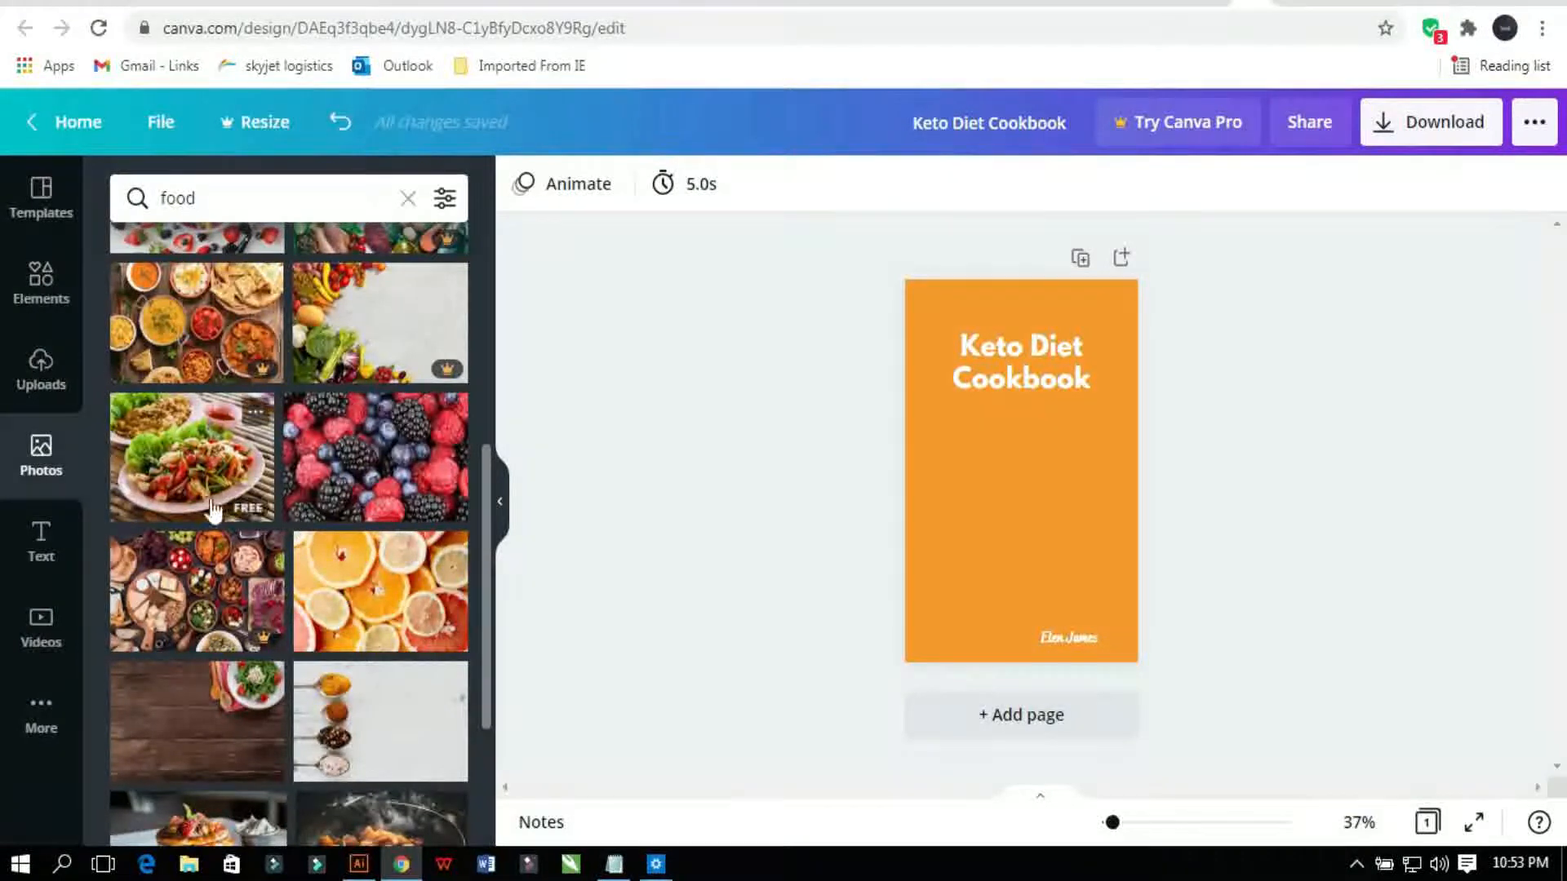
drag(193, 484, 983, 511)
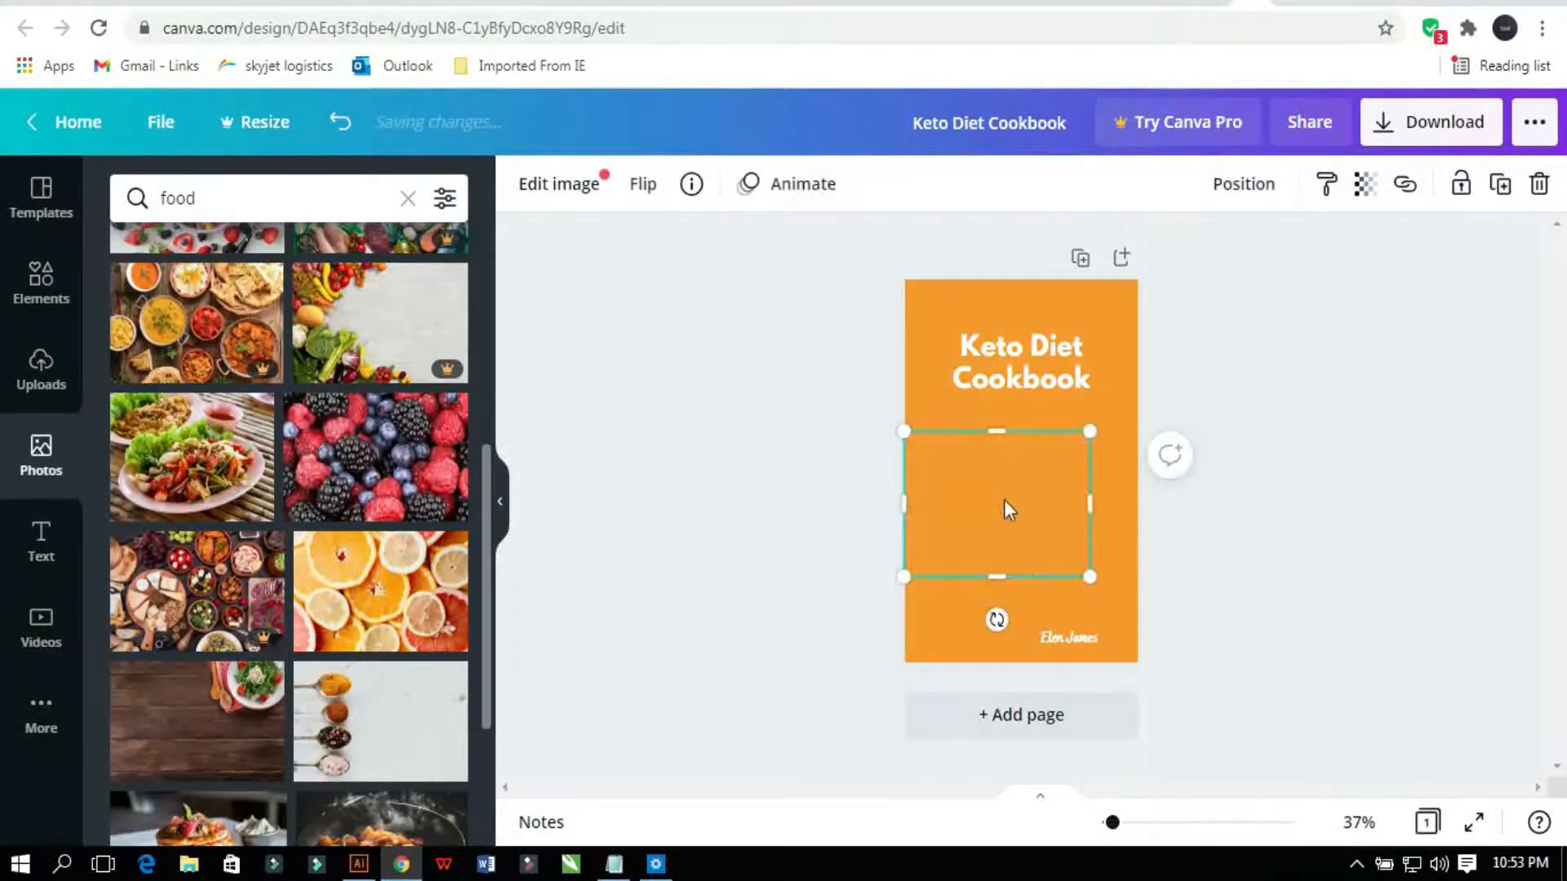
Step: Widen the salad photo and enlarge the Keto Diet Cookbook title to size 62.4, centred
drag(1089, 431, 1138, 395)
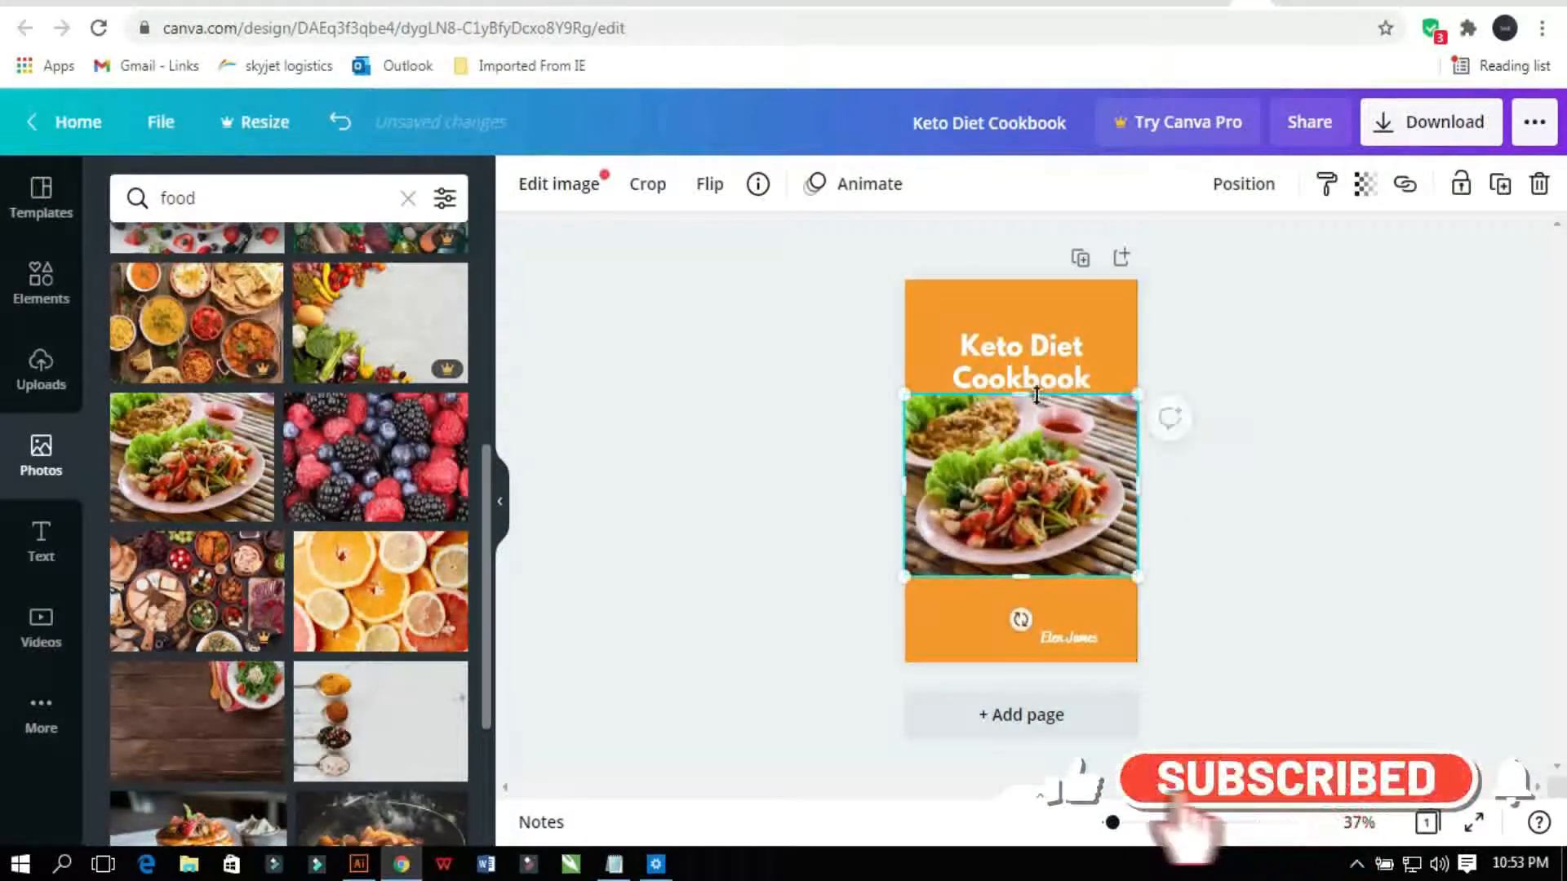
click(1035, 350)
mouse_move(1035, 346)
mouse_down()
mouse_move(1035, 320)
mouse_move(1035, 333)
mouse_up()
drag(1126, 315, 1169, 307)
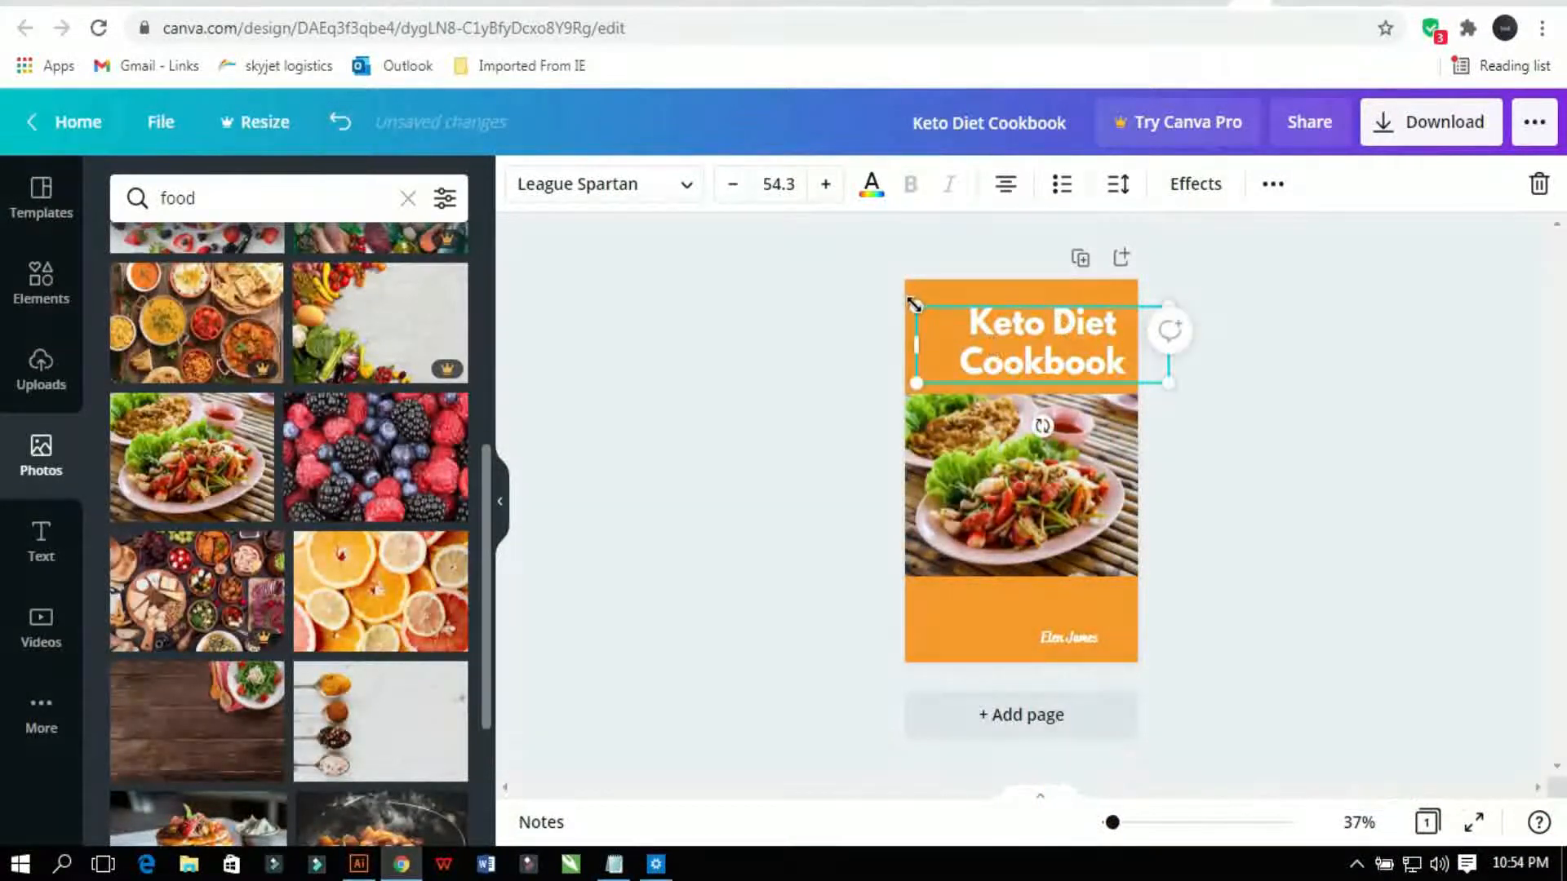
drag(914, 304, 878, 296)
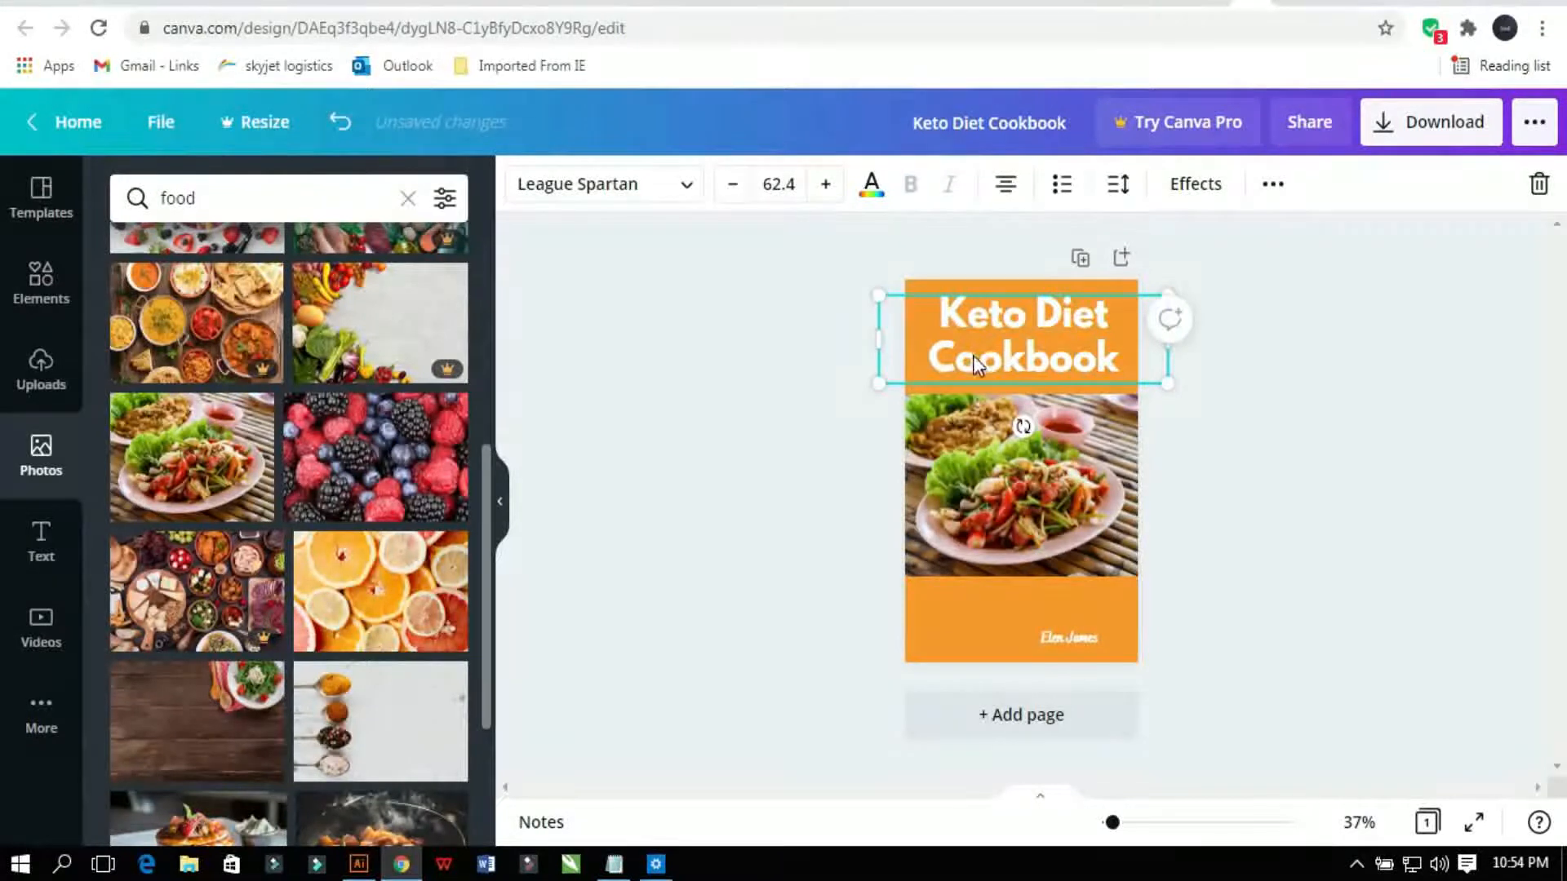
drag(970, 364, 968, 372)
click(741, 475)
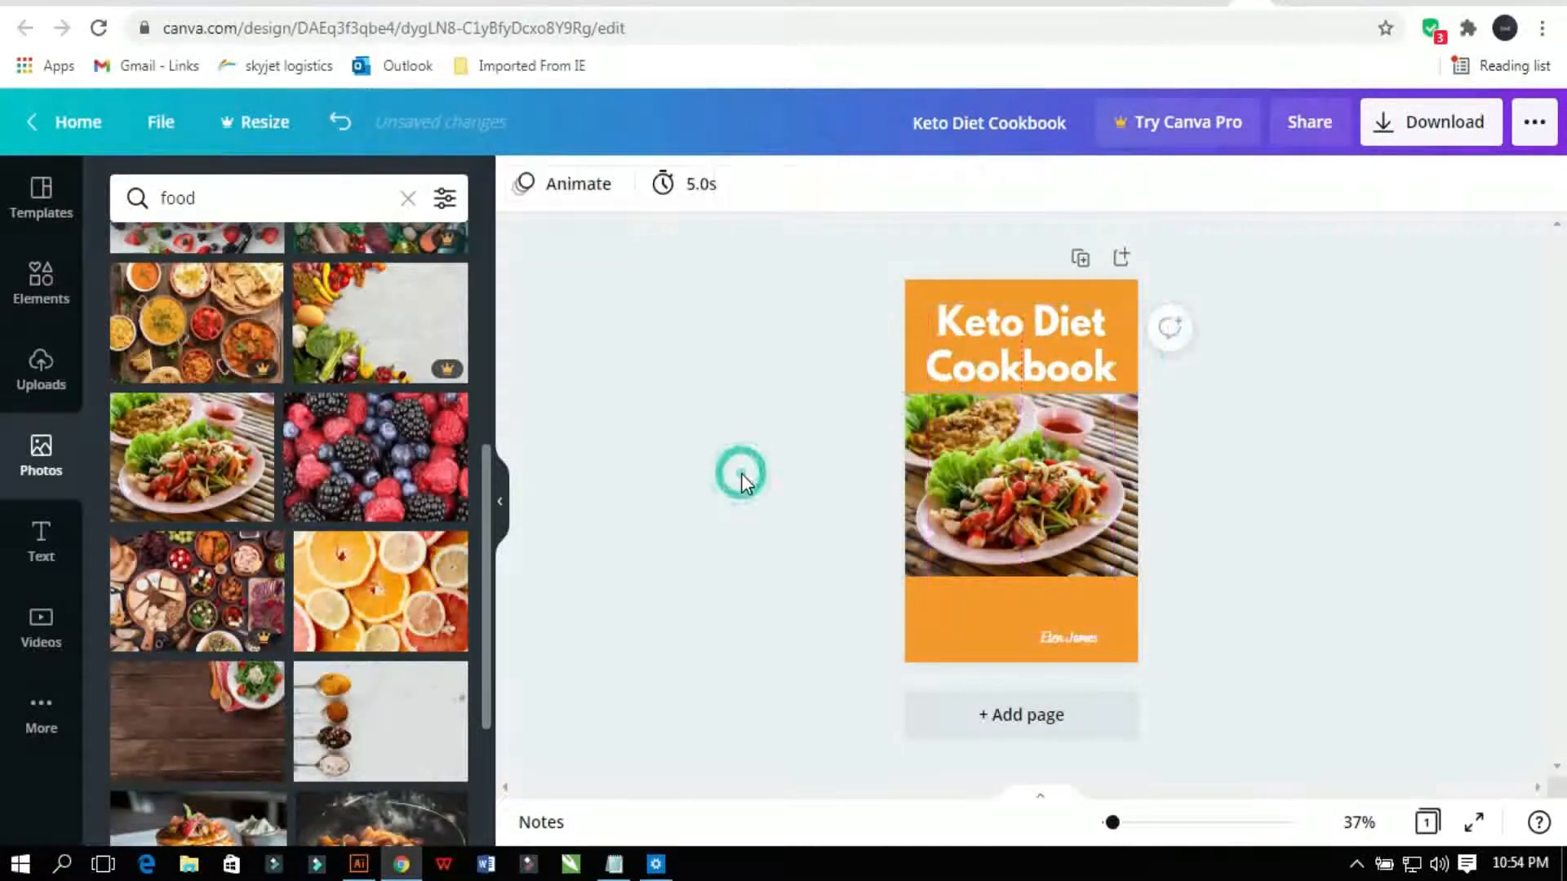
Step: Centre the author name horizontally on the cover
click(1084, 643)
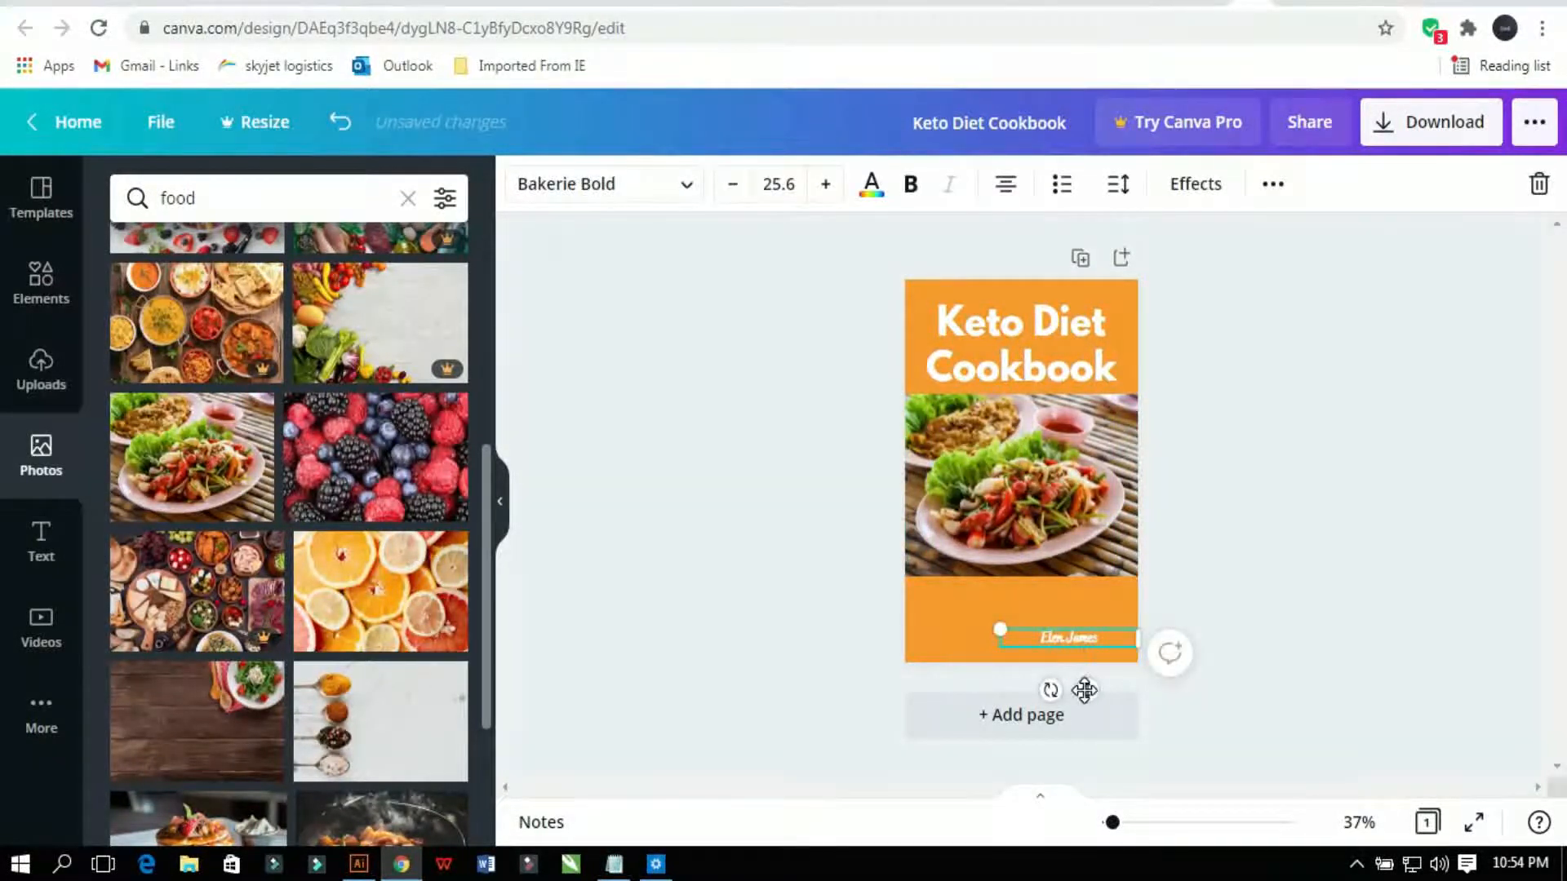
drag(1084, 689, 1037, 680)
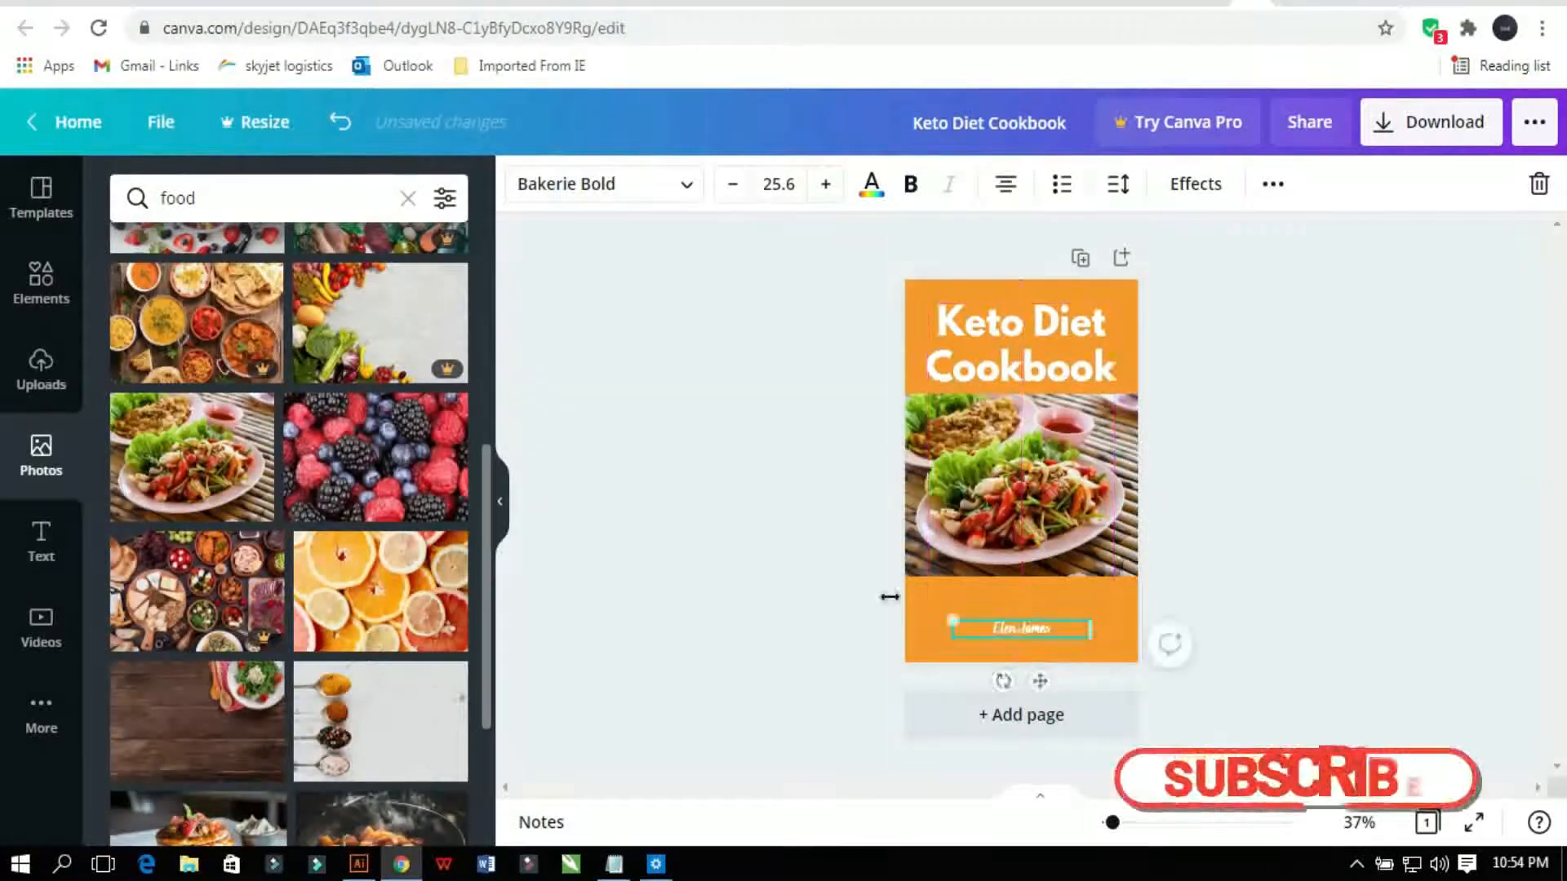
click(759, 531)
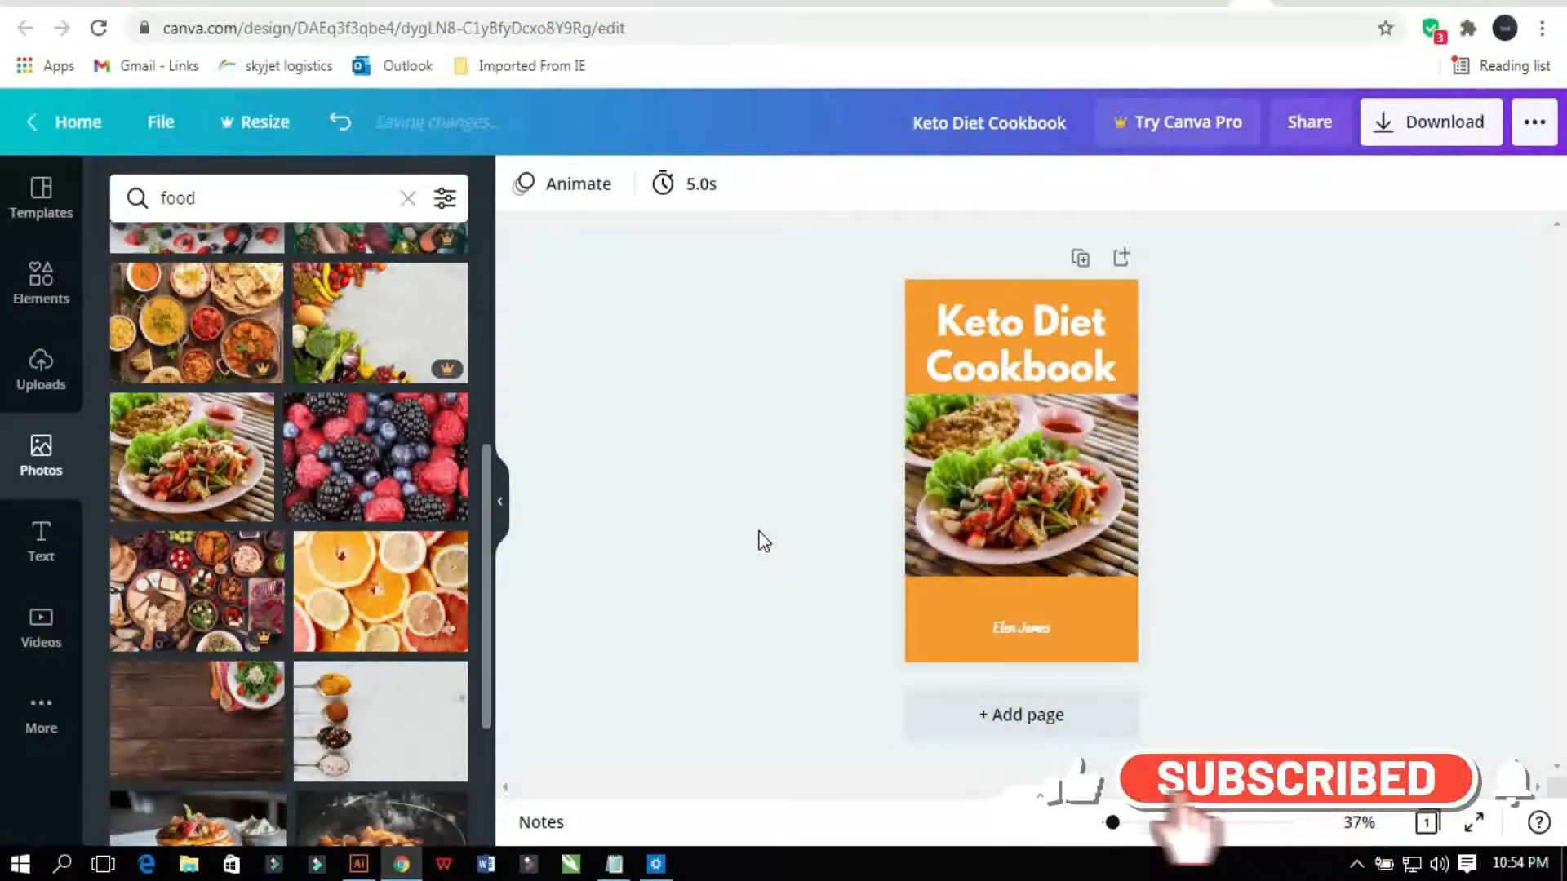
Step: Download the cover as a JPG named Keto Diet Cookbook to the Desktop
click(1461, 144)
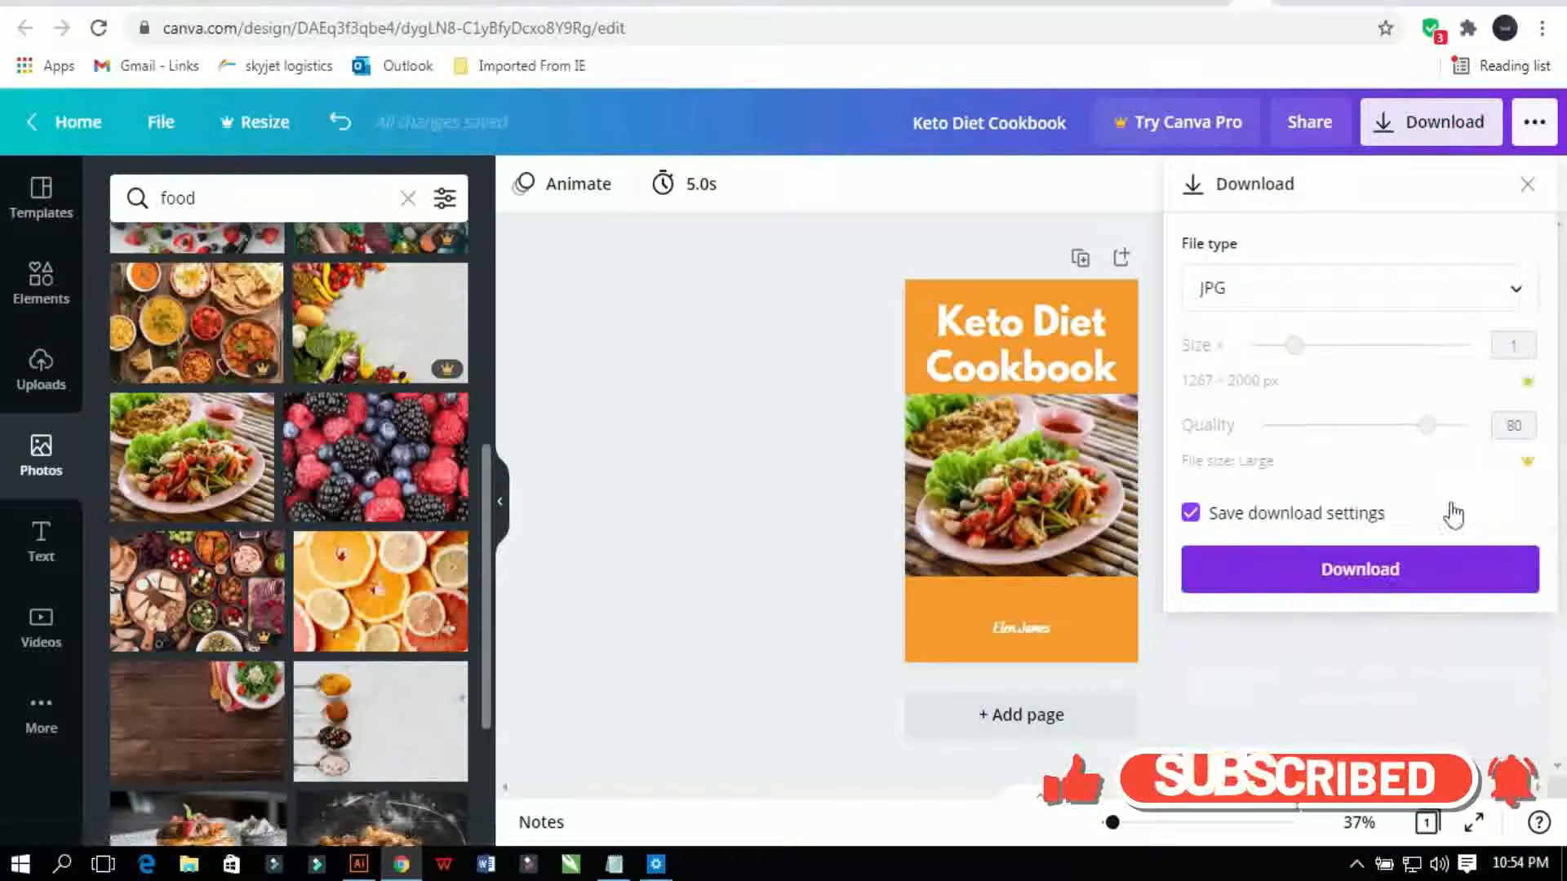
click(1377, 581)
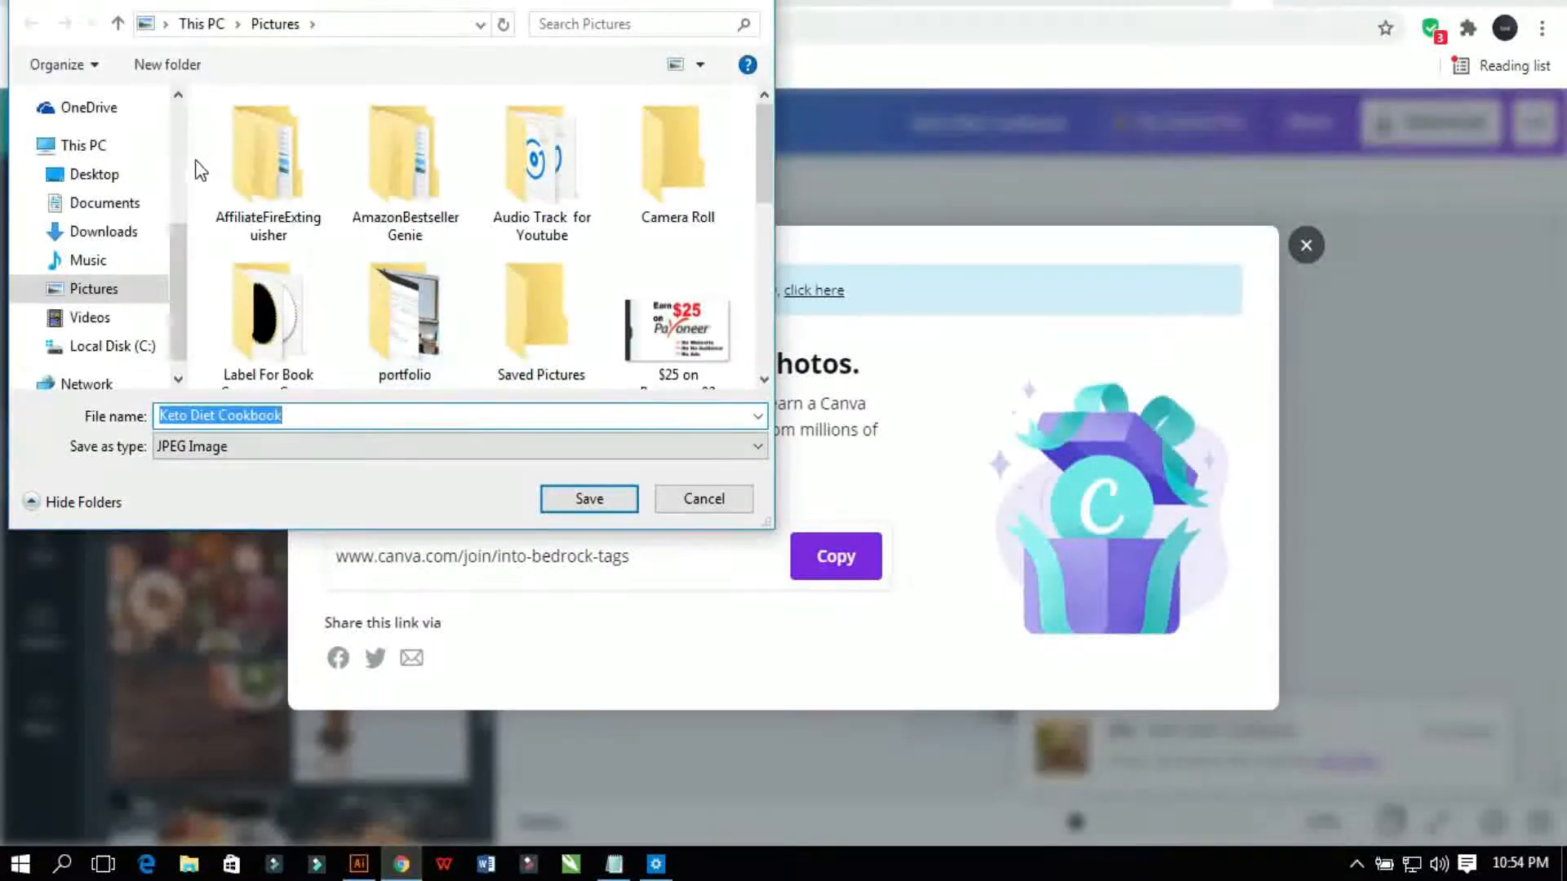
drag(177, 277, 174, 132)
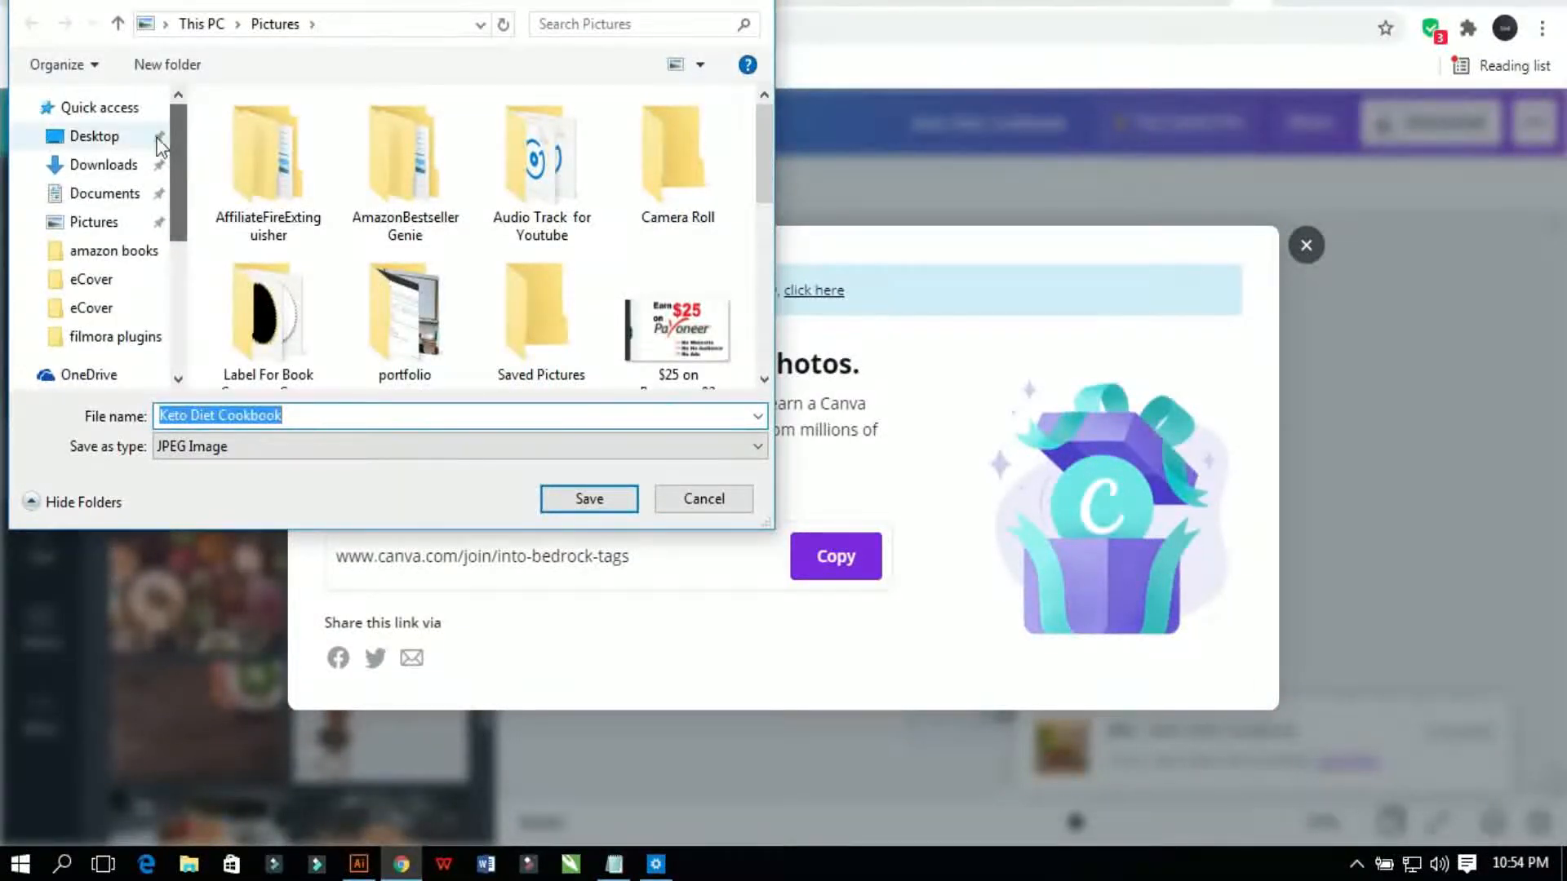
click(118, 137)
click(550, 497)
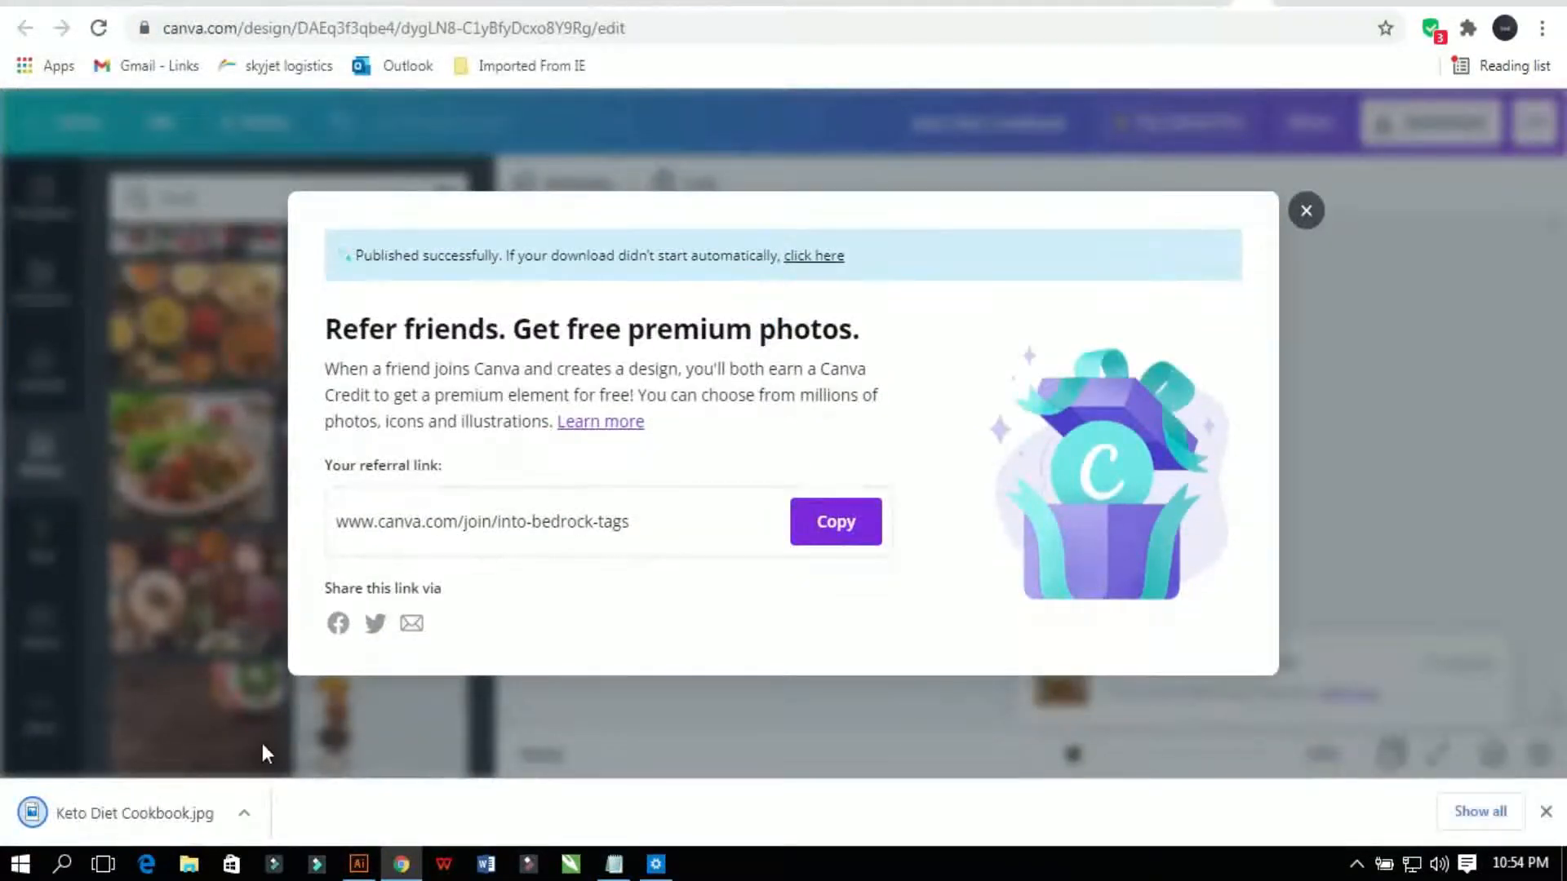
Step: Show the downloaded file in its folder and open Keto Diet Cookbook.jpg in Photos
click(248, 811)
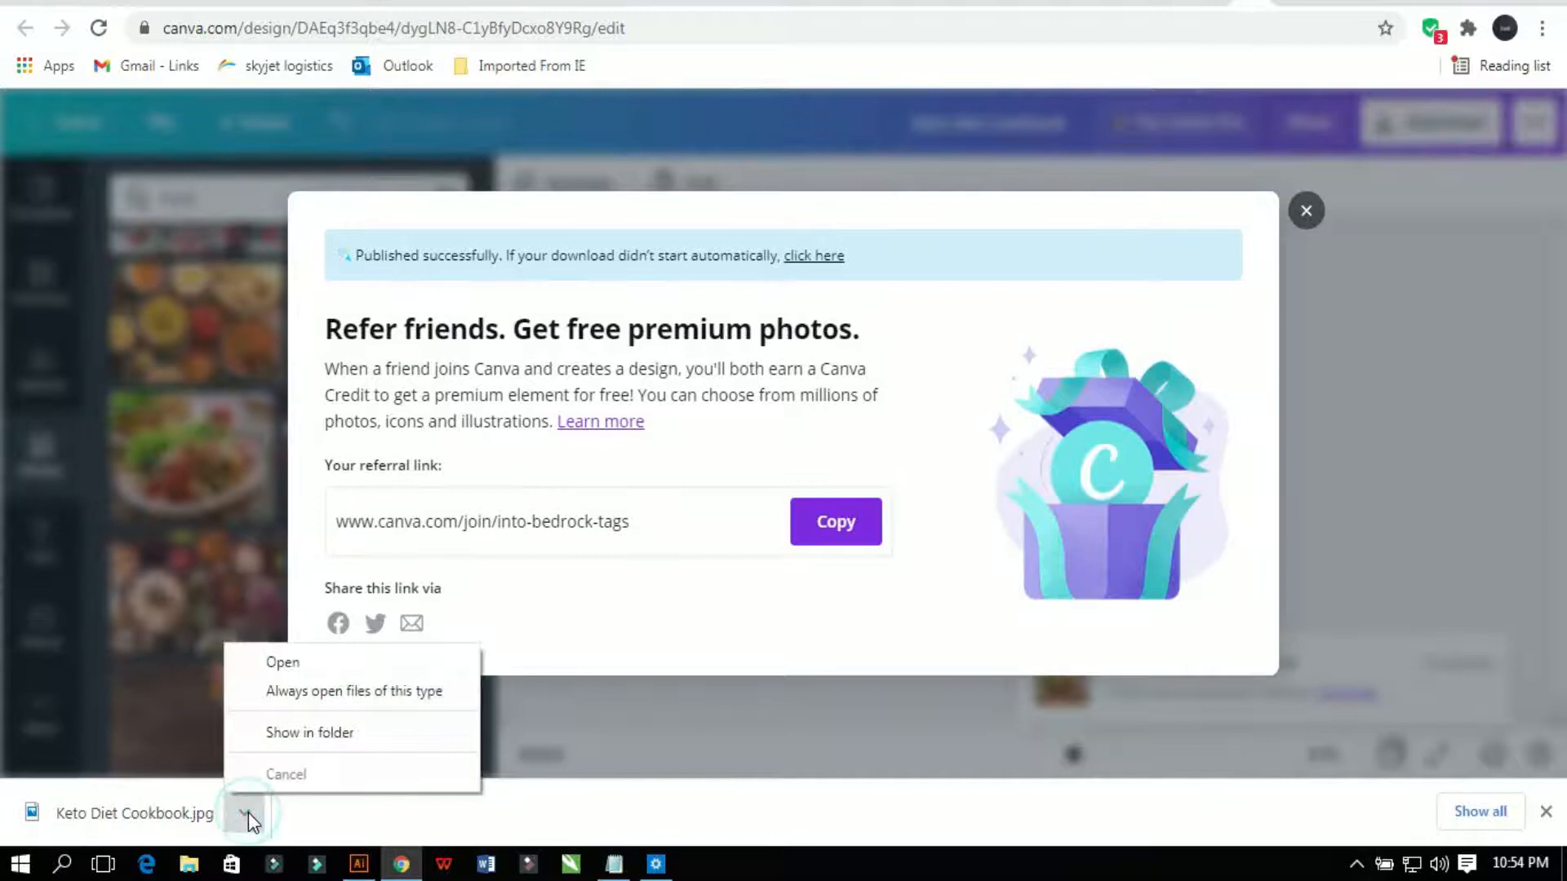
click(274, 735)
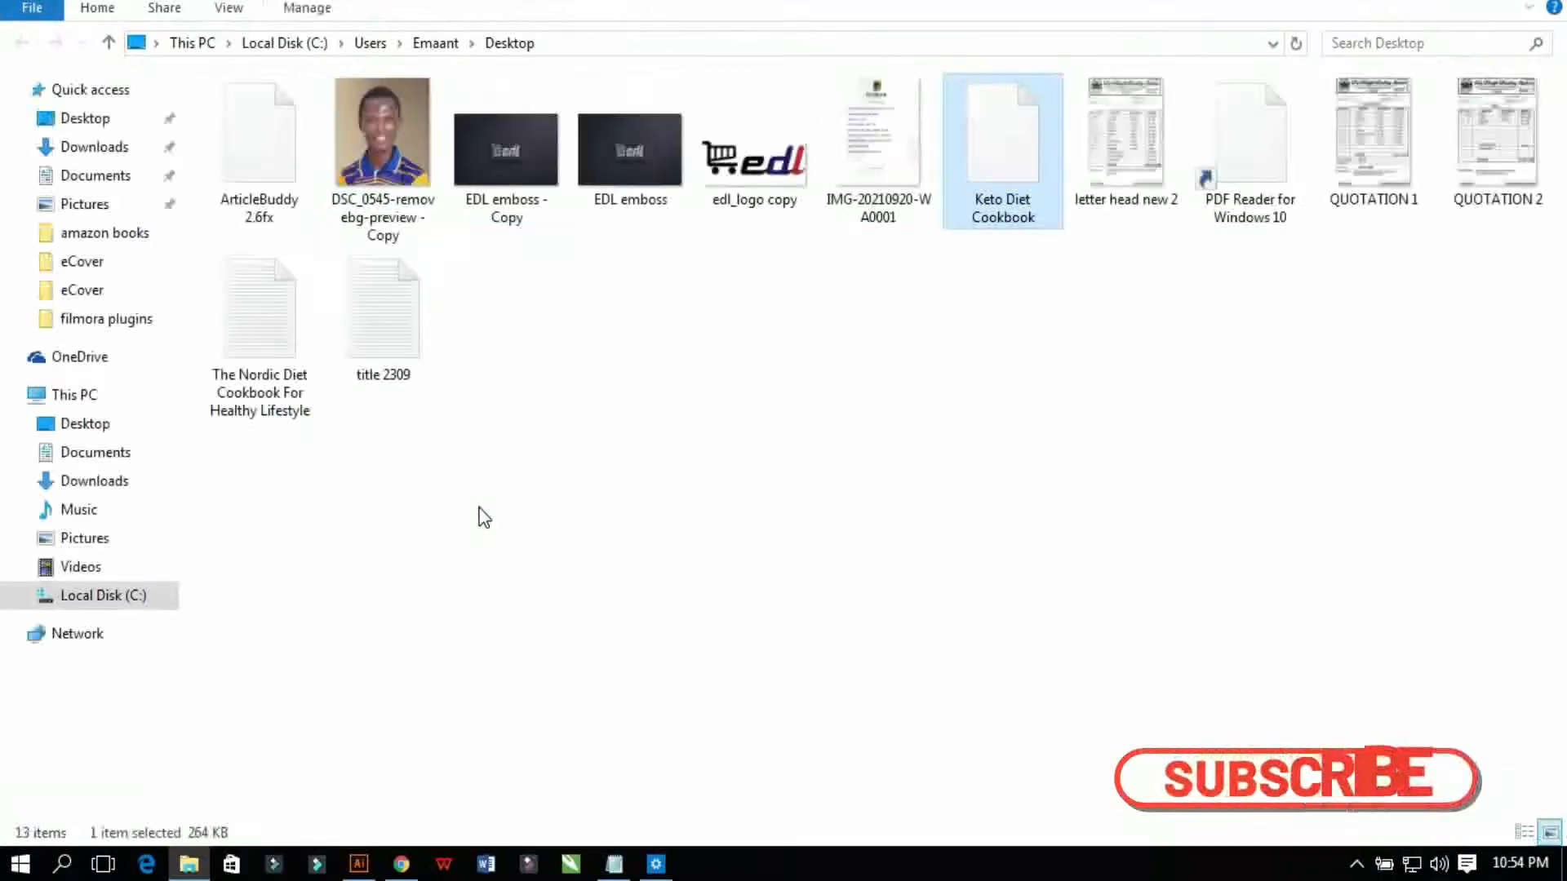
click(877, 139)
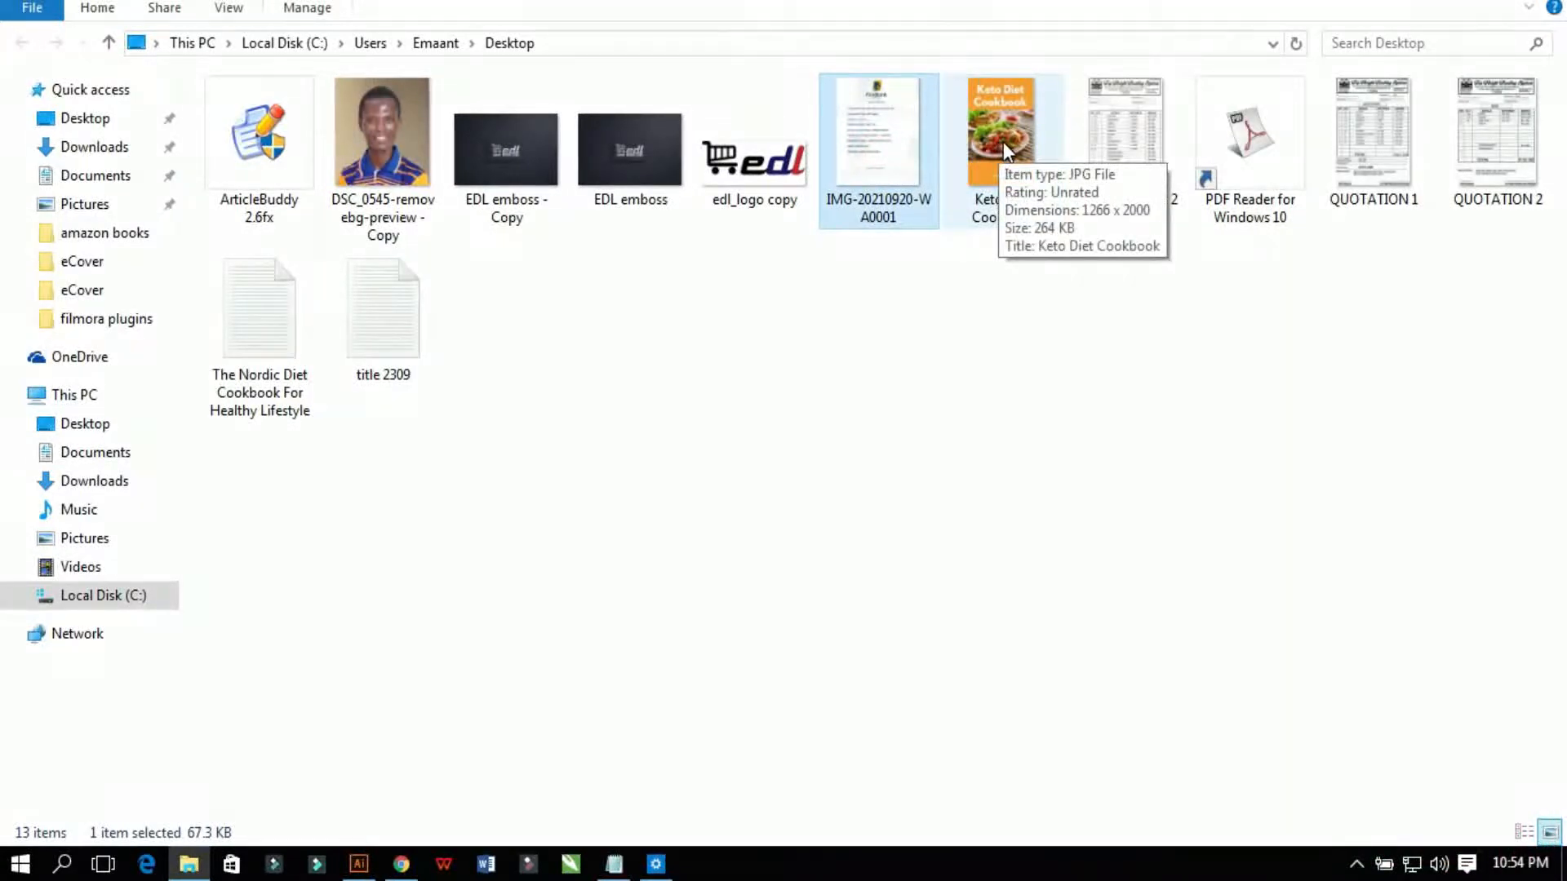
double_click(1003, 142)
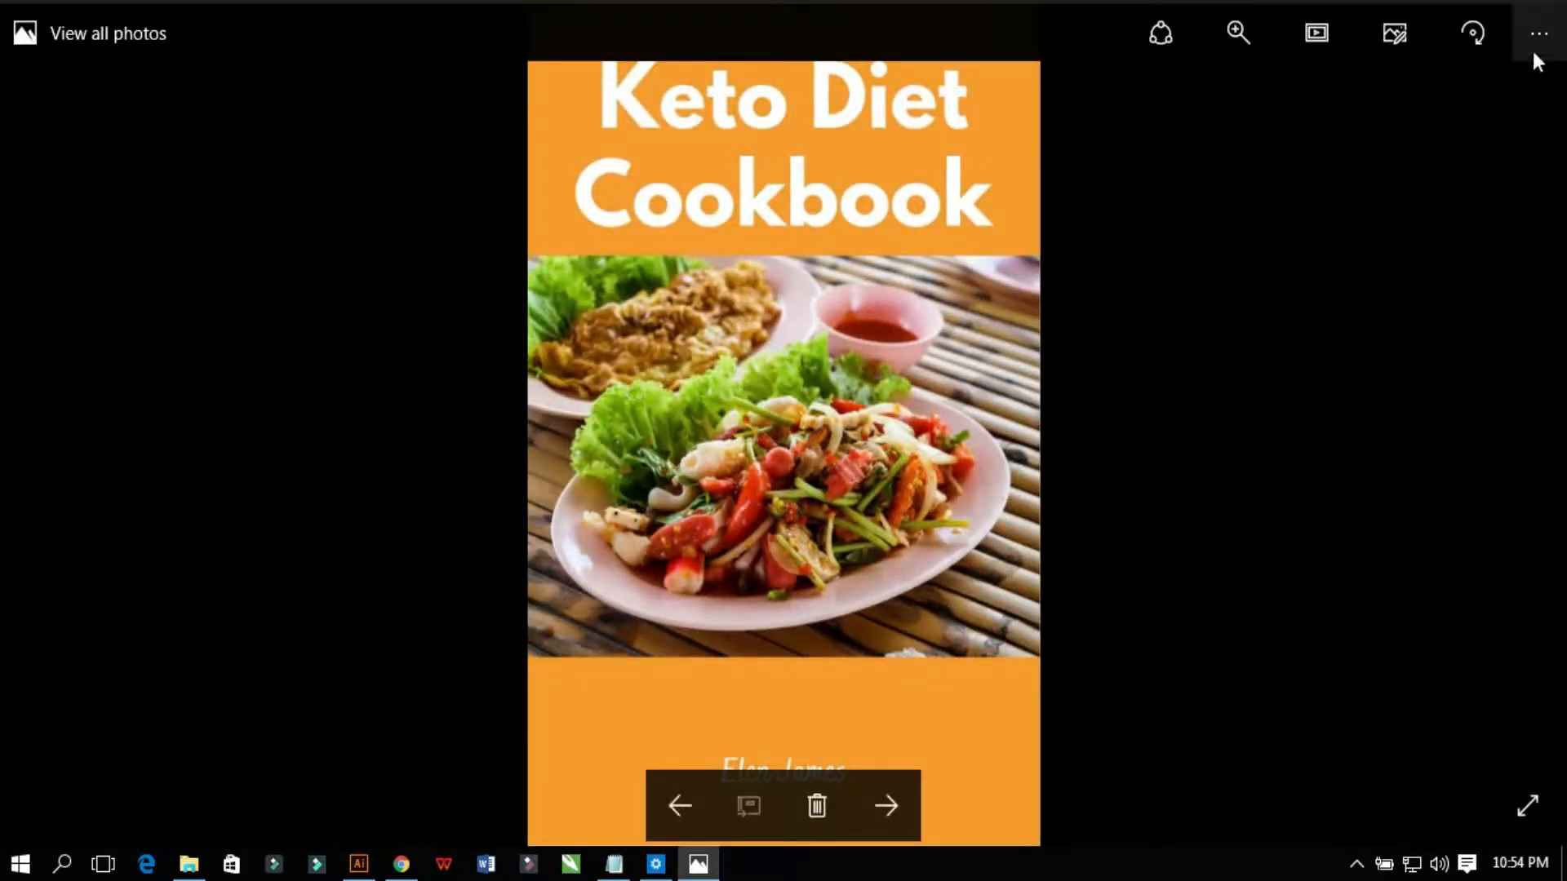
Step: Check the JPG's file info (1266 × 2000, 264.6 KB), then close Photos and minimize File Explorer
click(1537, 41)
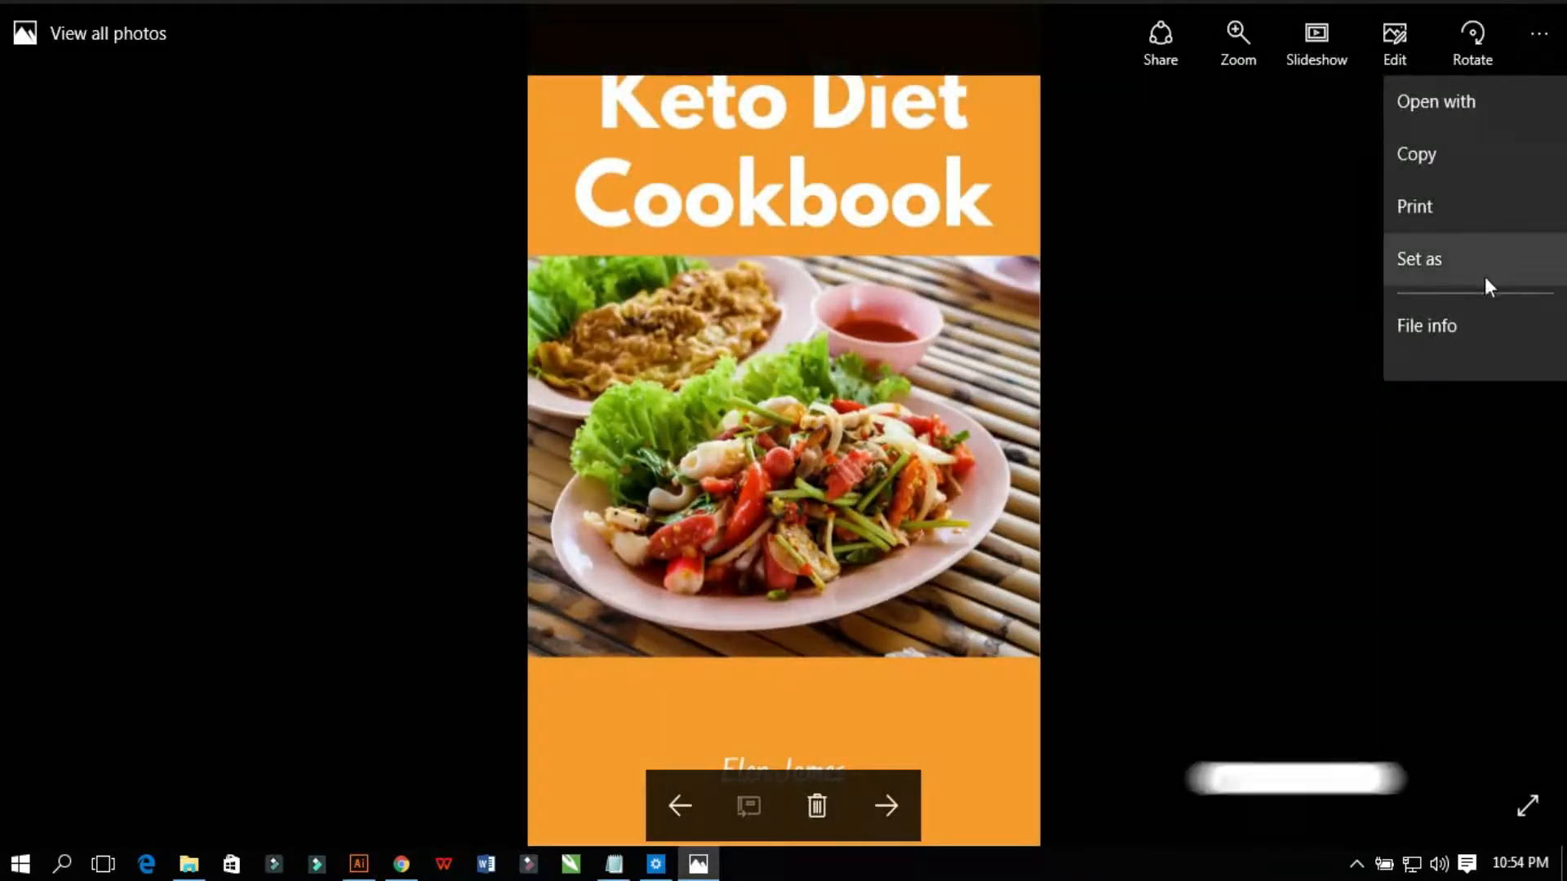
click(1461, 335)
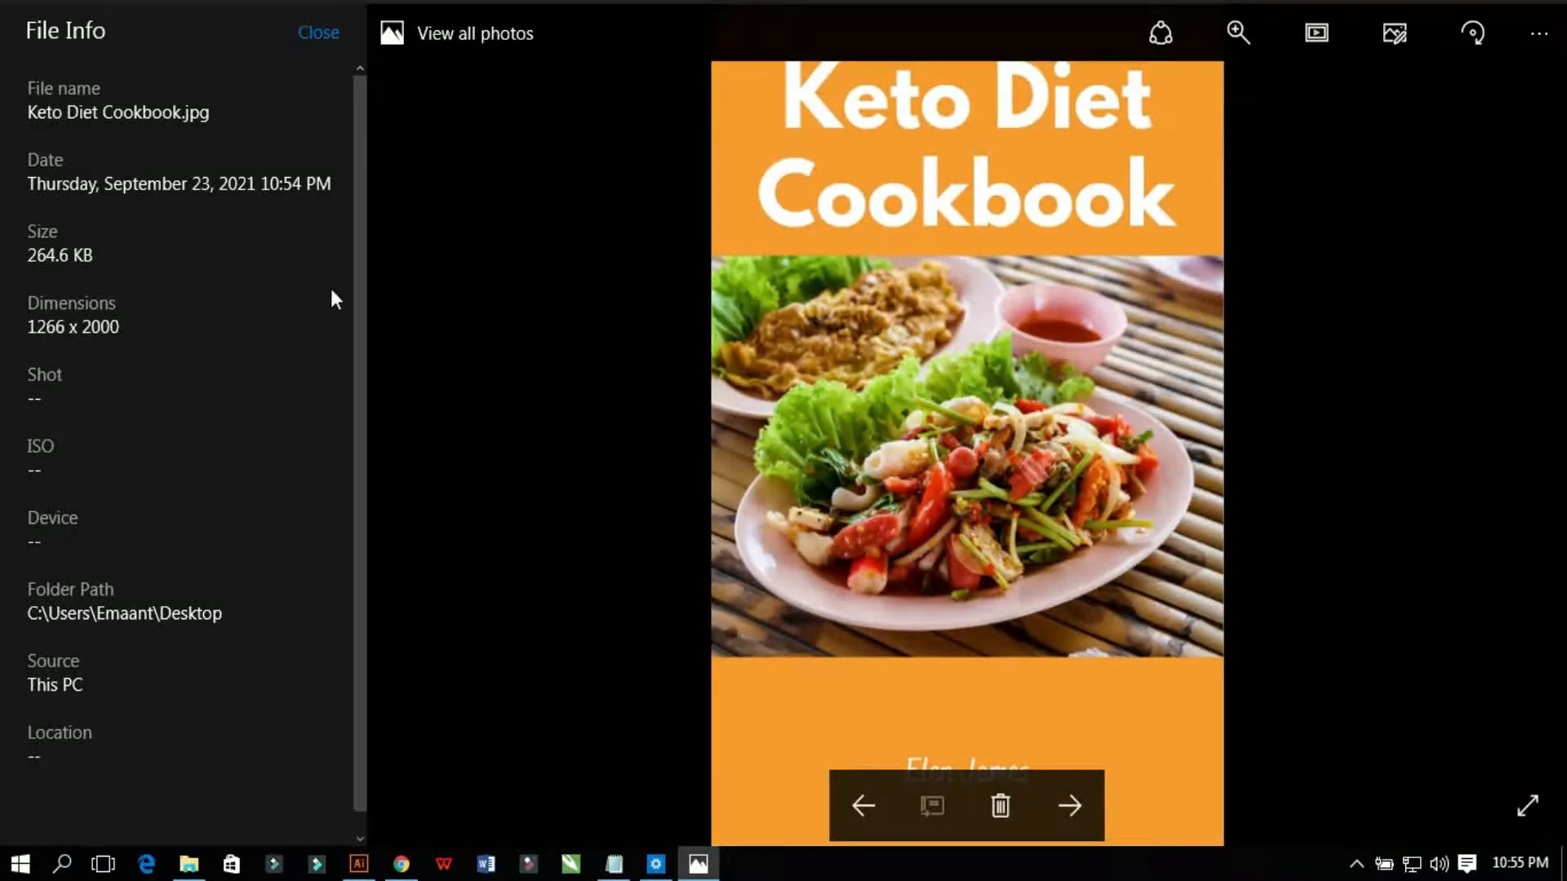
click(322, 34)
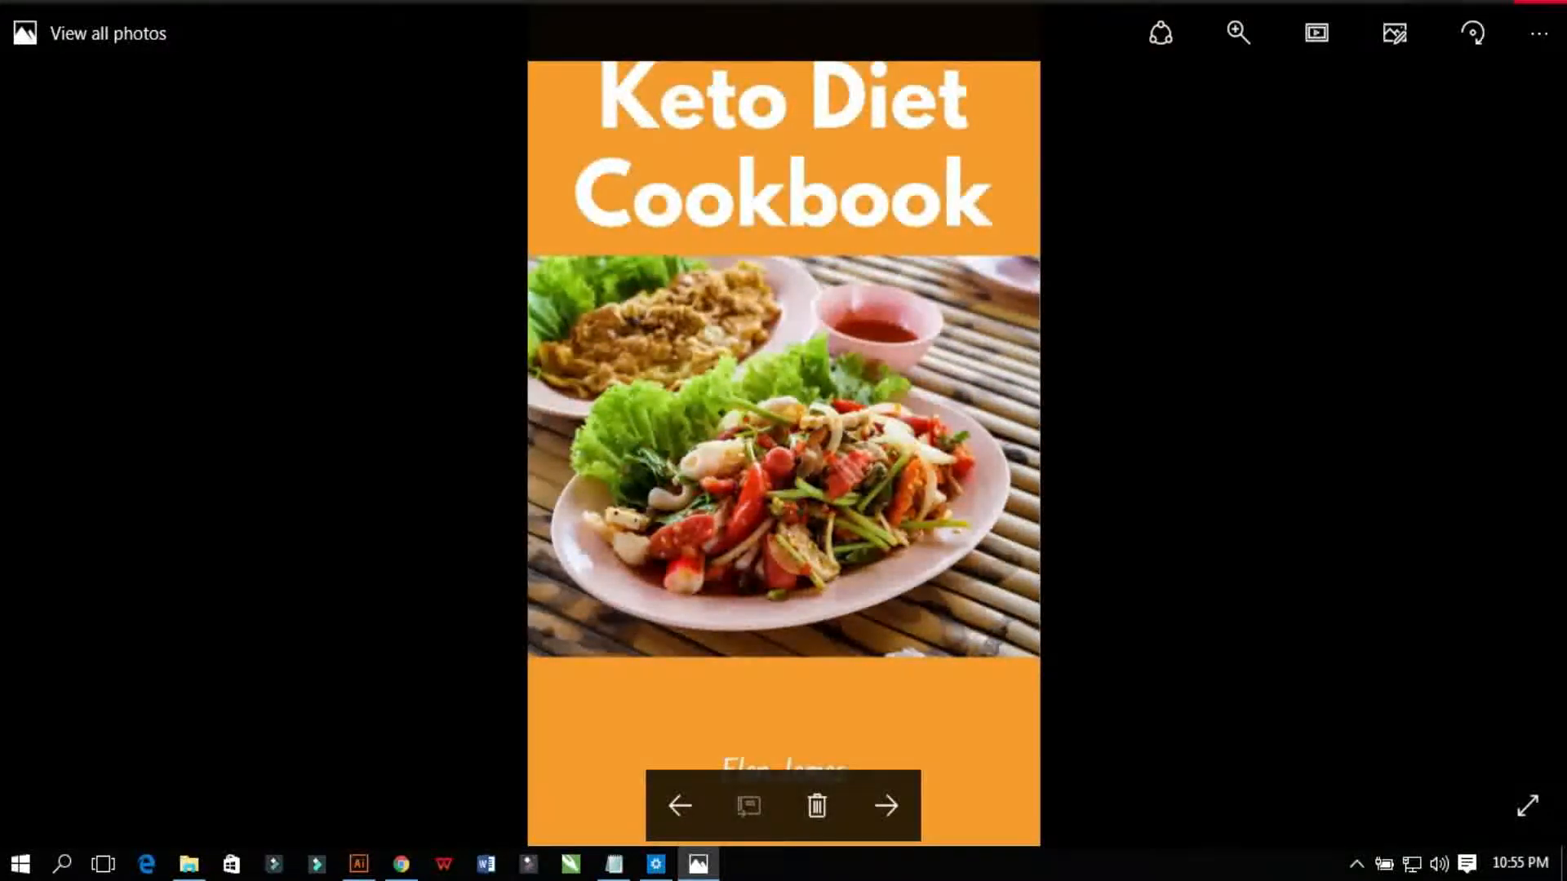
click(1542, 3)
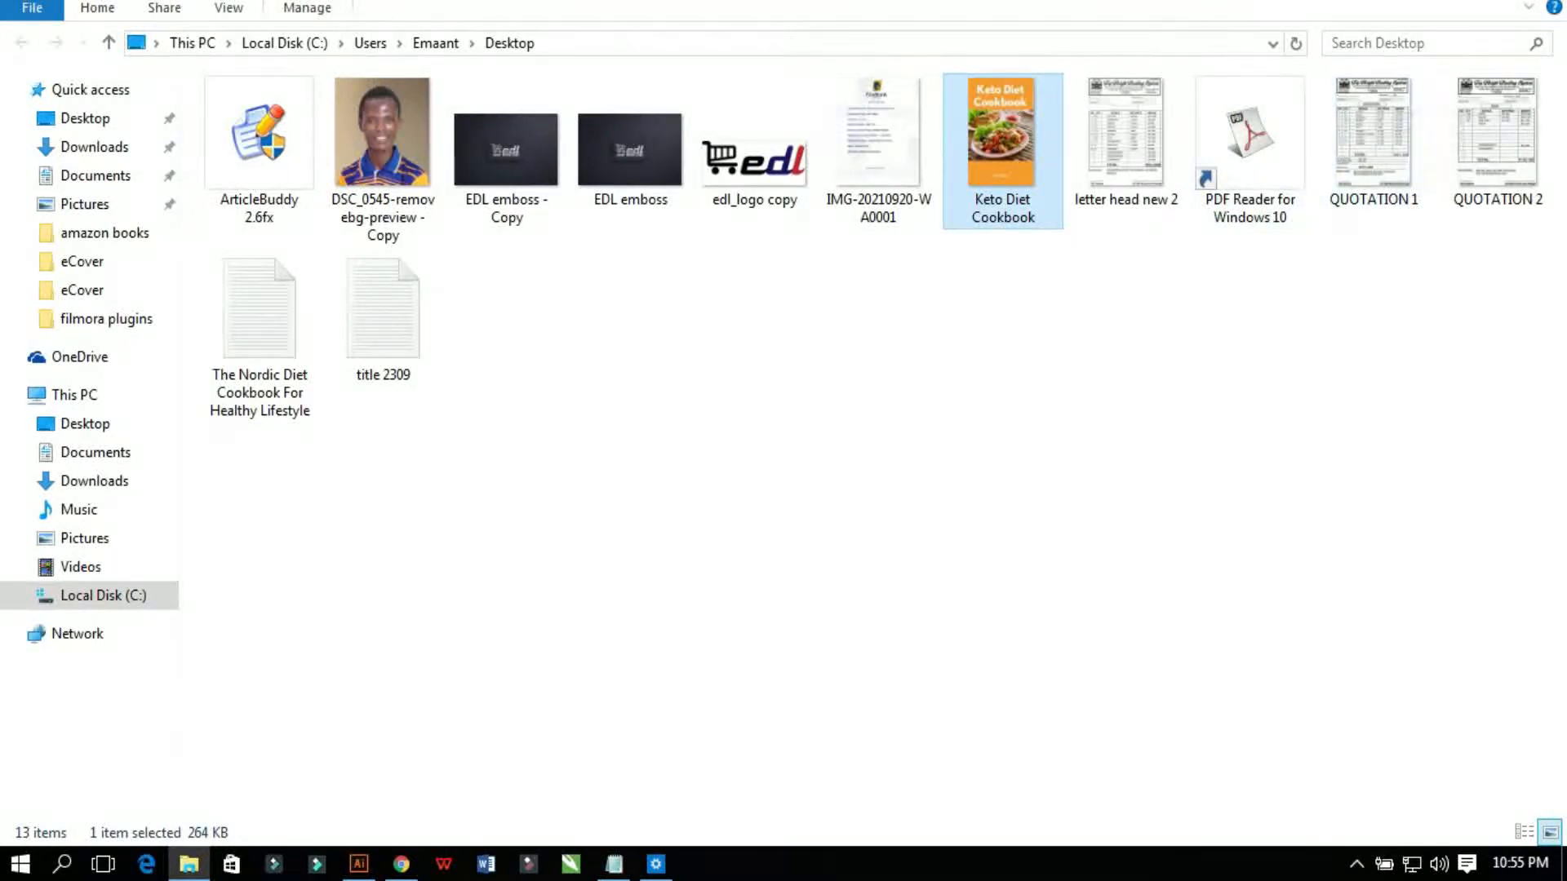
click(1428, 5)
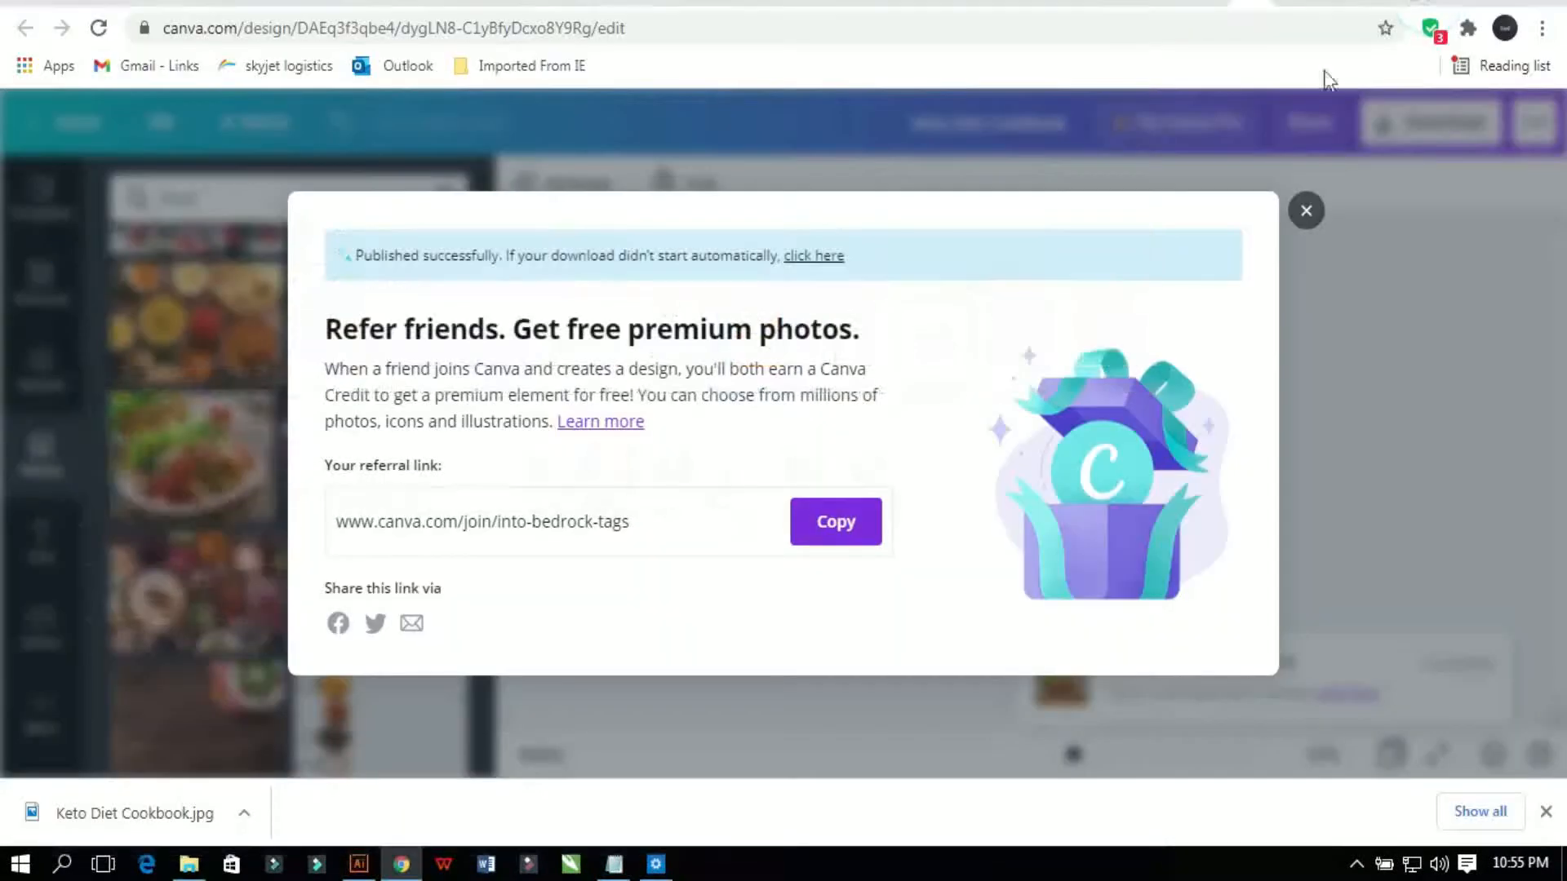
Step: Dismiss the referral pop-up and set the cover background to the photo's dark brown
click(1306, 214)
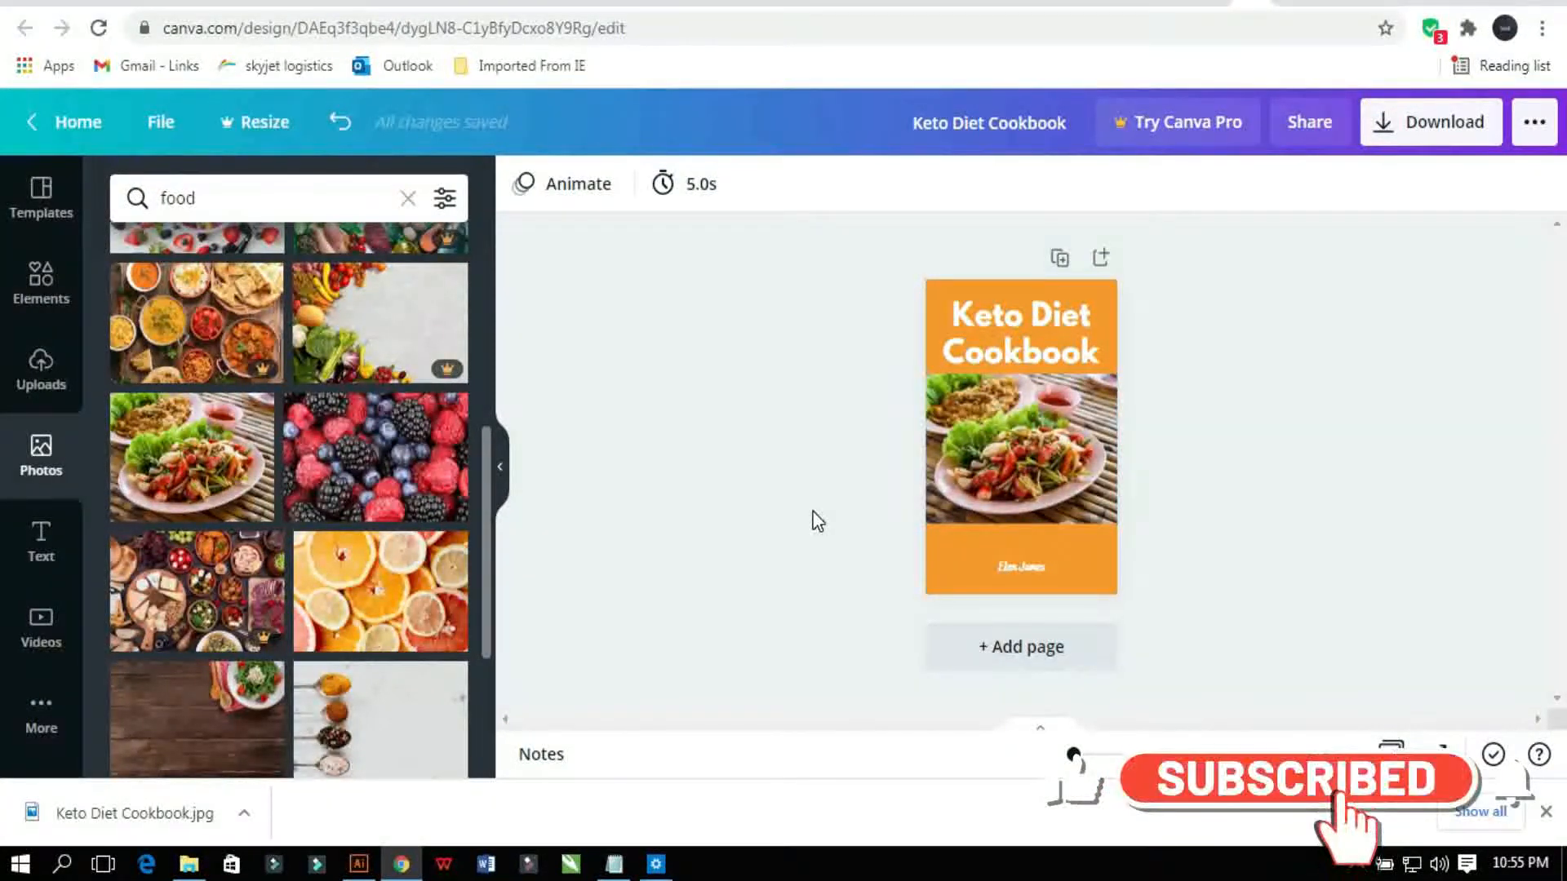
click(947, 569)
click(523, 186)
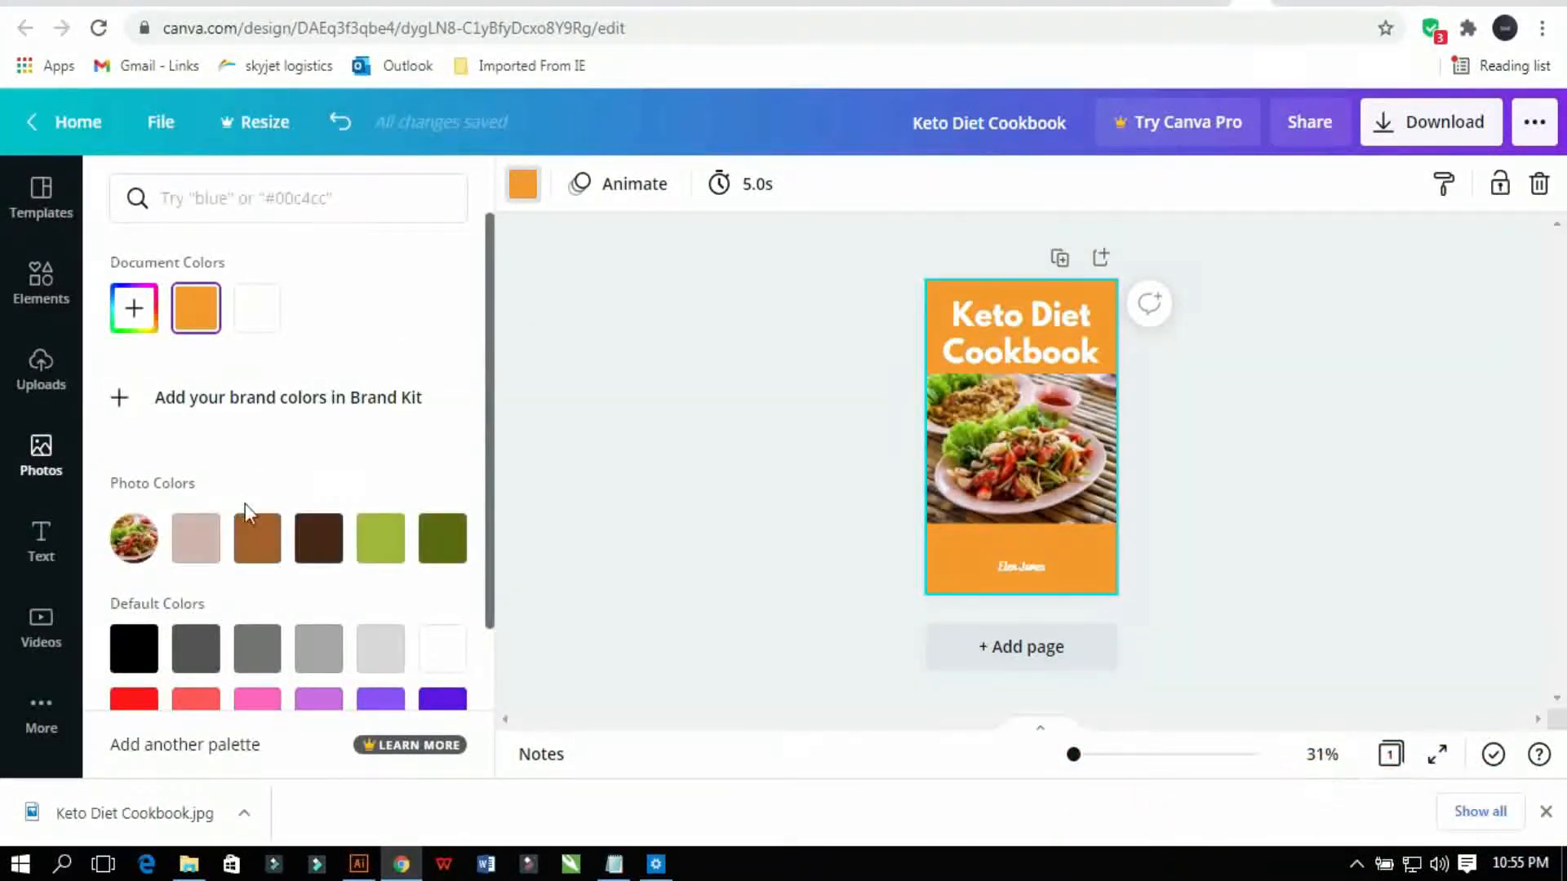
click(319, 555)
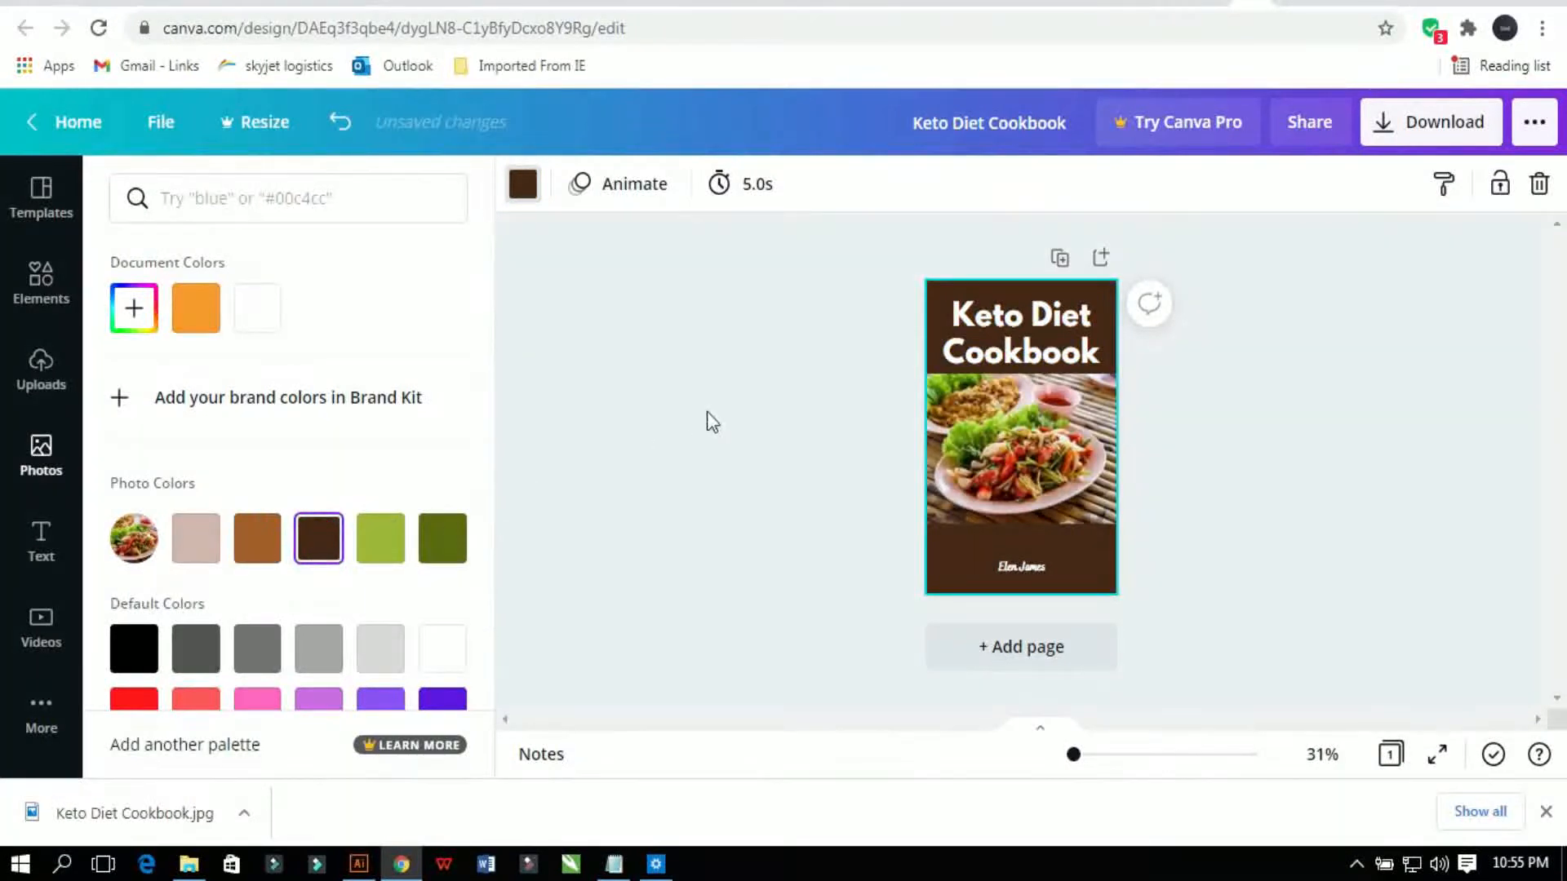
click(708, 411)
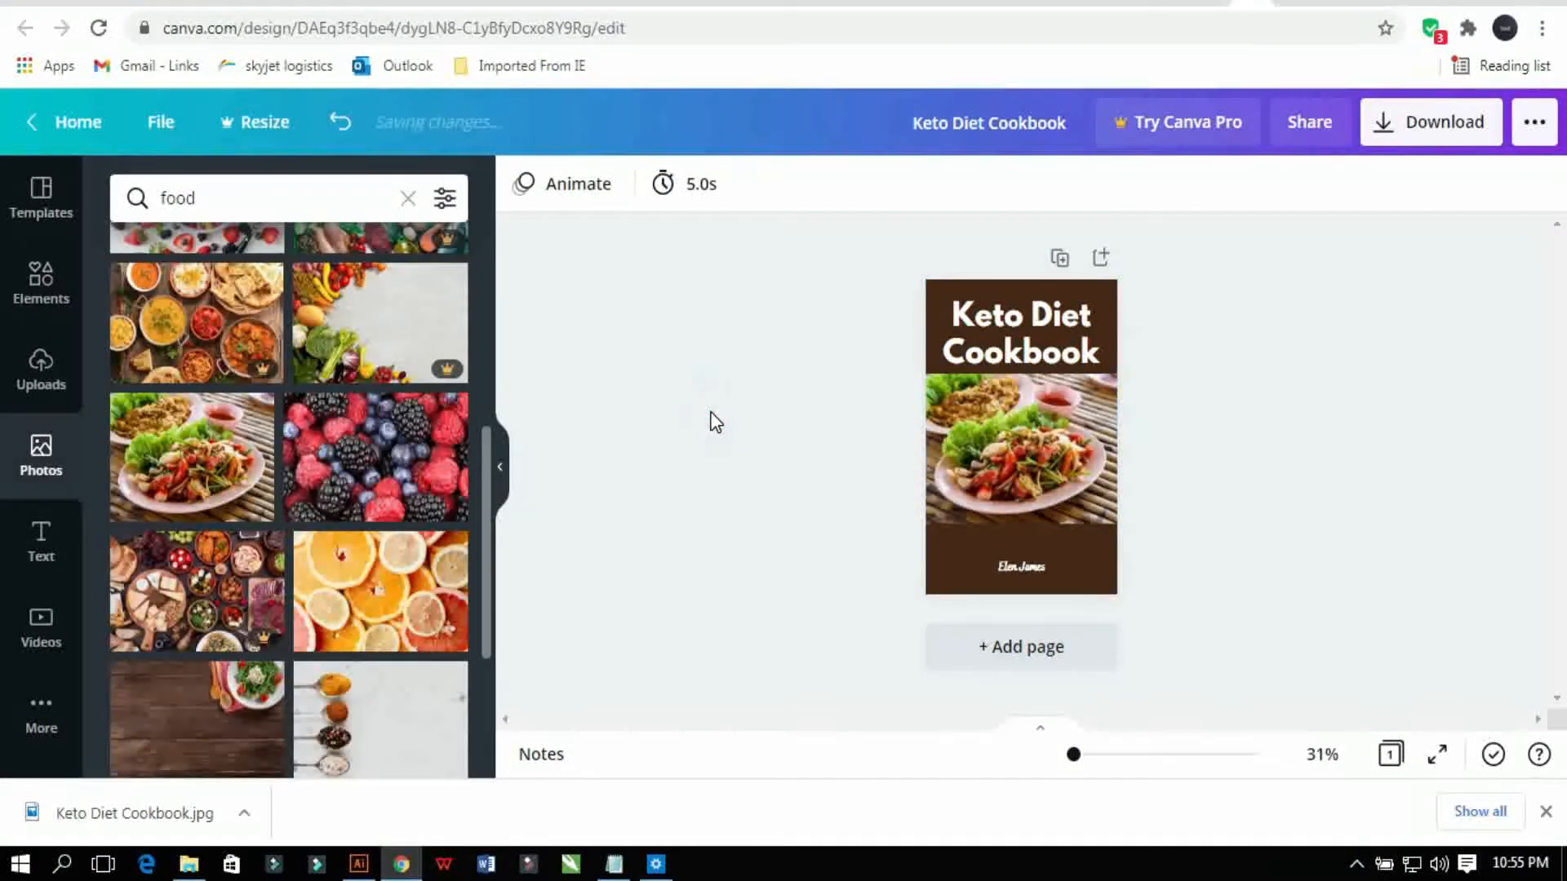